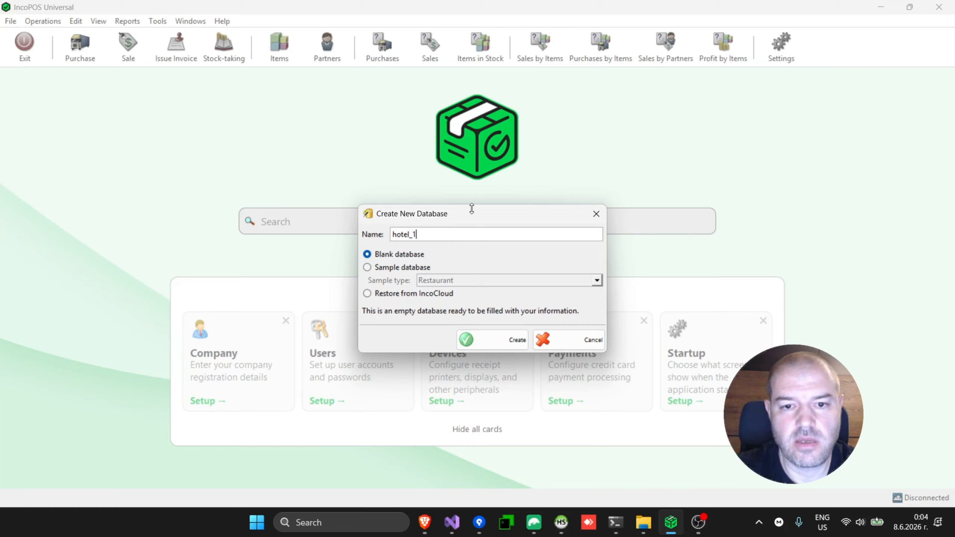
Step: Create a blank database named hotel_1 and choose Hotel as its business type
click(489, 344)
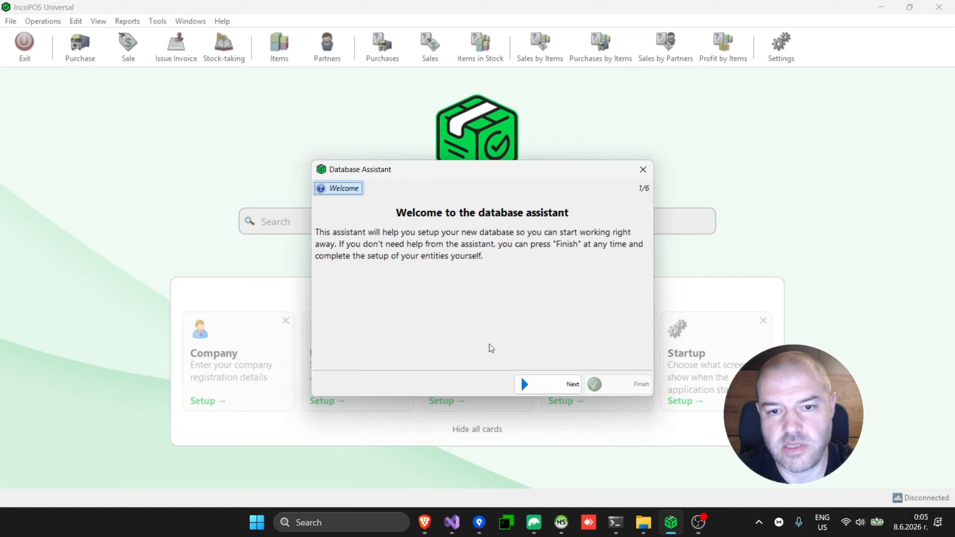
click(557, 387)
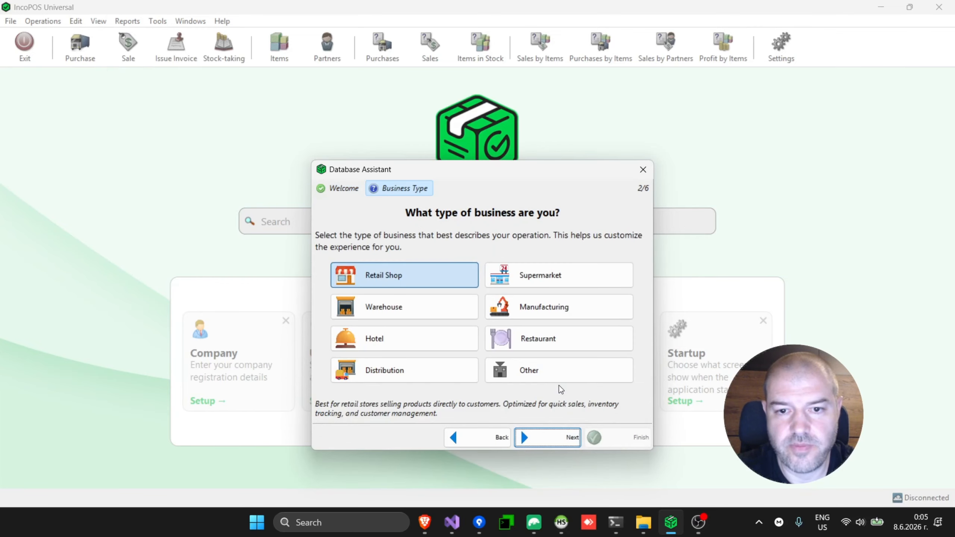
click(394, 346)
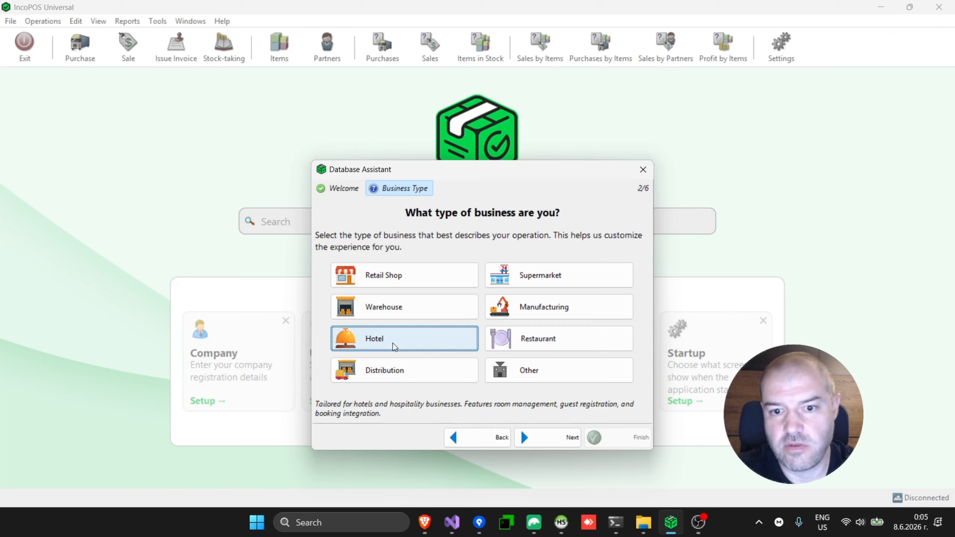
click(555, 442)
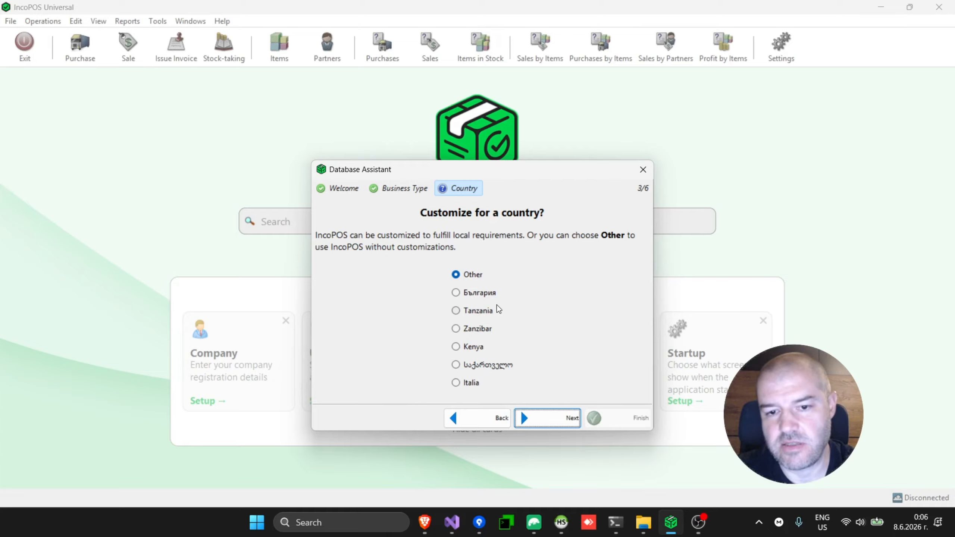
Step: Finish the database assistant with country Other, workstation XPSBOOK, VAT registered at a 20% default rate and prices with VAT
click(551, 418)
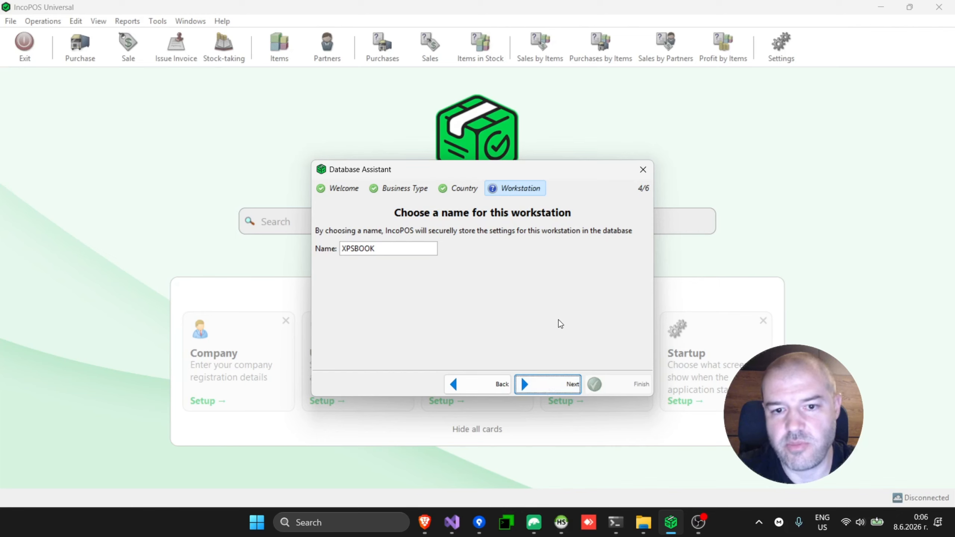
click(564, 384)
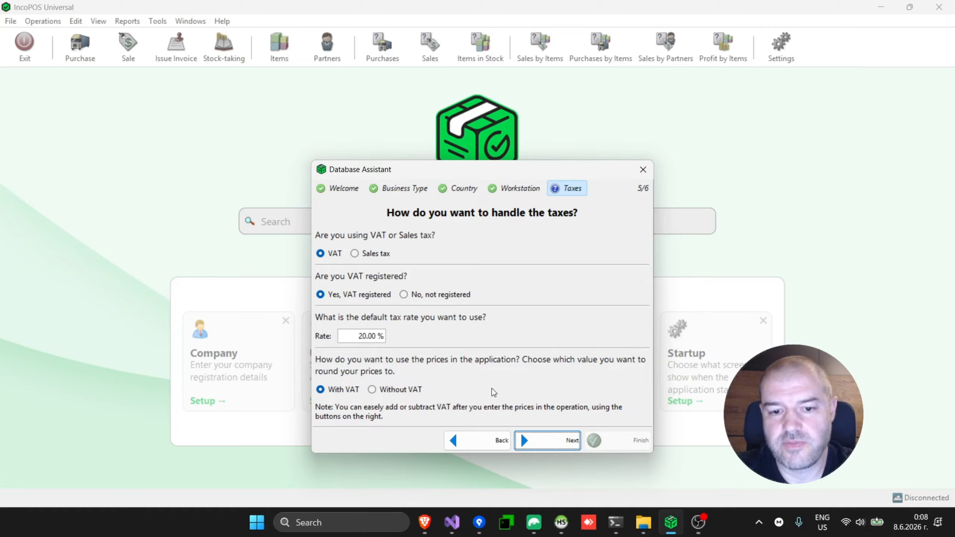
click(559, 442)
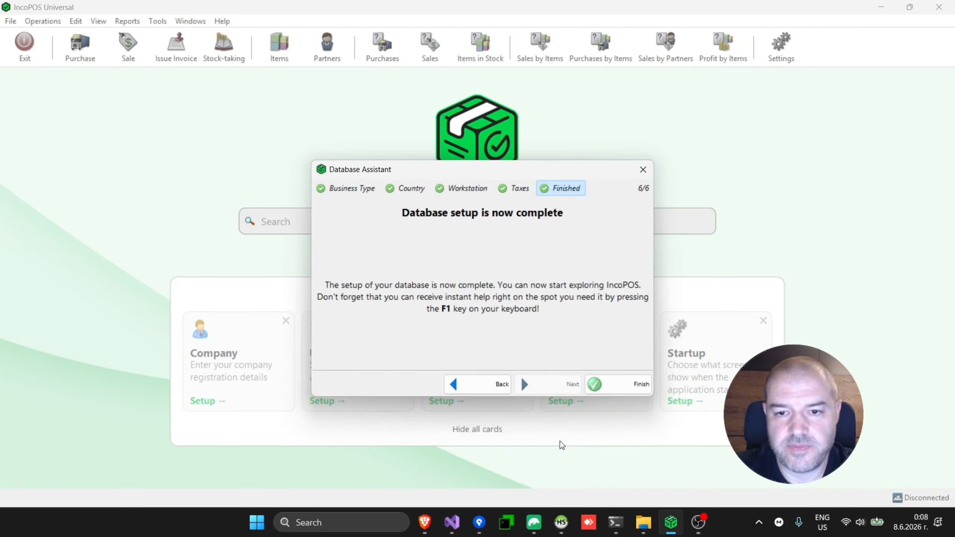
click(640, 390)
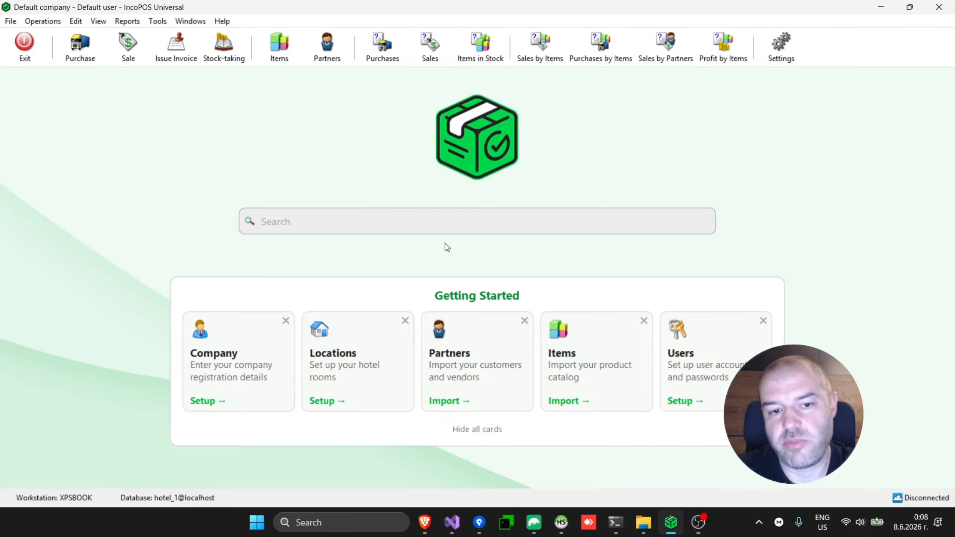
Step: Start the hotel rooms setup with room types and name the three types SGL, DBL and APT
click(342, 376)
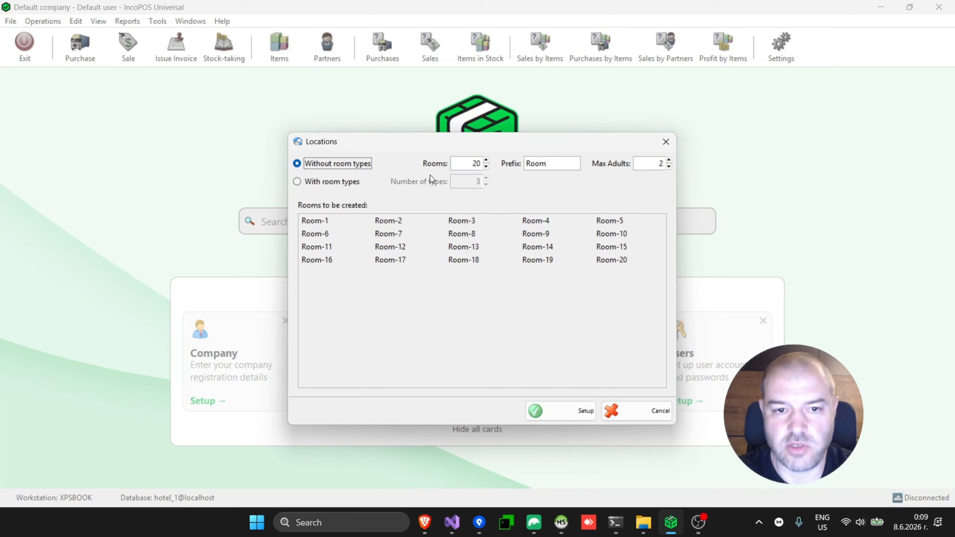
click(339, 184)
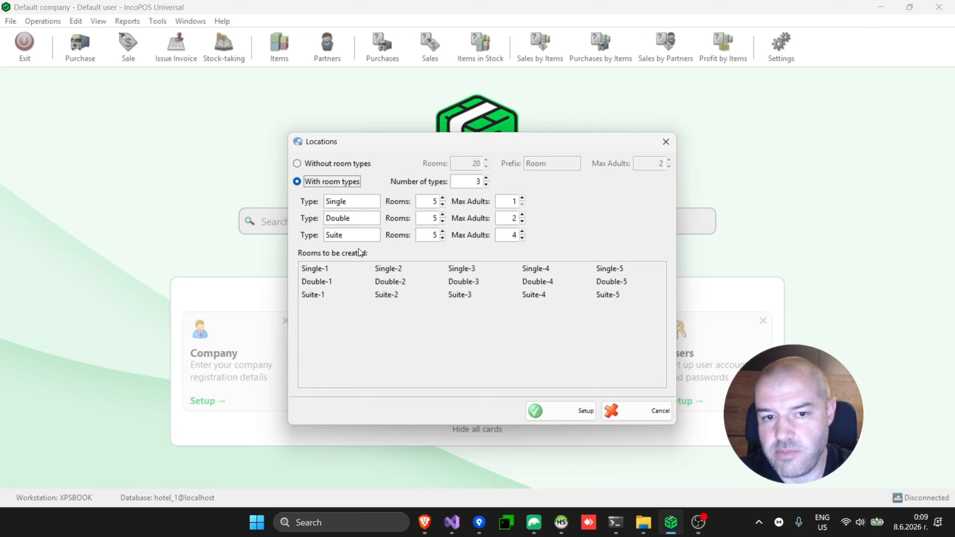
double_click(338, 202)
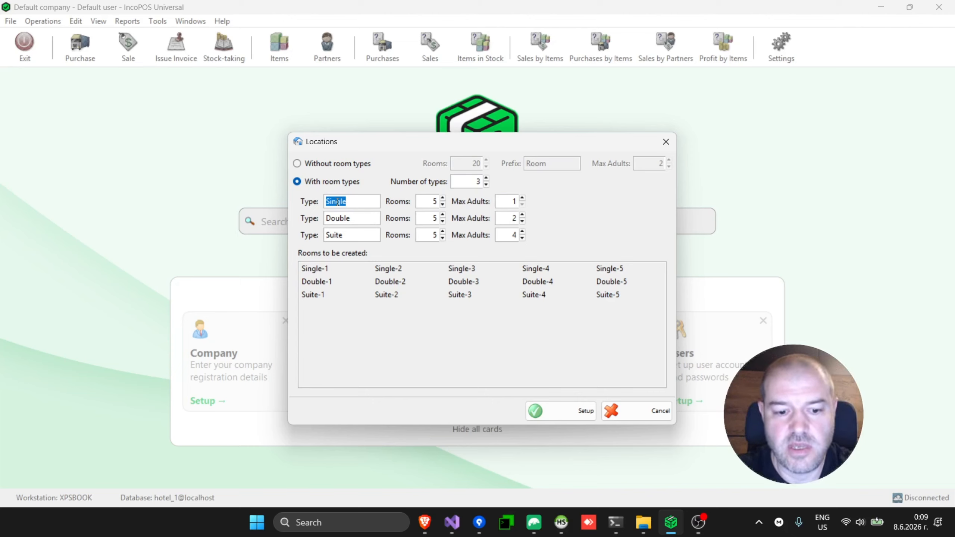
text(SGL)
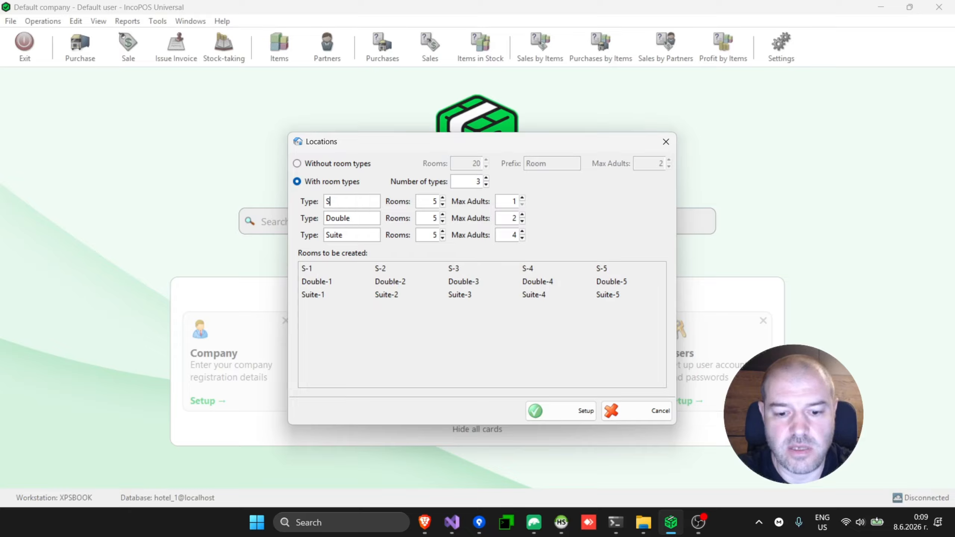
double_click(338, 219)
text(DBL)
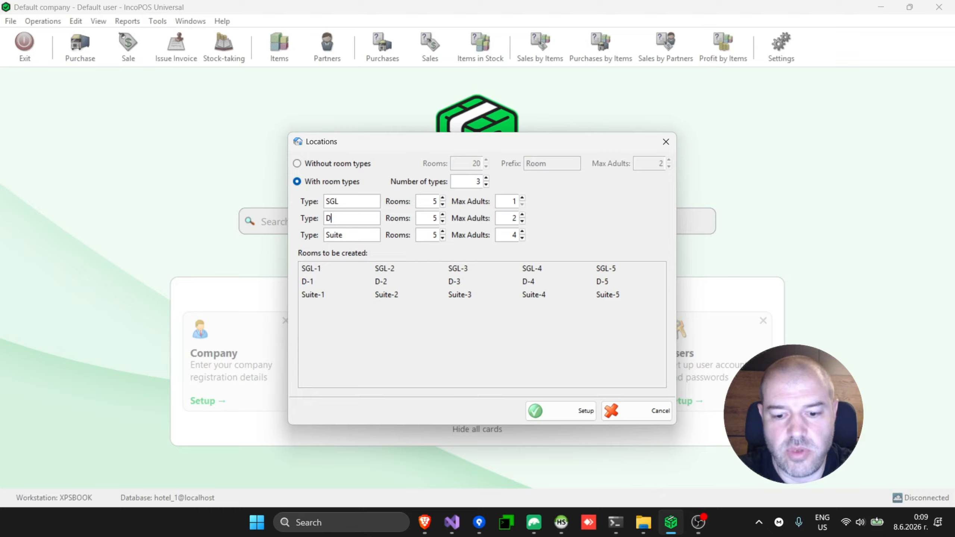
double_click(336, 233)
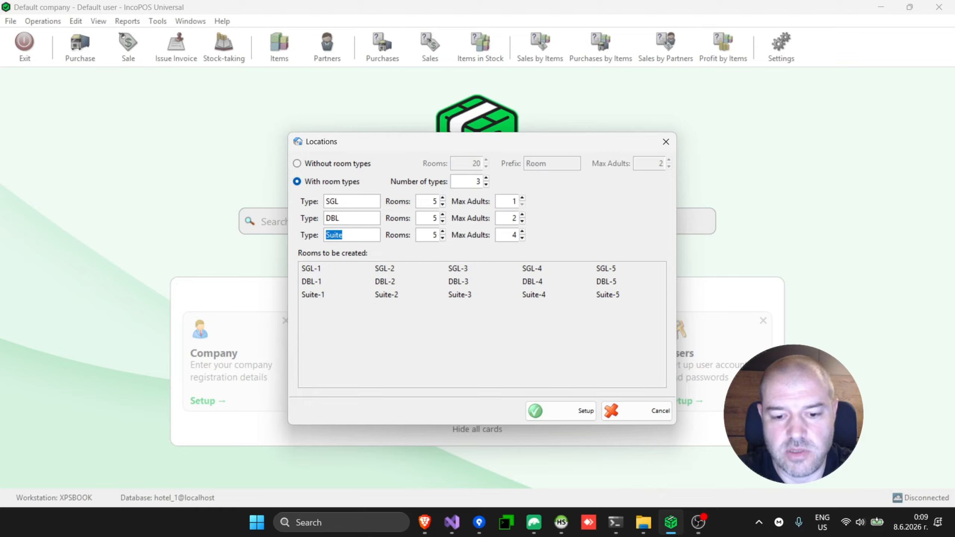
text(APT)
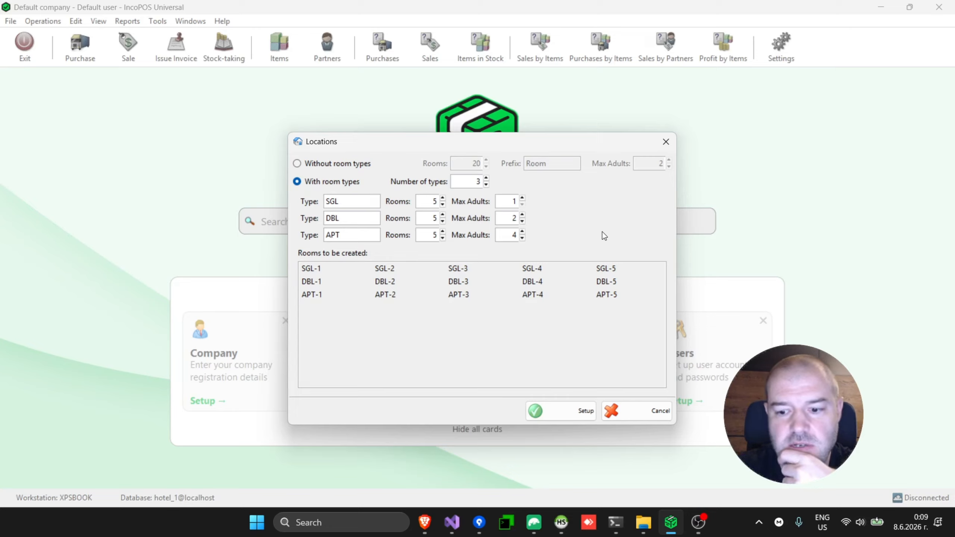
Step: Set the number of SGL rooms to 10 and of DBL rooms to 8
key(Up)
key(Up)
key(Up)
key(Up)
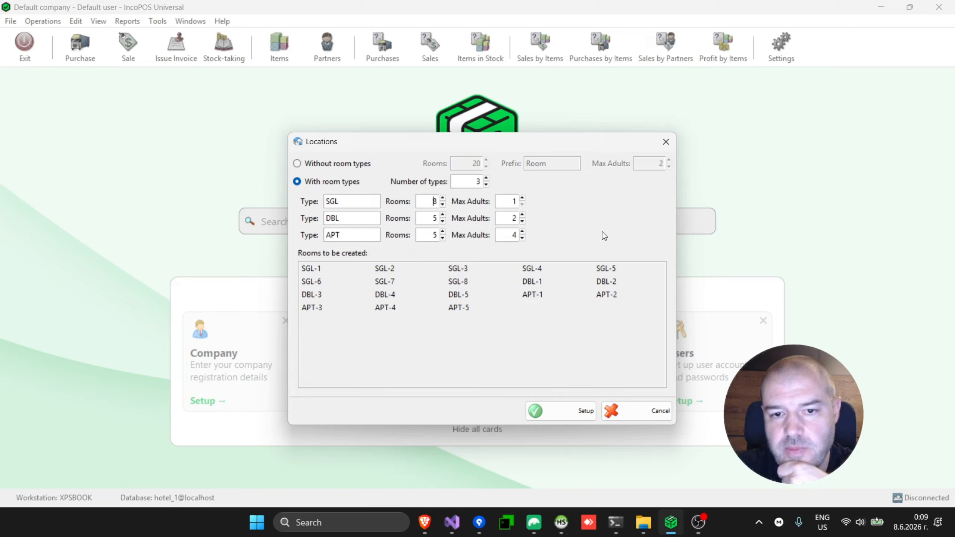
key(Up)
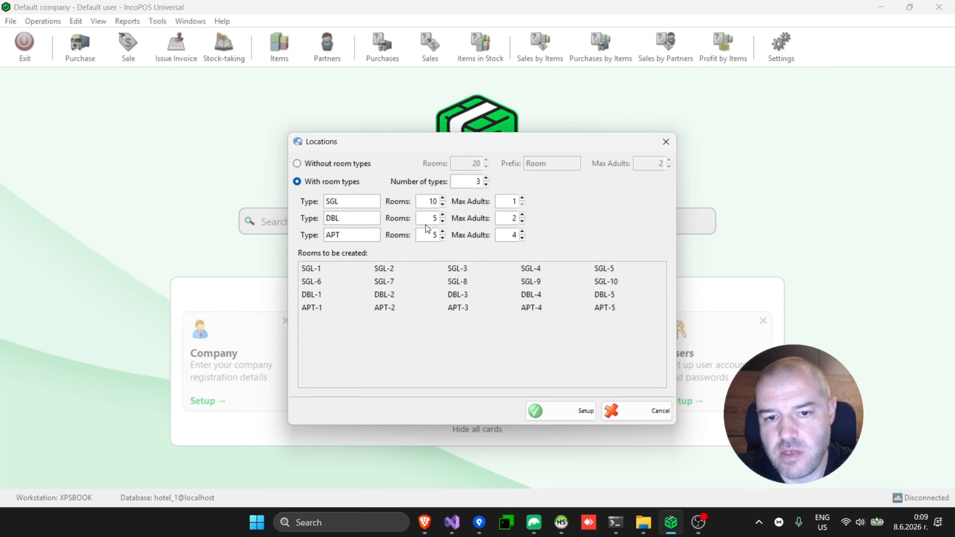
click(427, 222)
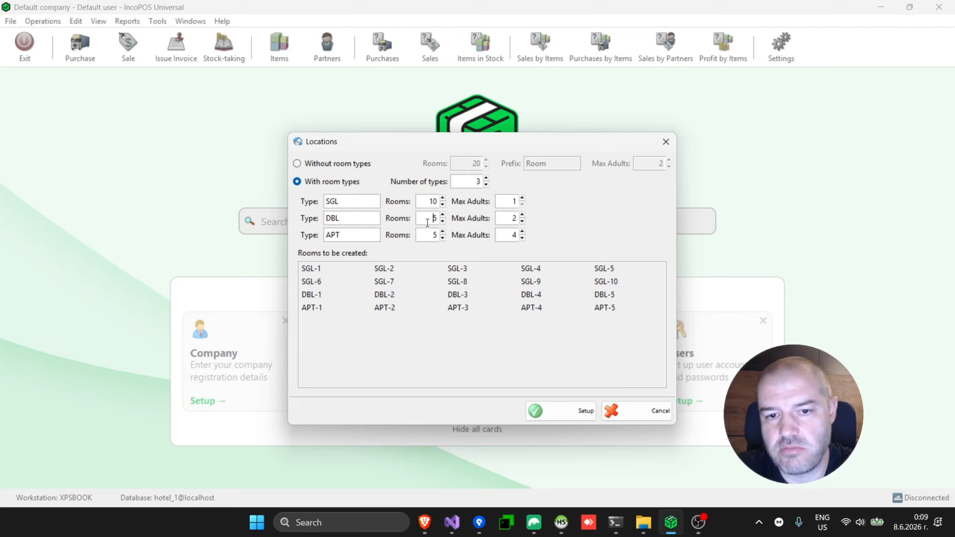
key(Up)
key(Up)
key(Up)
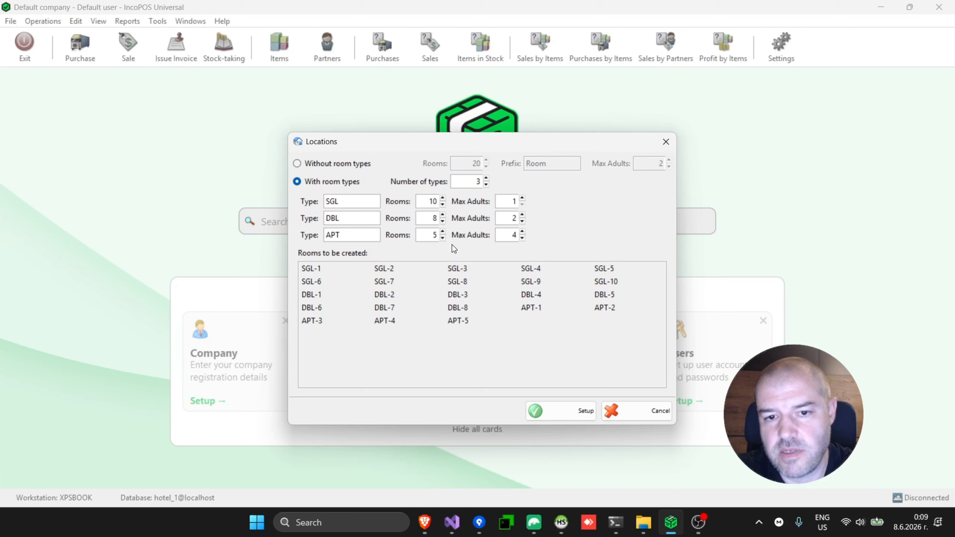
Step: Set the number of APT rooms to 2 and create all the rooms
key(Down)
key(Down)
key(Down)
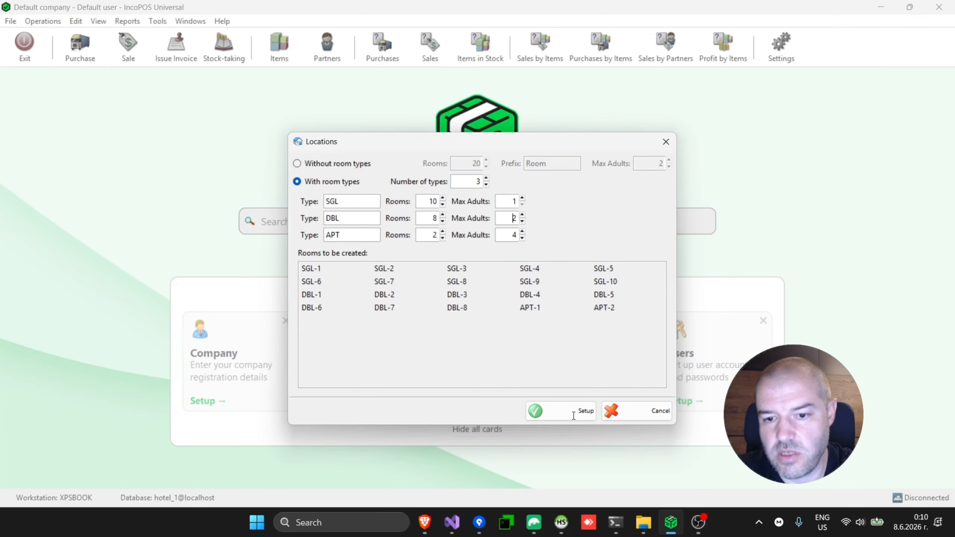
click(551, 413)
click(585, 412)
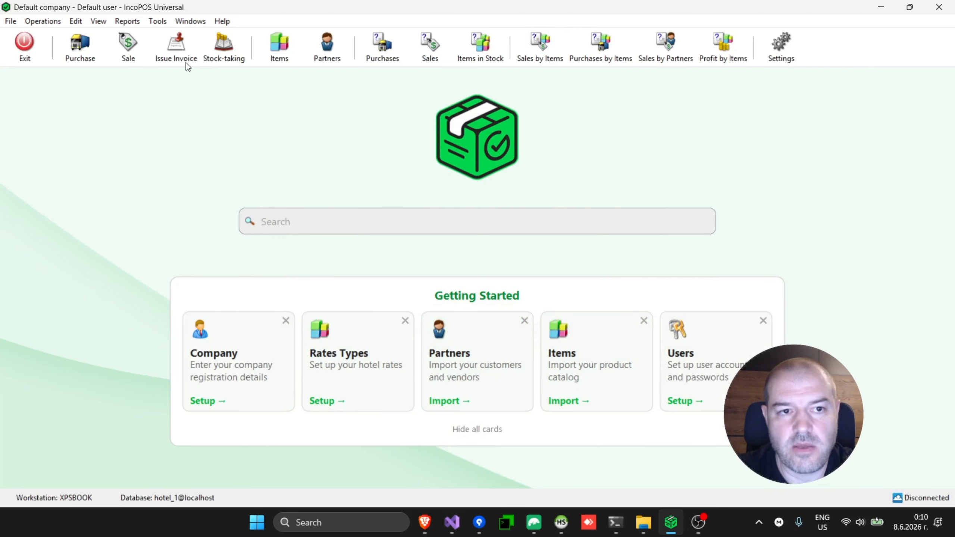
Step: Review the list of locations for the created hotel rooms, and close it
click(75, 21)
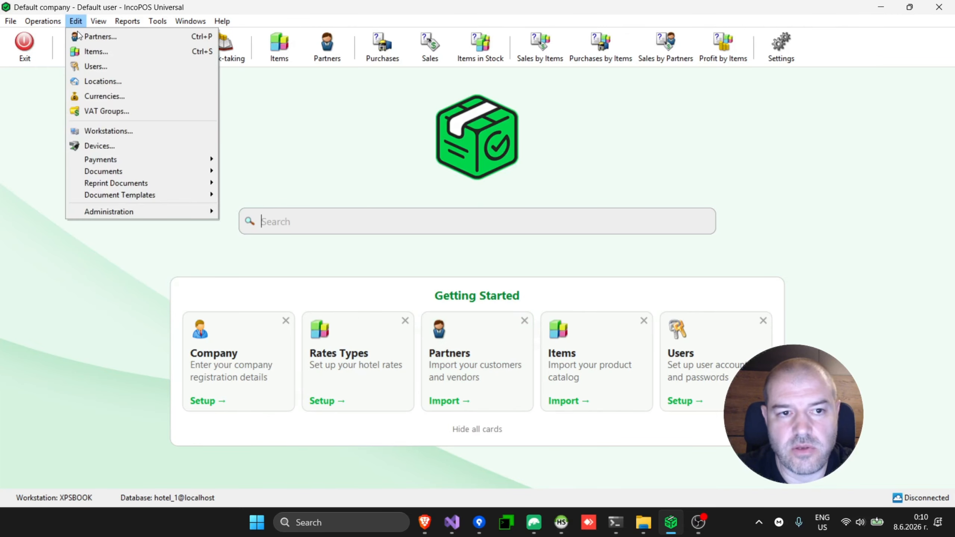
click(114, 84)
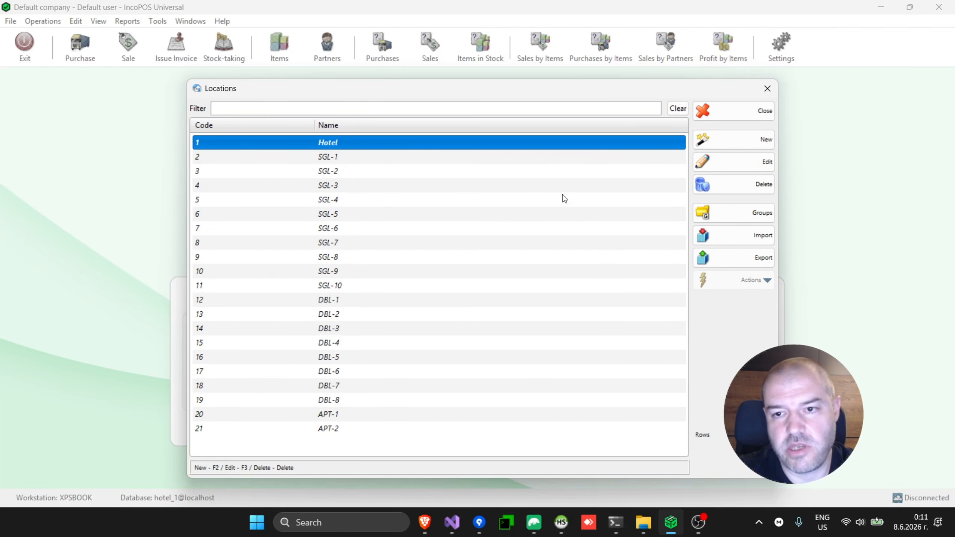
click(745, 122)
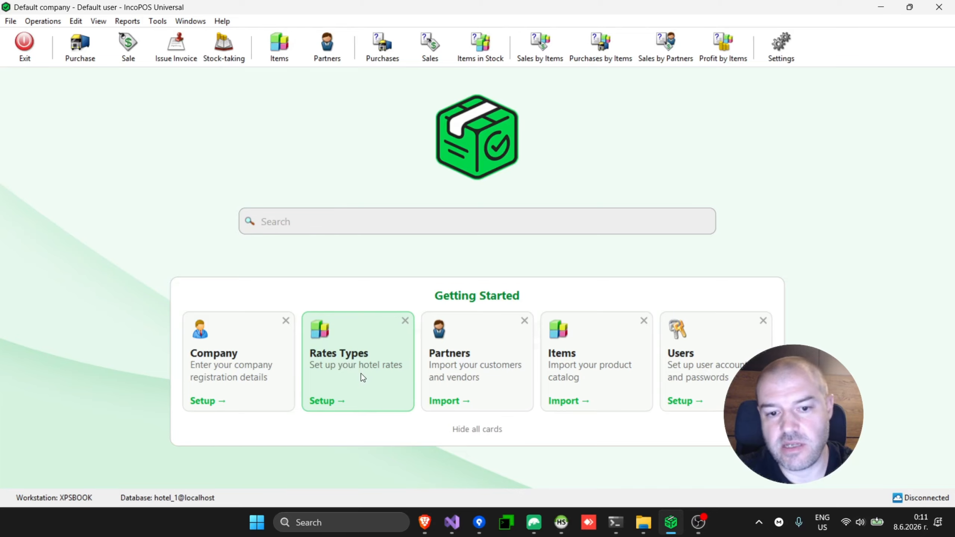
Step: Start the hotel rate types setup and set the number of rates to 2
click(342, 398)
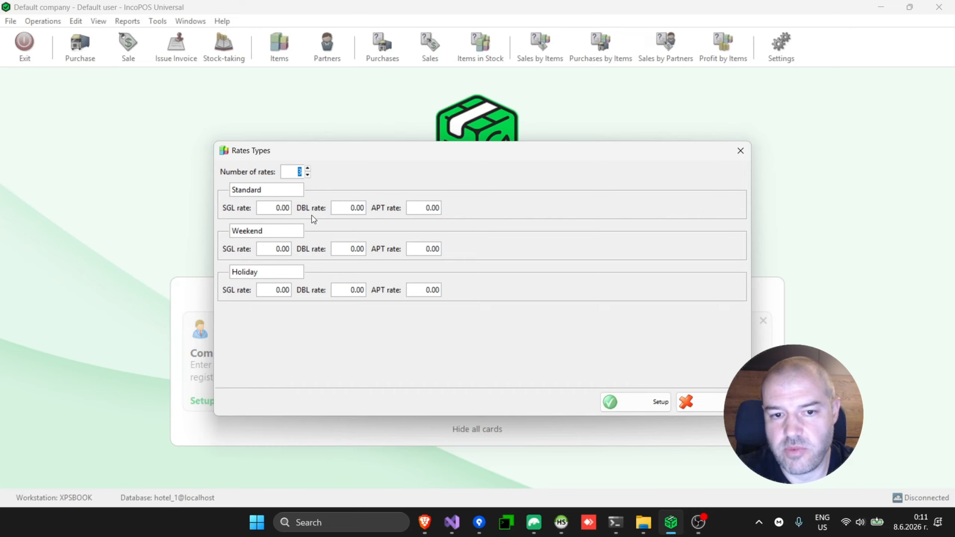
click(293, 172)
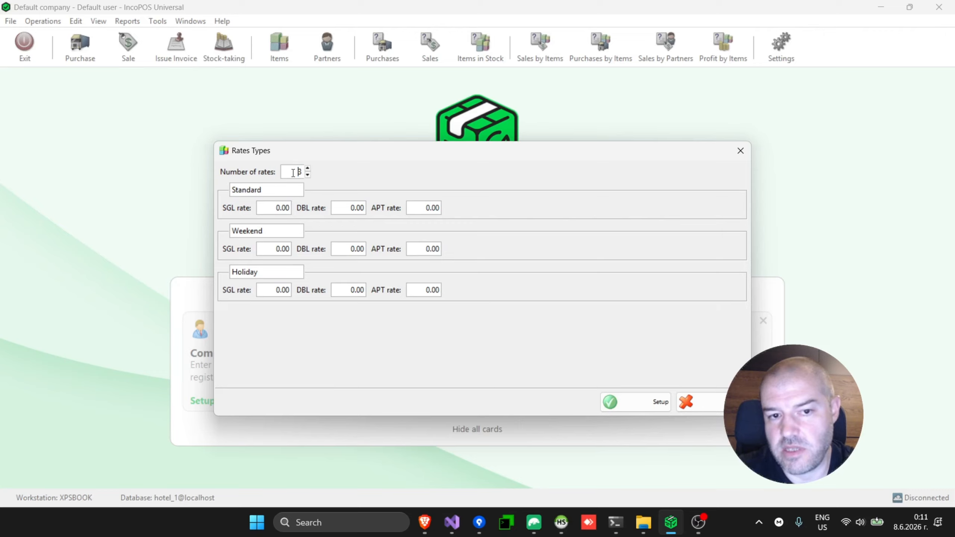
key(Up)
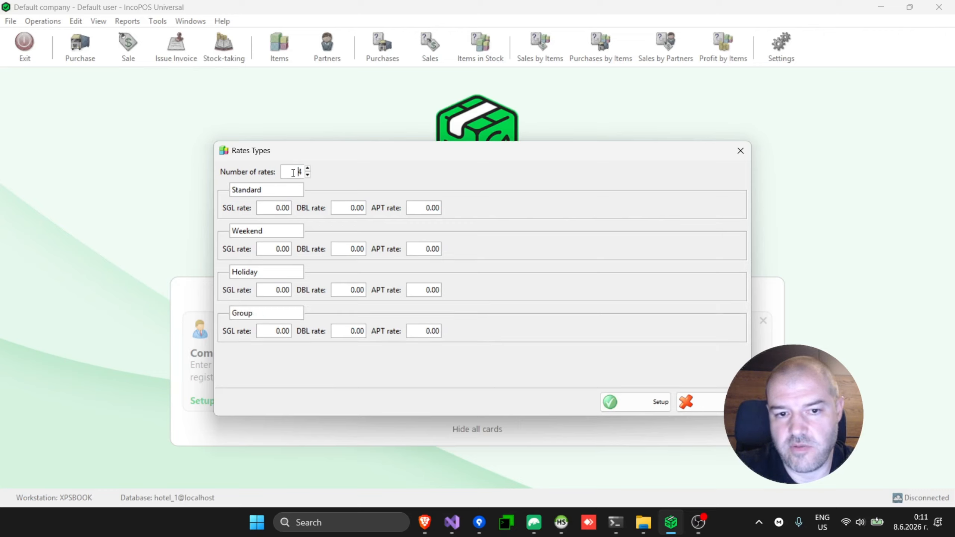
key(Up)
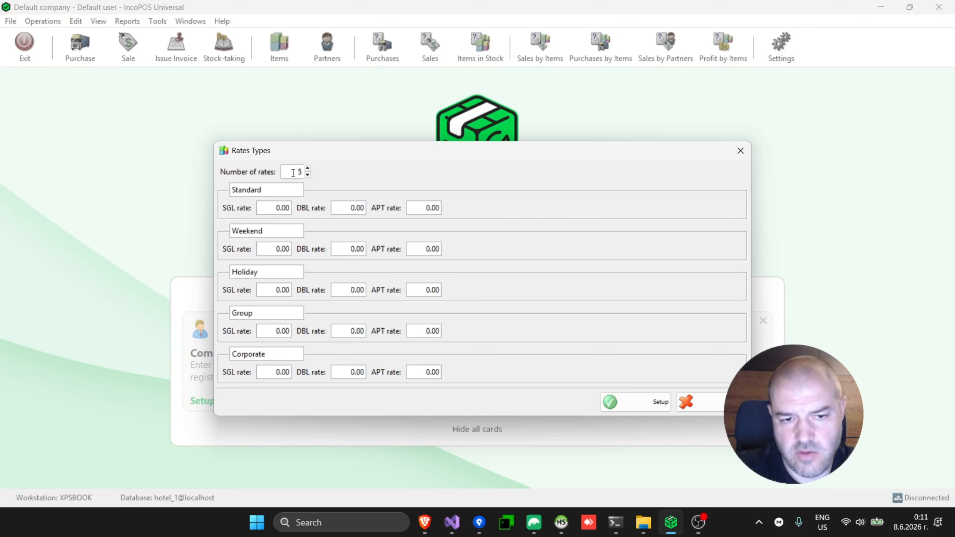
key(Down)
key(Down)
key(Down)
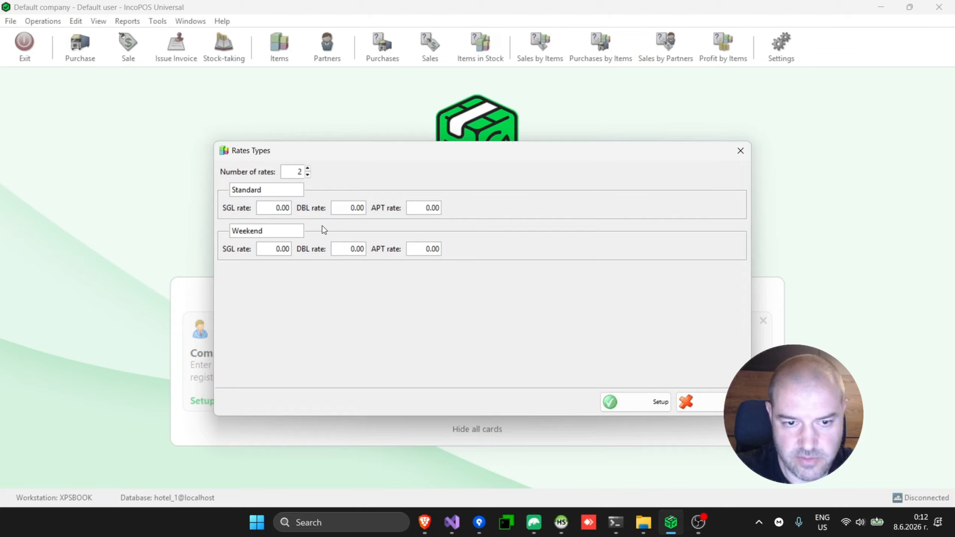
Step: Set the Standard rates to 50.00 for SGL, 60.00 for DBL and 70.00 for APT
text(5)
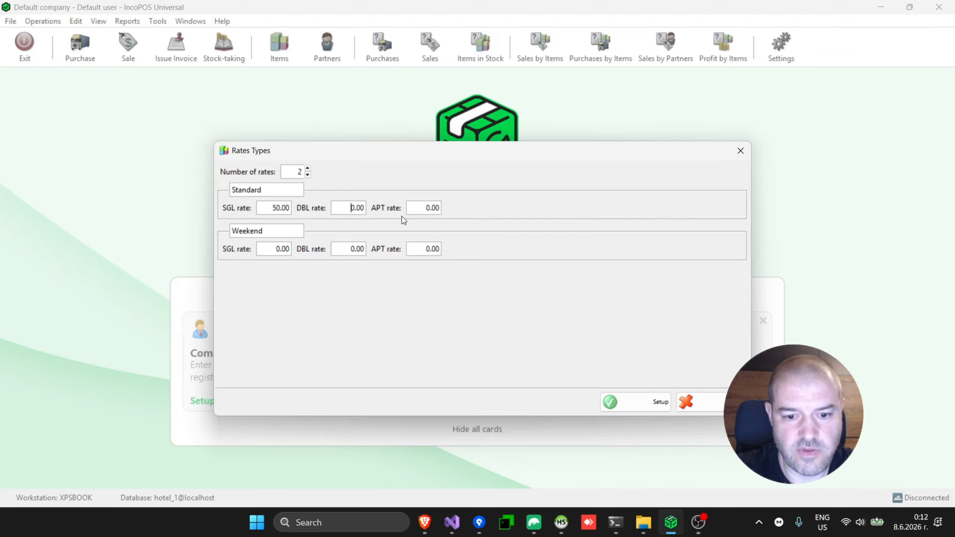
text(6)
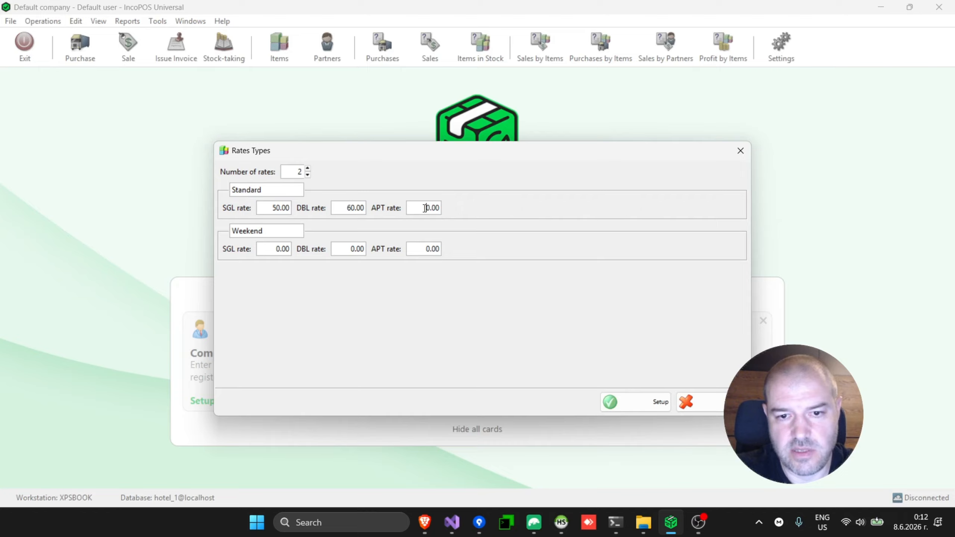
click(425, 208)
text(7)
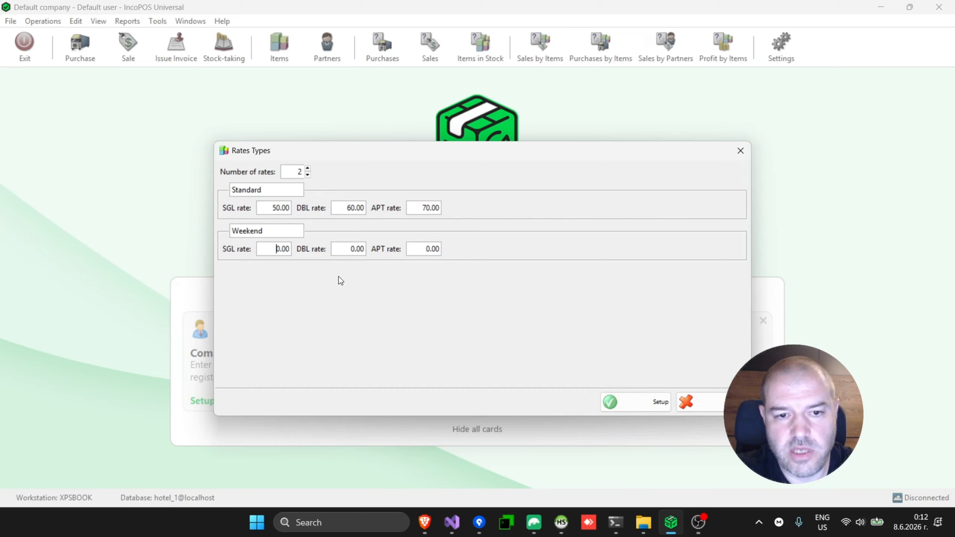
Step: Set the Weekend rates to 60.00 for SGL, 70.00 for DBL and 80.00 for APT
text(6)
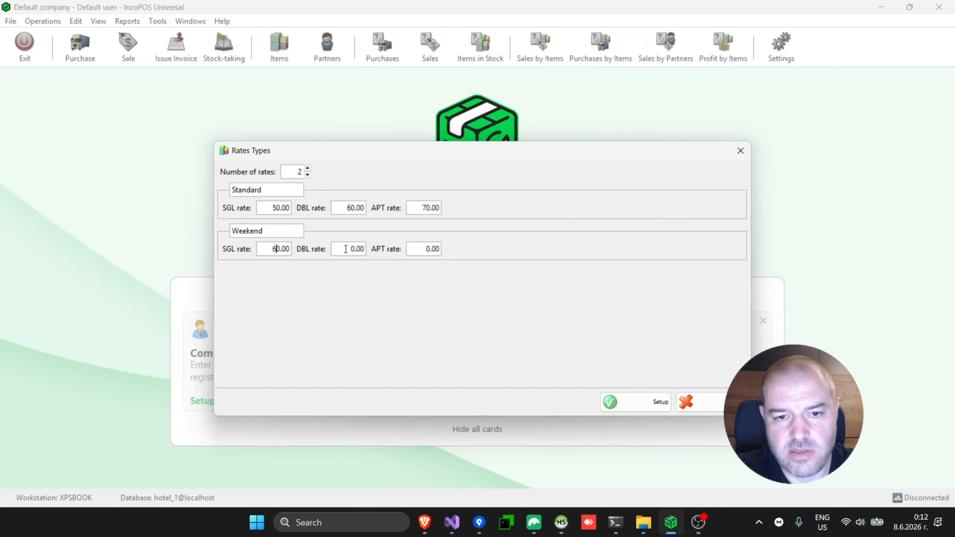
text(7)
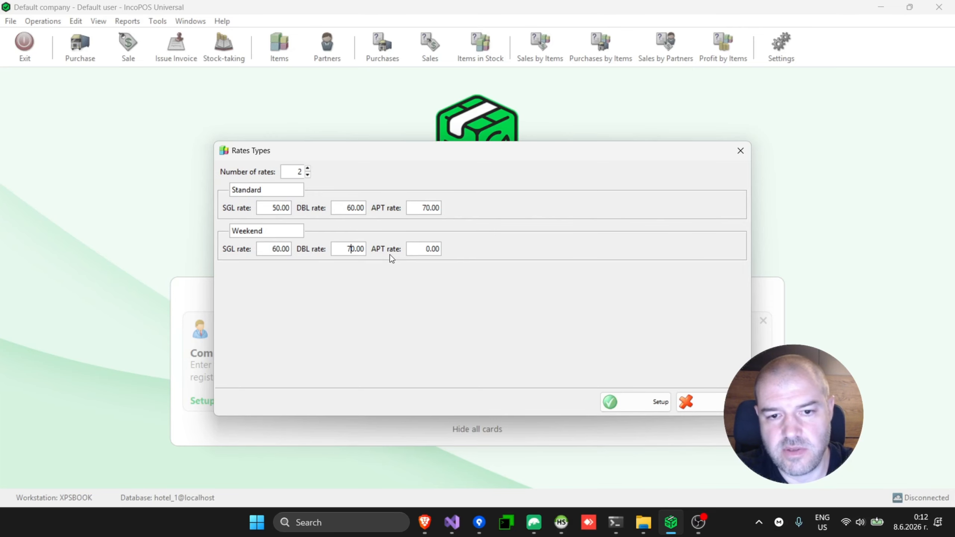
click(422, 248)
text(8)
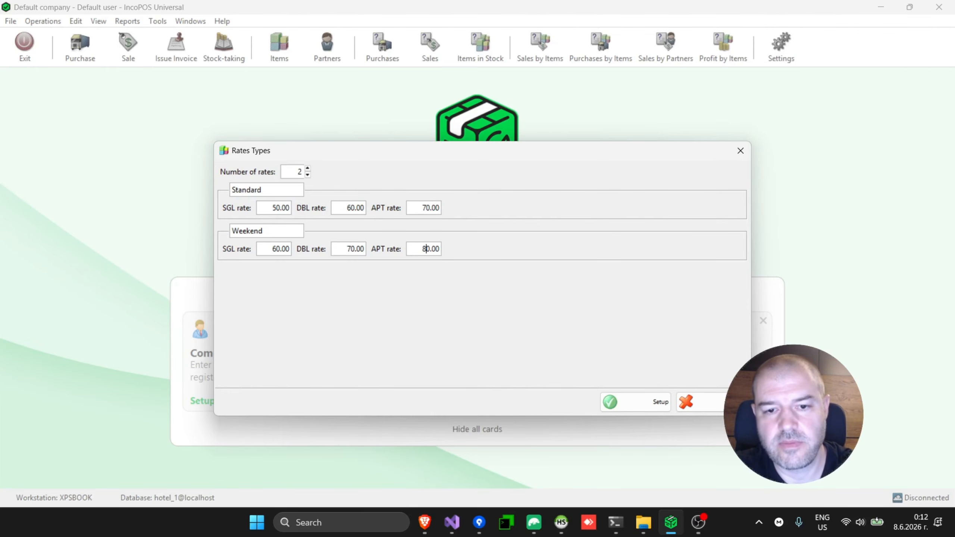
Step: Finish the rate types setup with the entered rates, and open the booking sheet
click(652, 408)
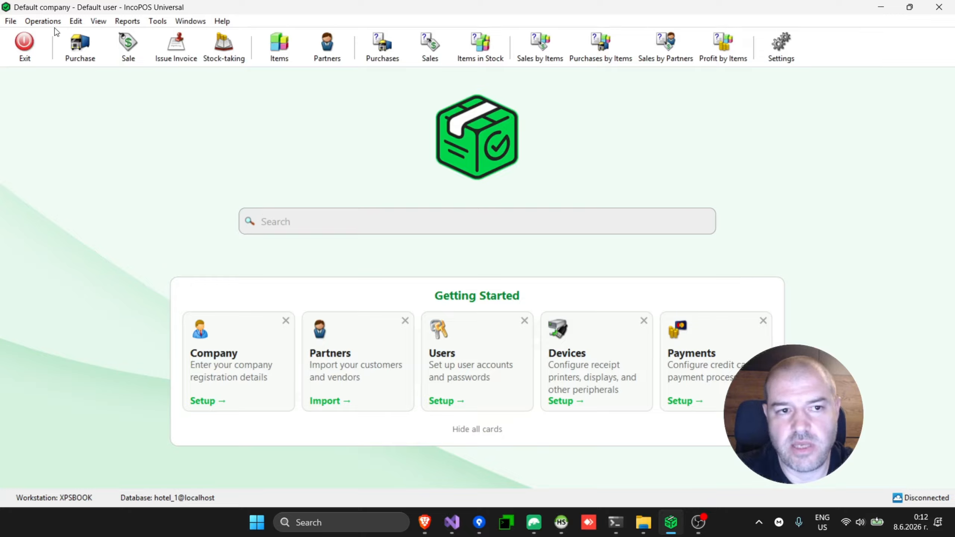
click(41, 21)
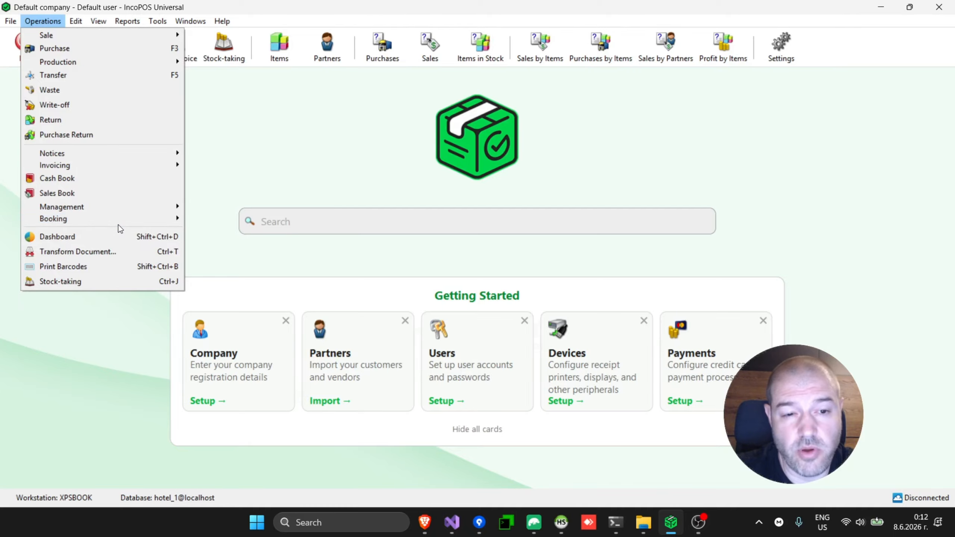
mouse_move(145, 224)
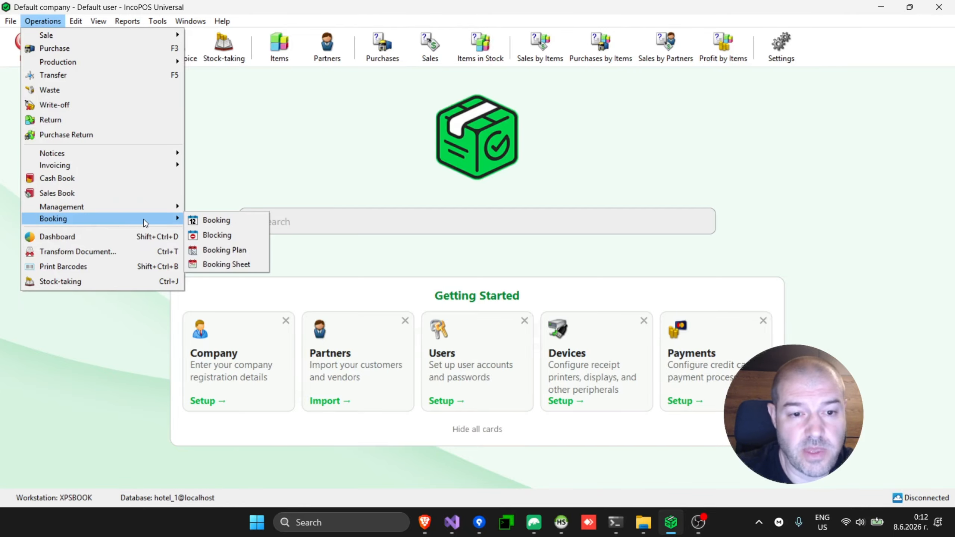
click(243, 260)
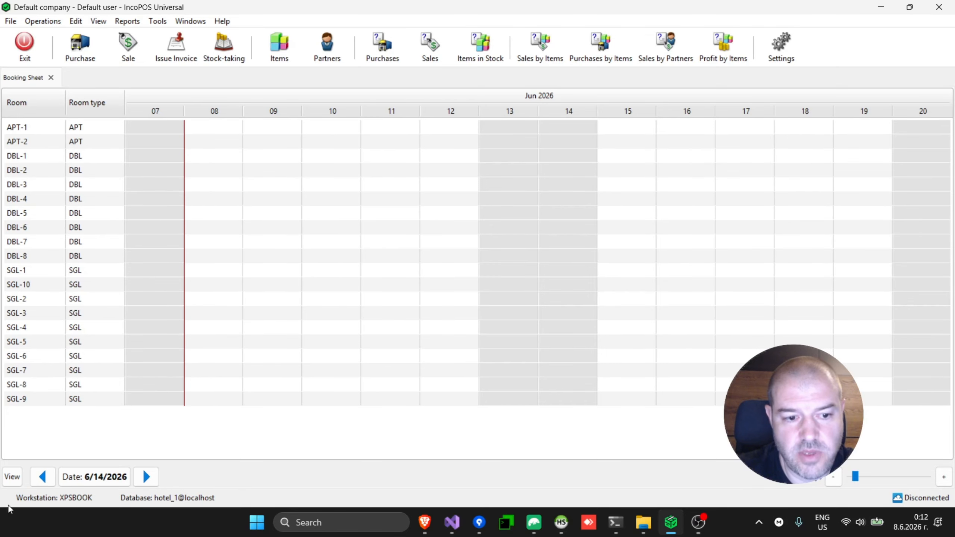
Step: Show the booking sheet's filters, filter by room type SGL and room 2, and reset both filters to all rooms
click(12, 477)
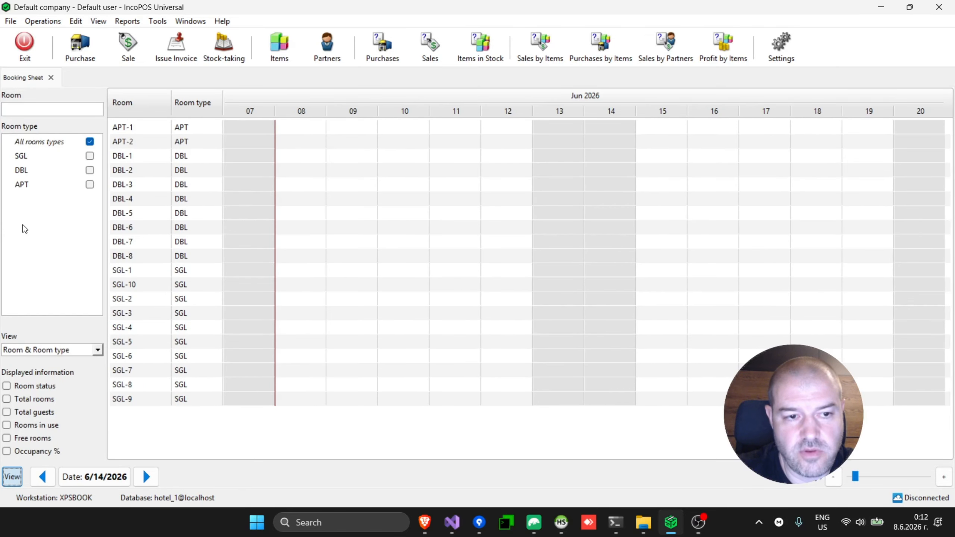
click(90, 159)
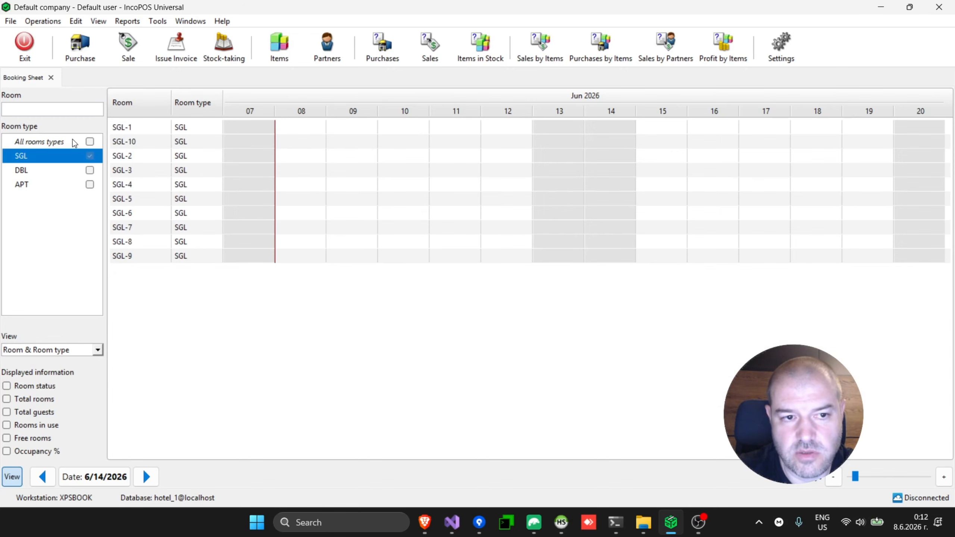
click(78, 109)
text(2)
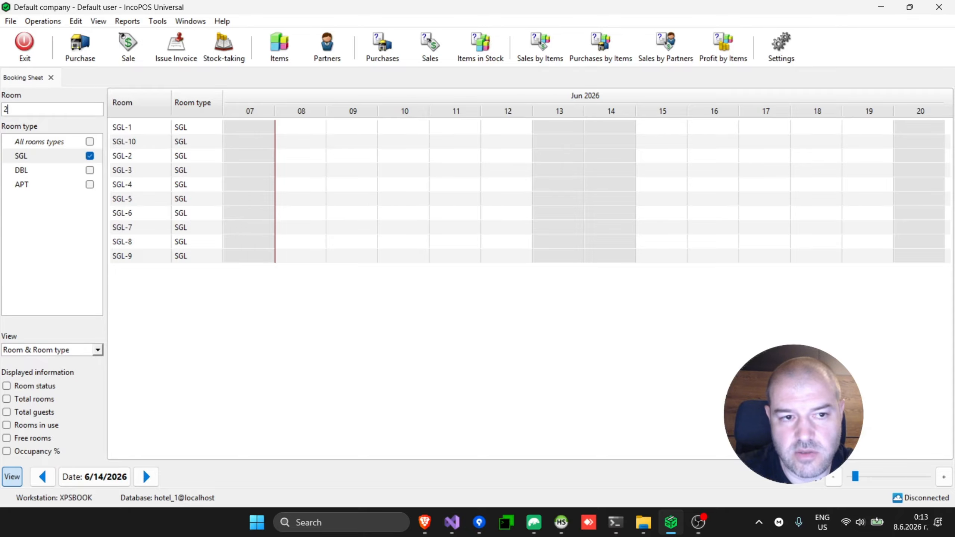
key(BackSpace)
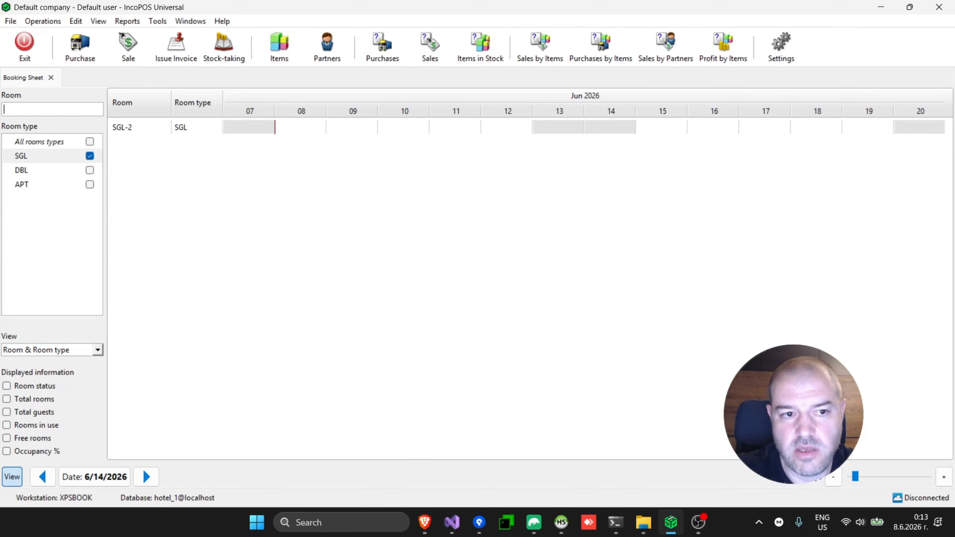
click(90, 156)
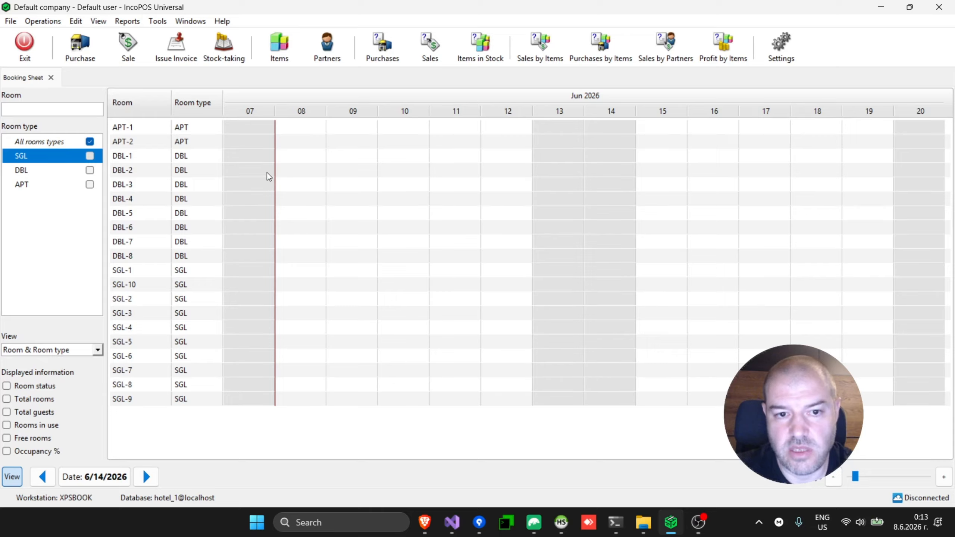
Step: Start a booking for room DBL-2 from 6/7/2026 to 6/9/2026, and go to the booking settings without saving it
drag(268, 177, 342, 173)
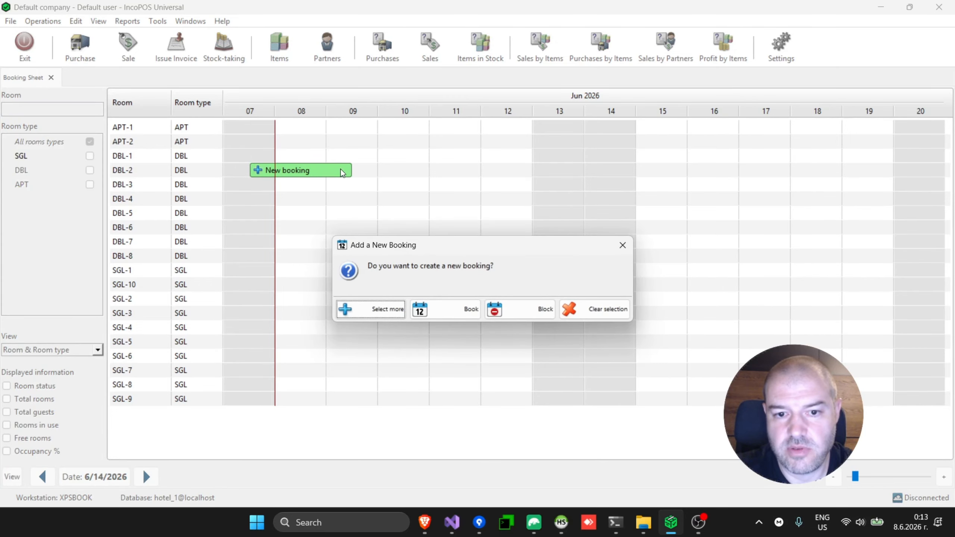
click(446, 315)
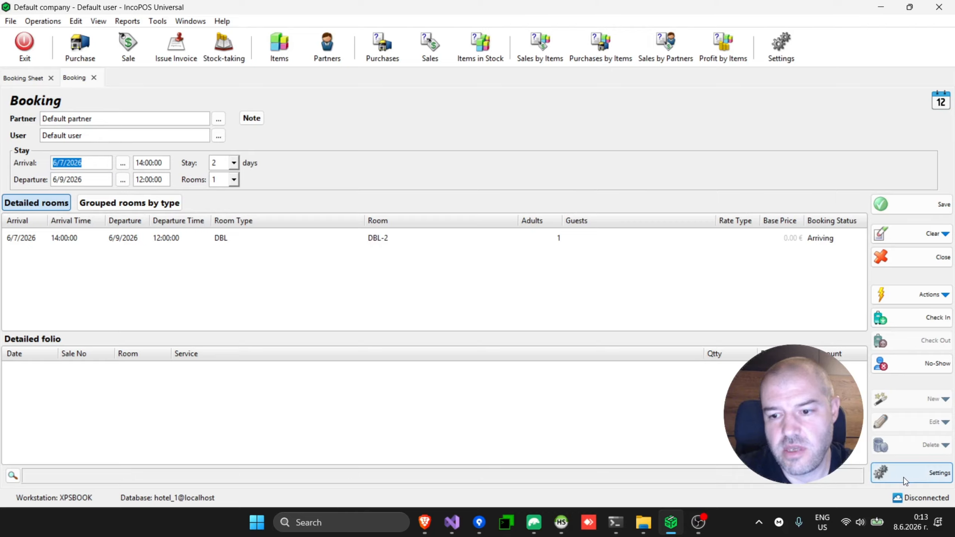
click(928, 478)
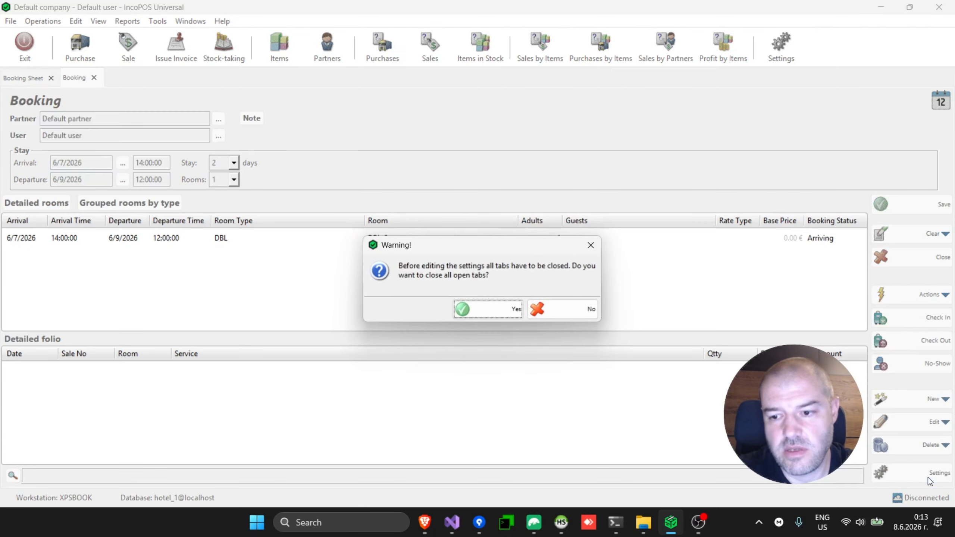
click(498, 314)
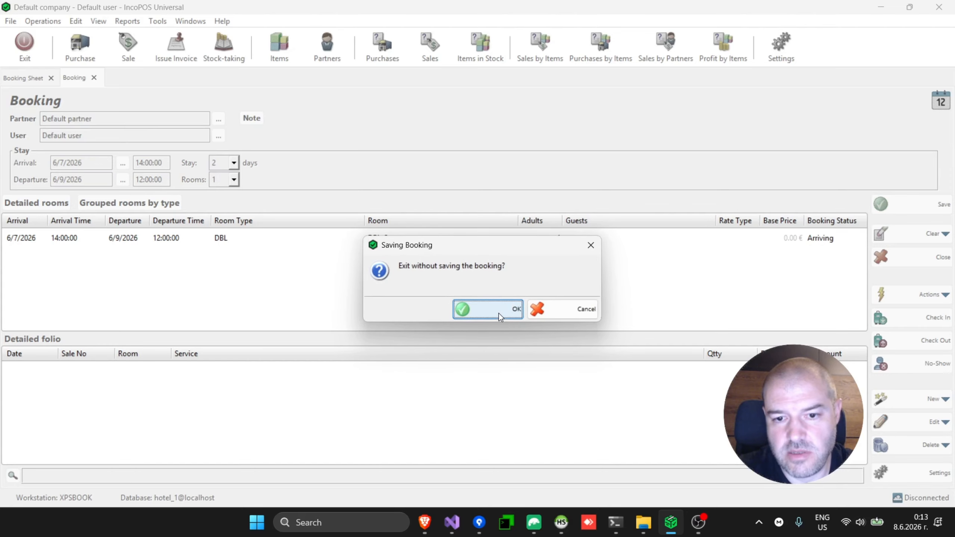
click(499, 314)
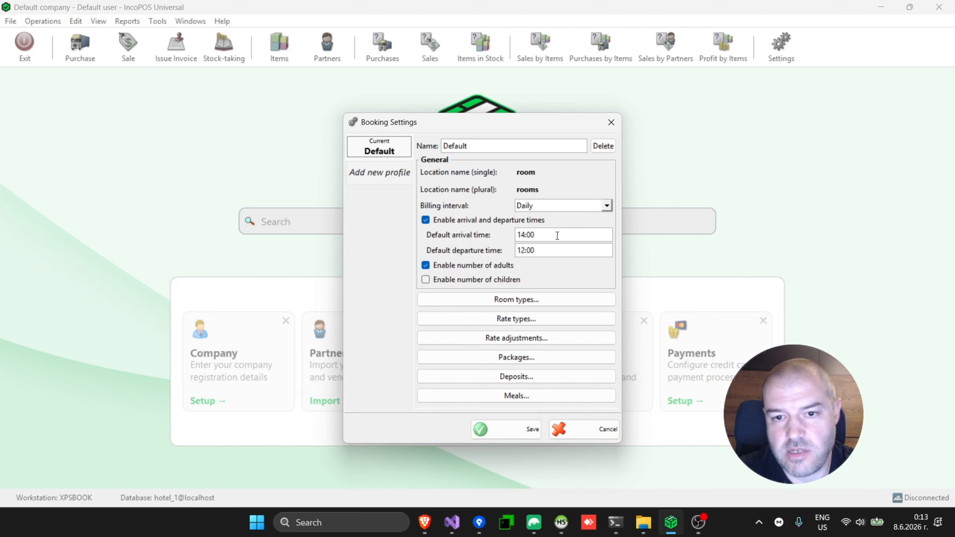
Step: Review the room types with their location tags and the rate types in the booking settings, cancelling each dialog
click(534, 300)
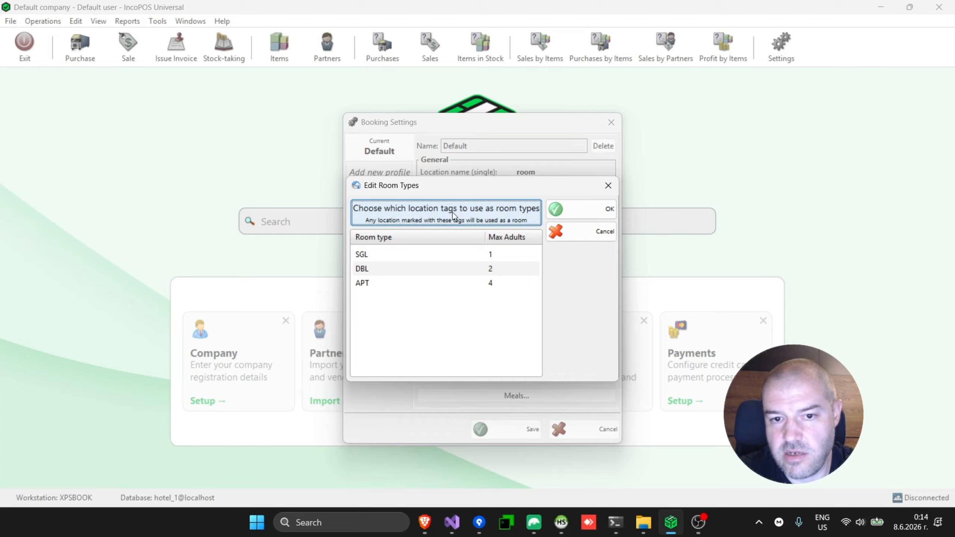
click(453, 213)
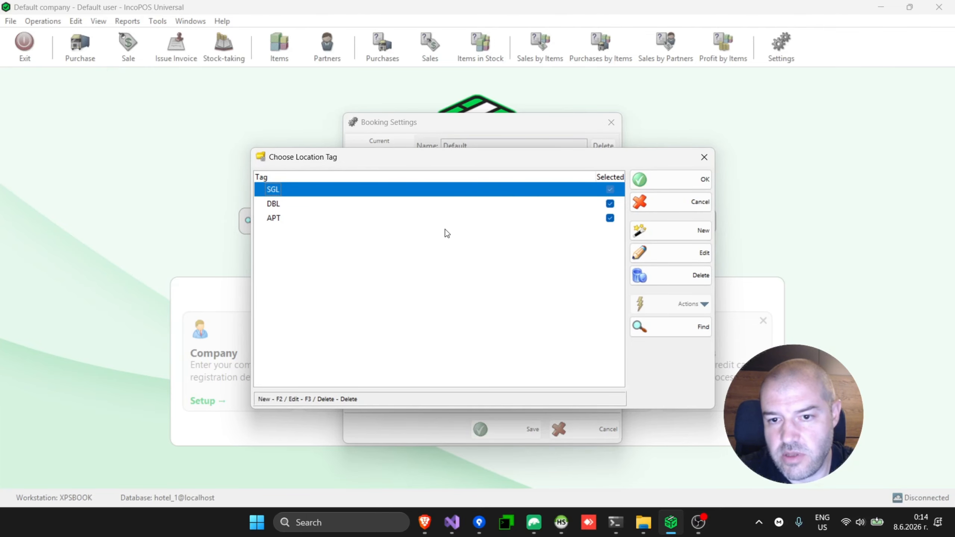
click(692, 205)
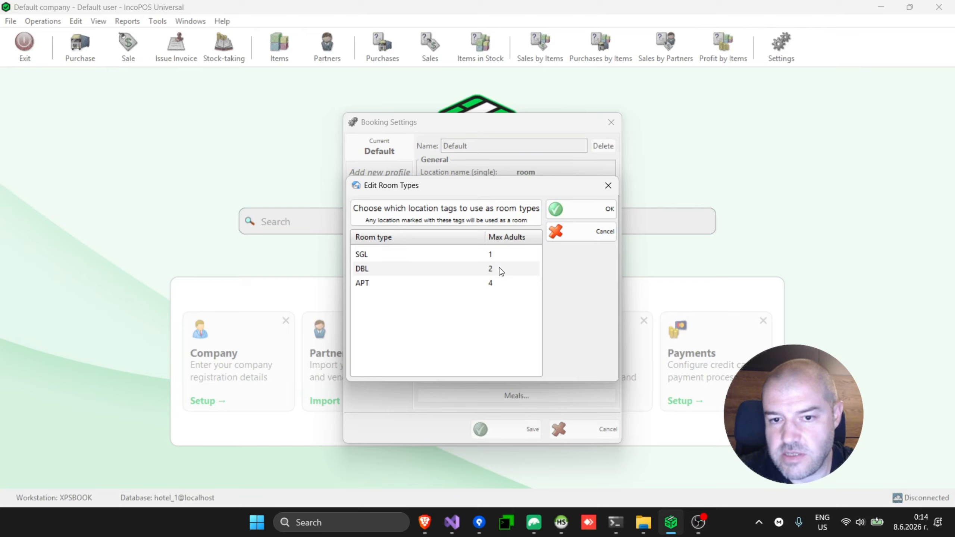
click(585, 233)
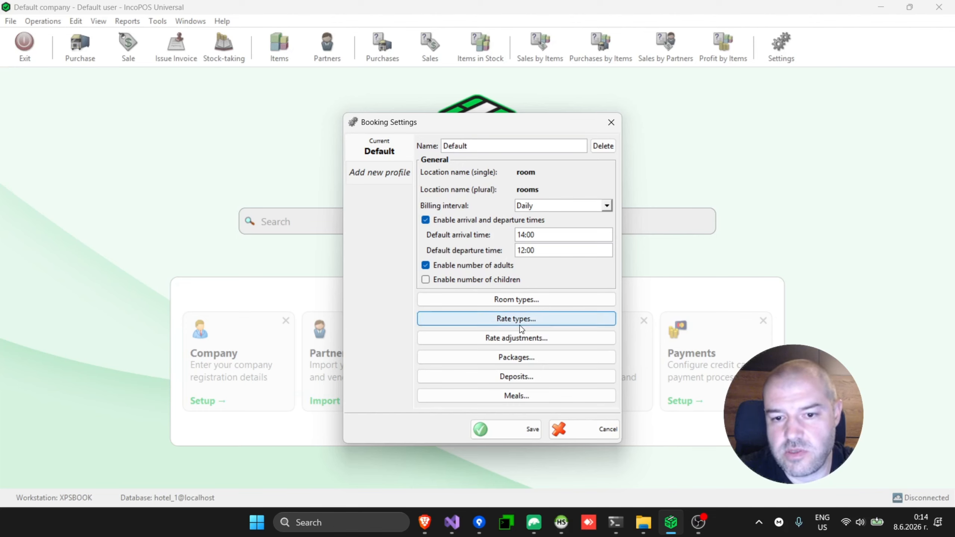
click(493, 322)
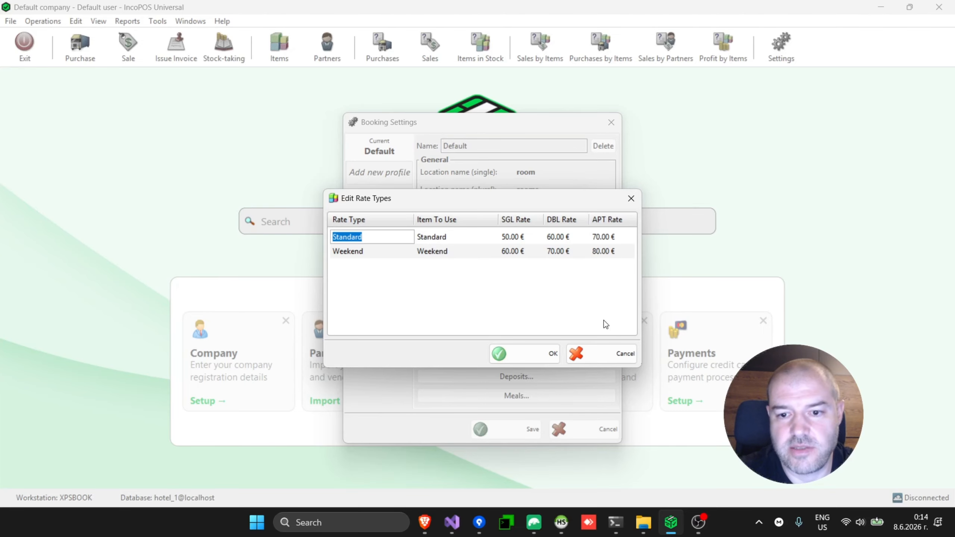
click(620, 355)
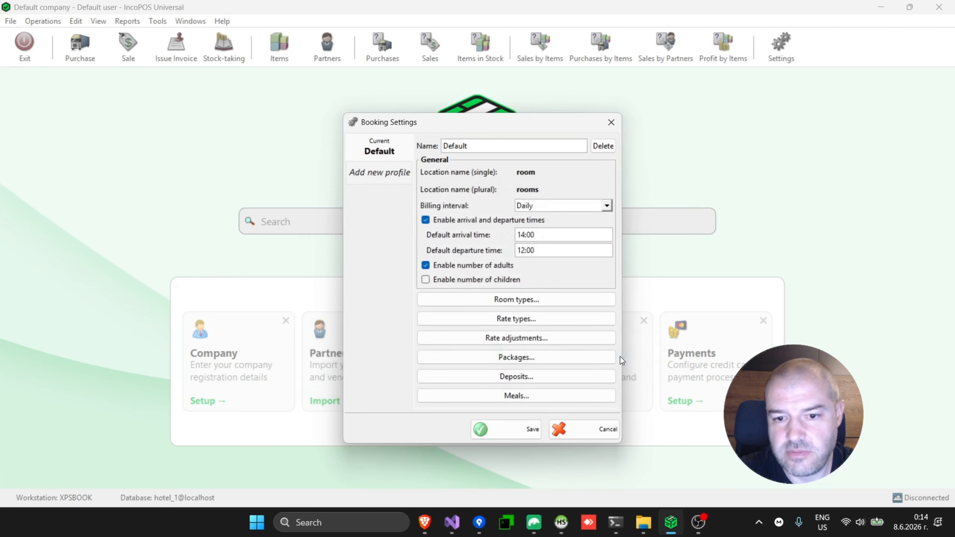
Step: Examine the conditions, actions and operations of each rate adjustment price rule for the Standard and Weekend rates
click(535, 341)
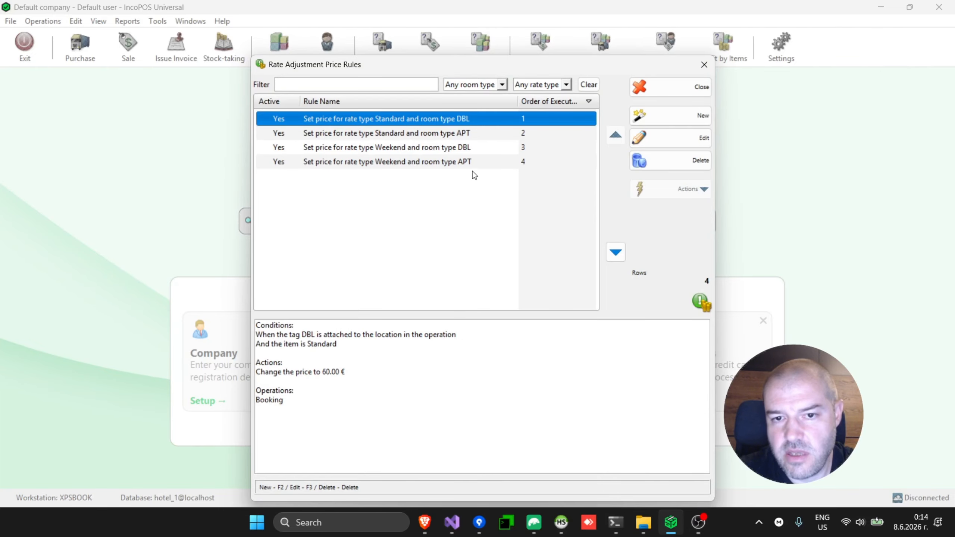
click(468, 134)
key(Down)
key(Down)
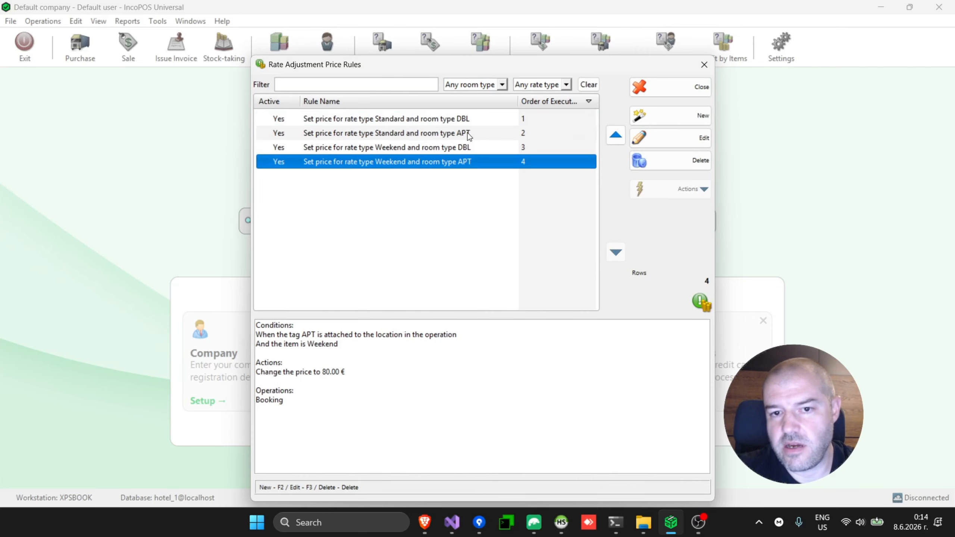
key(Up)
key(Up)
key(Up)
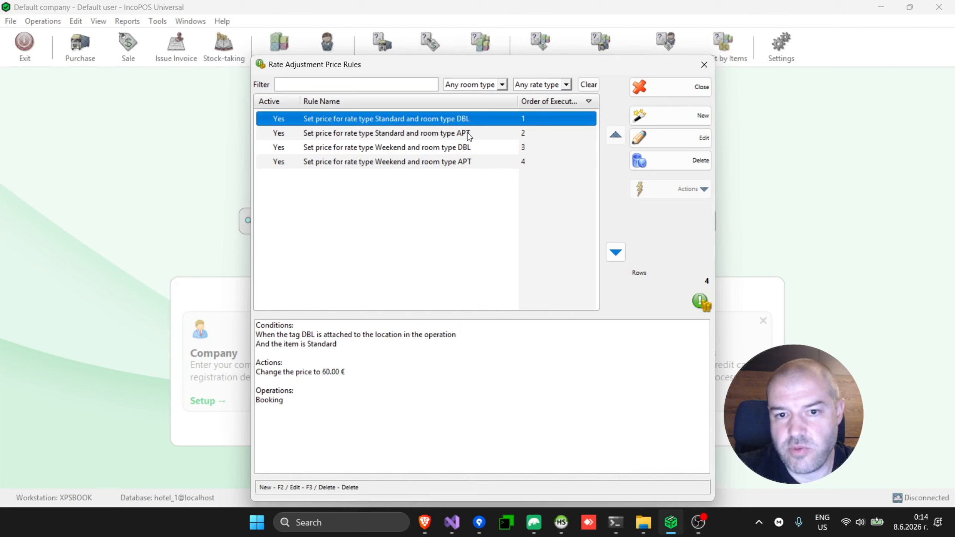
key(Down)
key(Up)
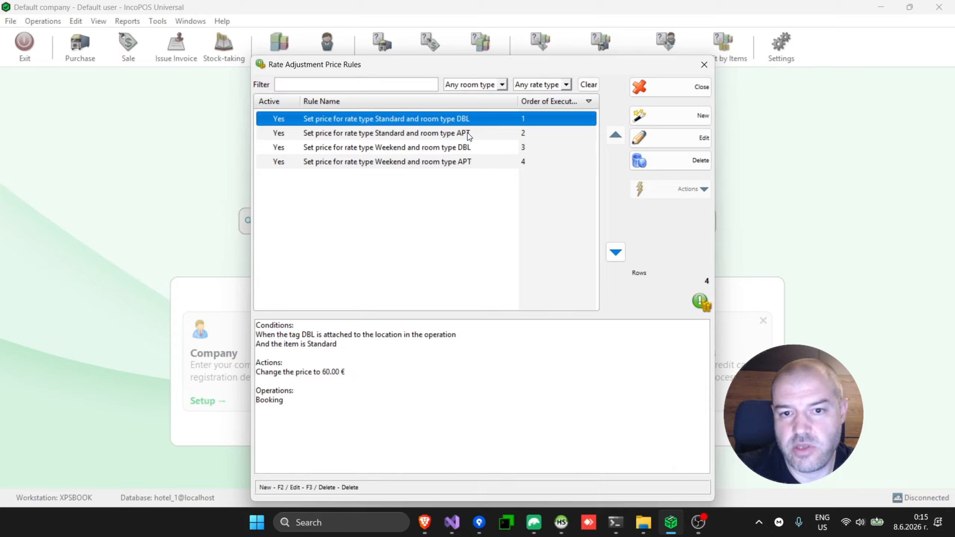
key(Down)
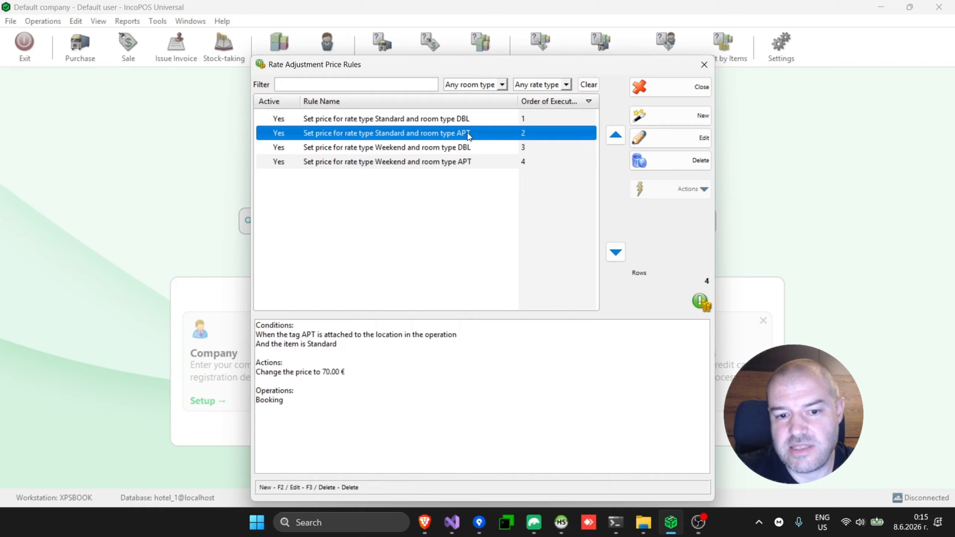
key(Down)
key(Down)
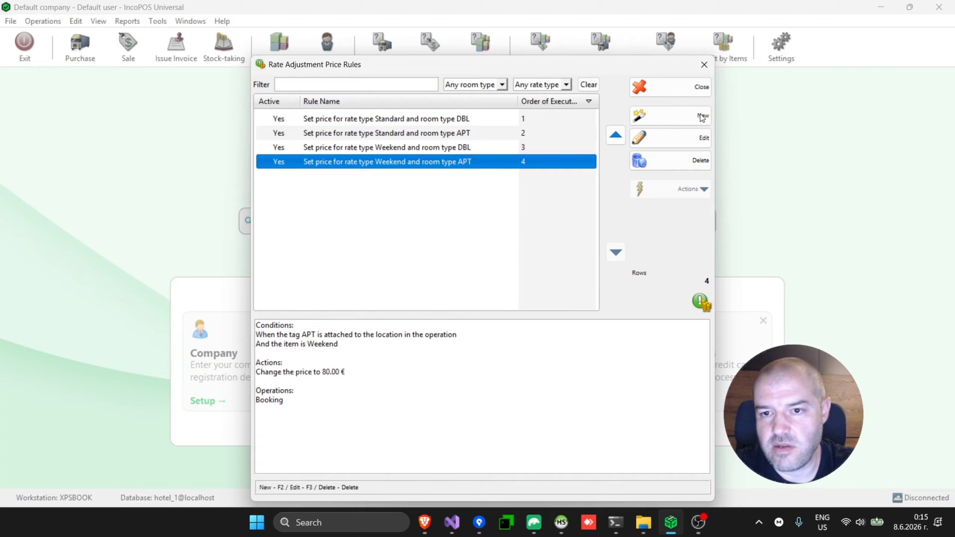
Step: Look at the blank form for a new price rule, cancel it, and close the rate adjustment rules
click(672, 118)
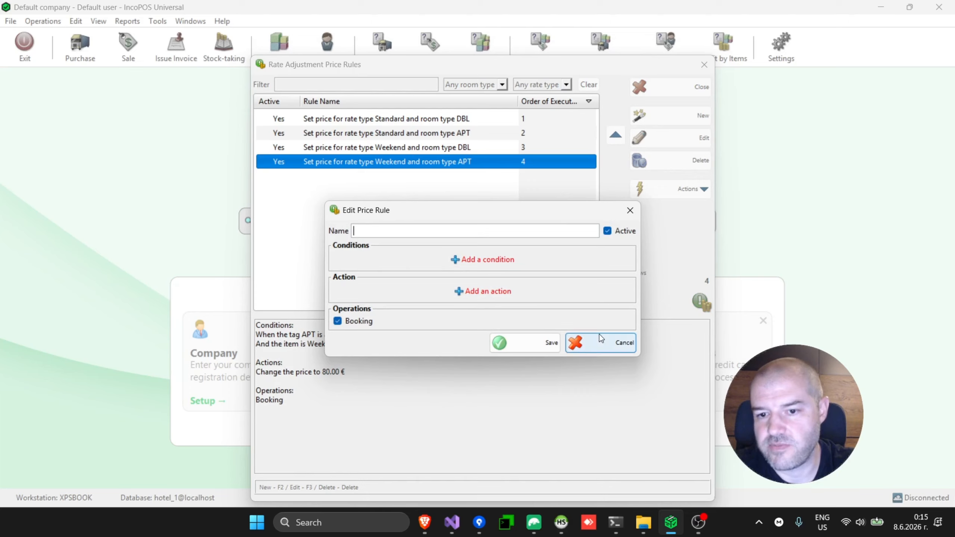
click(612, 343)
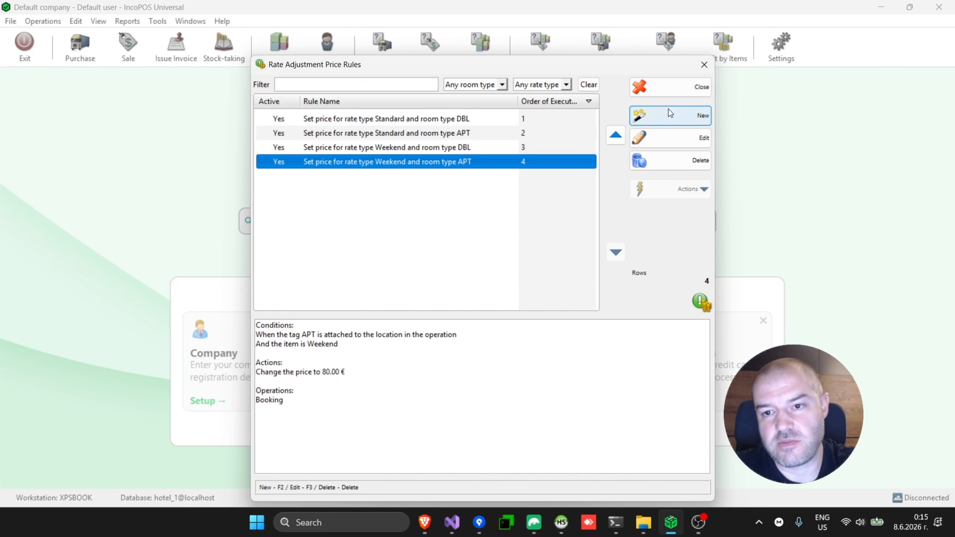
click(687, 95)
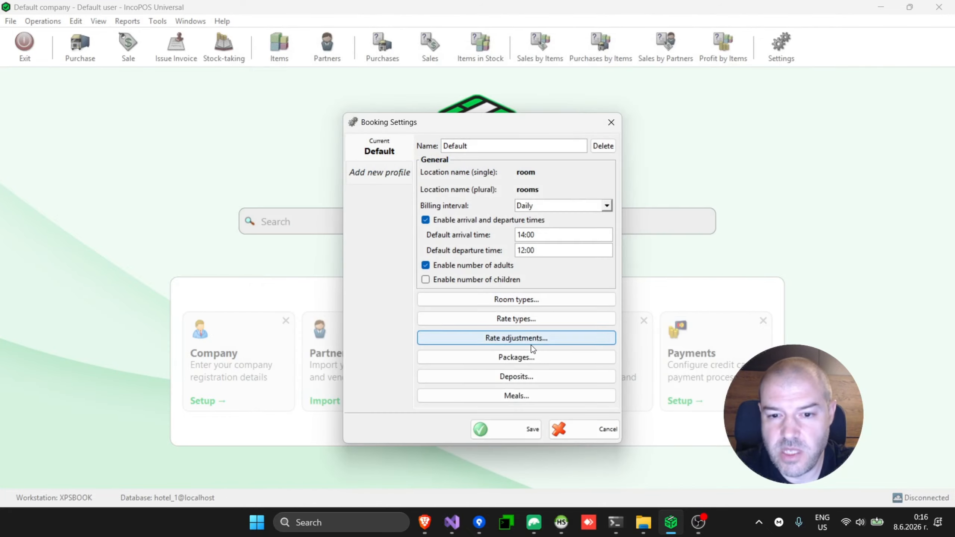
Step: Start a new package in the booking settings and name it Tourist tax
click(521, 361)
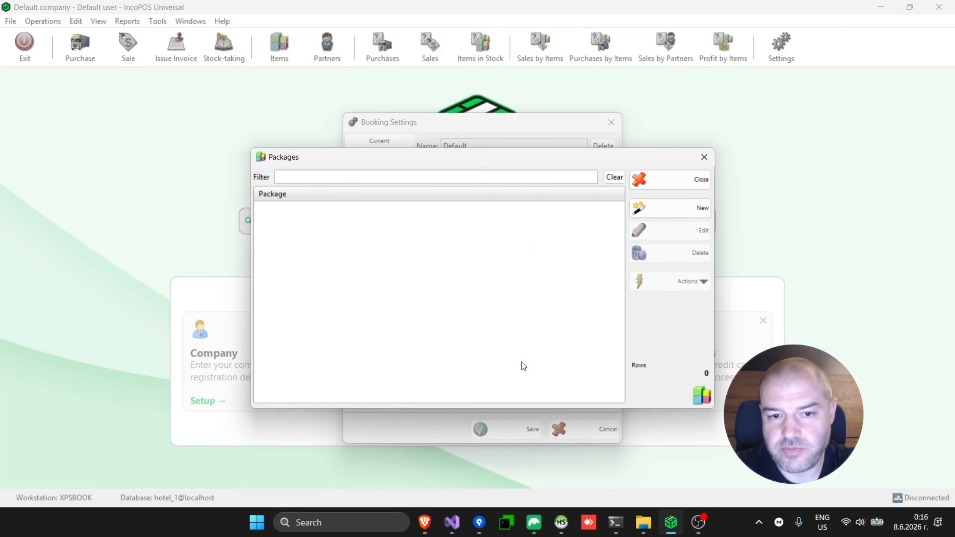
click(671, 209)
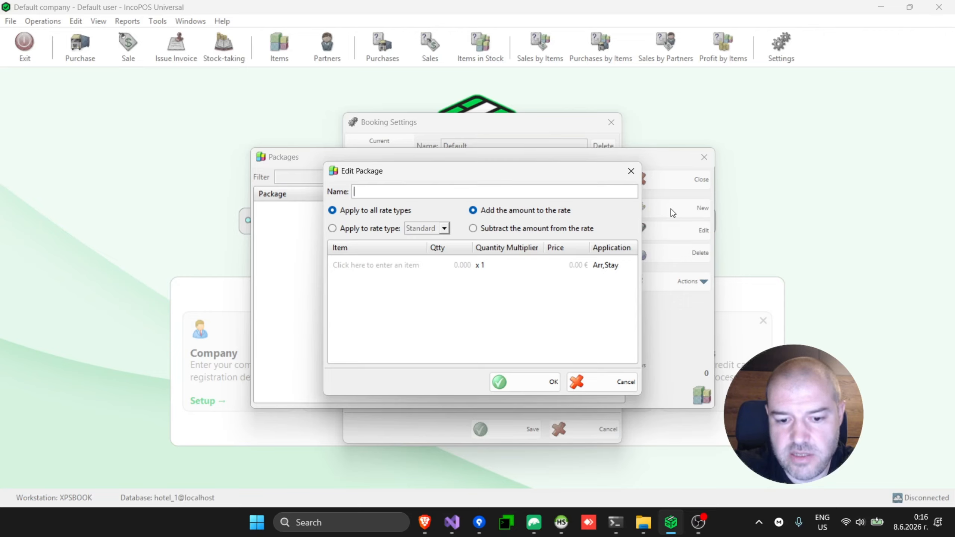
text(T)
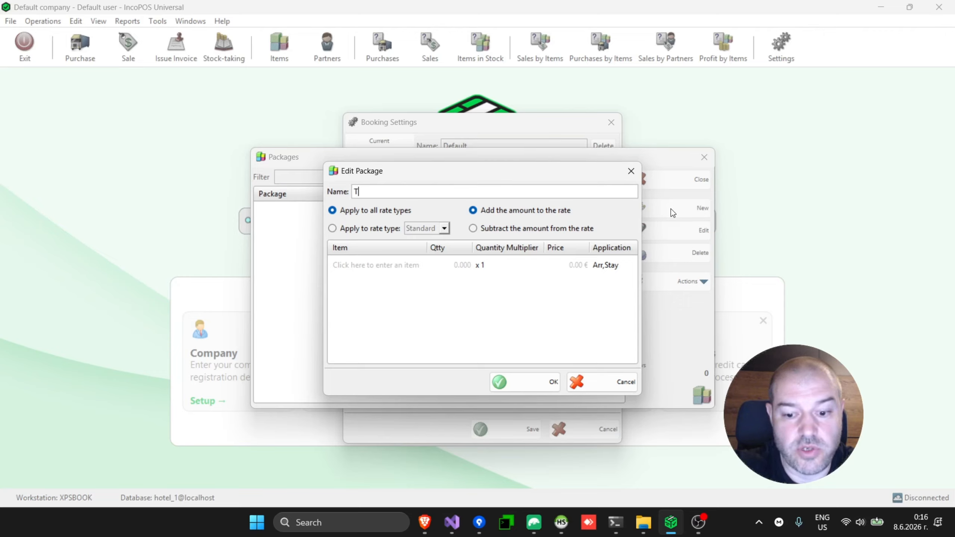
text(ourist tax)
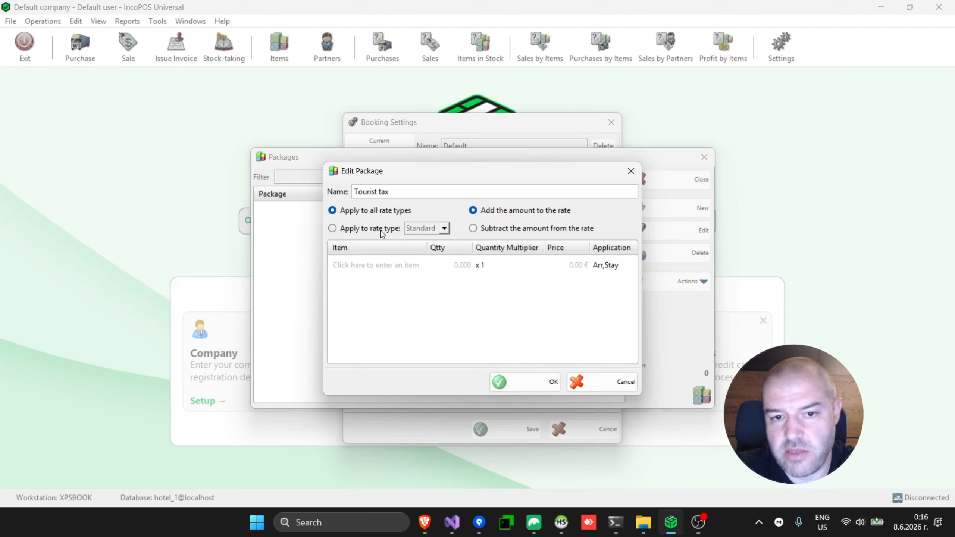
Step: Set the Tourist tax package to apply to the Standard rate type only, checking the available rate types
click(368, 229)
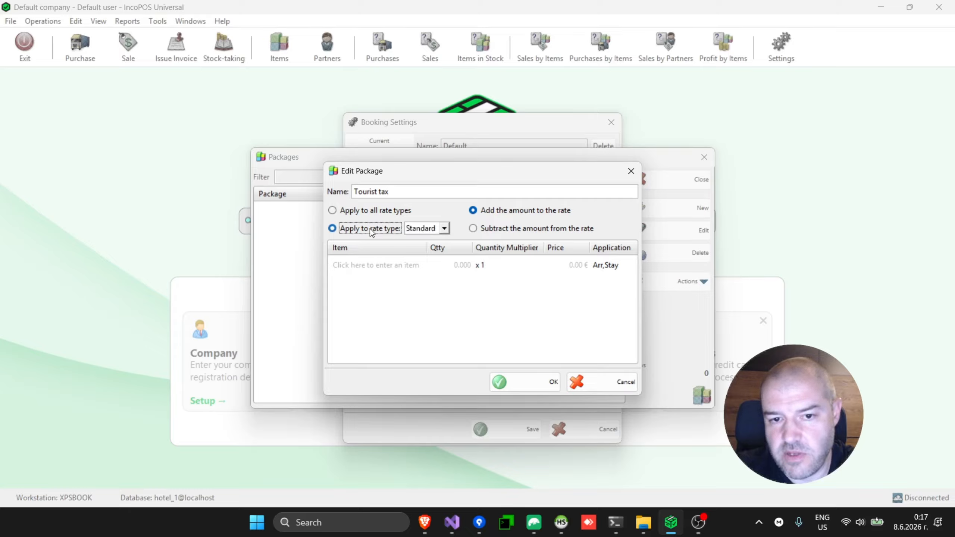
click(443, 233)
click(443, 233)
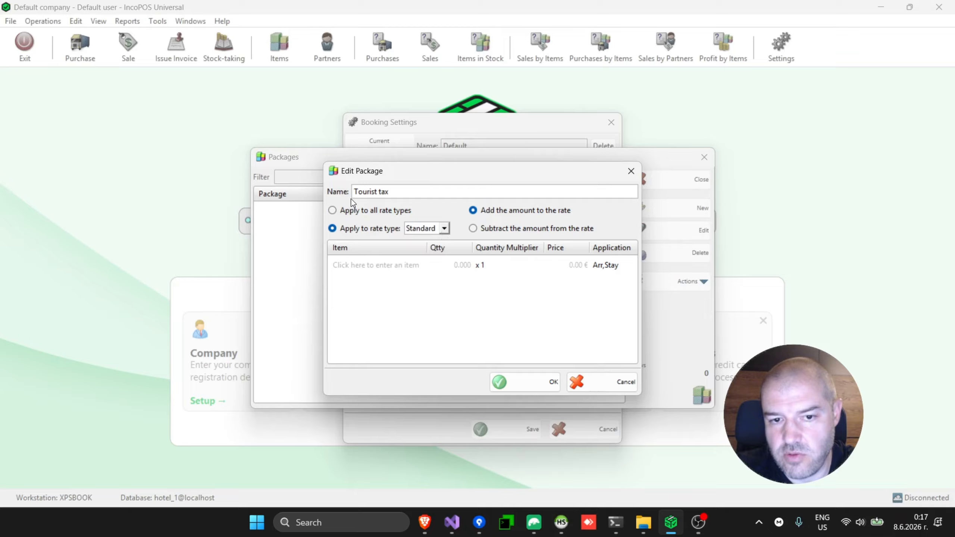
Step: Set the Tourist tax package to apply to all rate types and subtract its amount from the rate
click(370, 212)
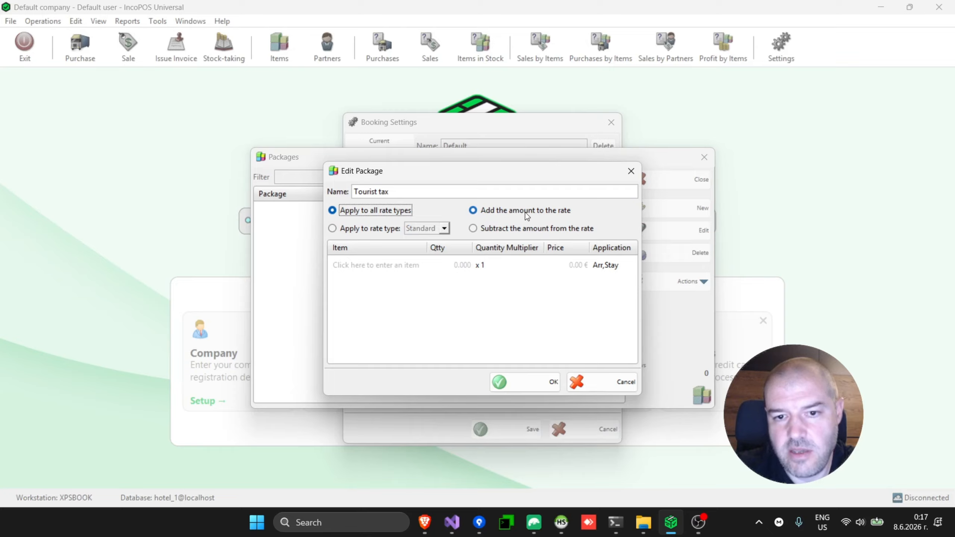
click(540, 228)
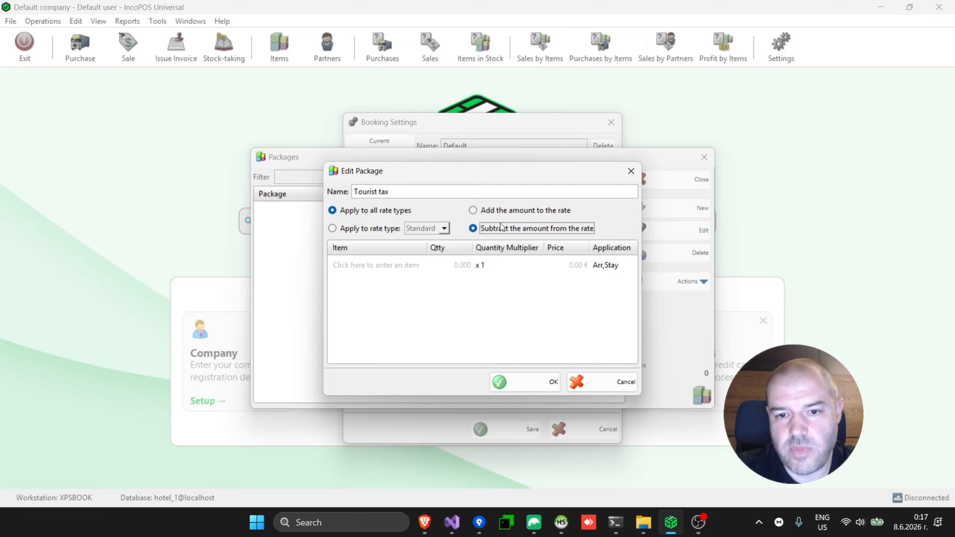
Step: Create a non-inventory or service item named Tourist tax and add it to the package
click(370, 268)
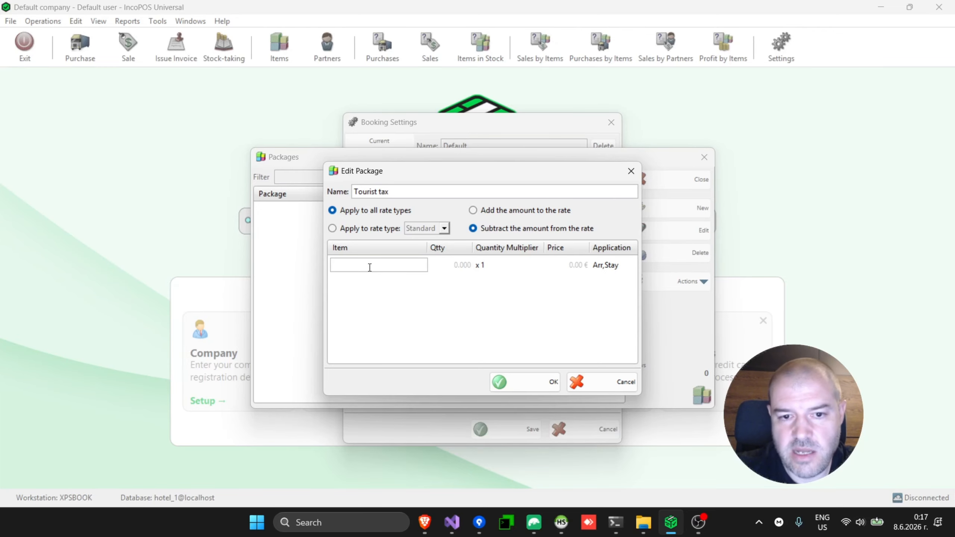
double_click(370, 267)
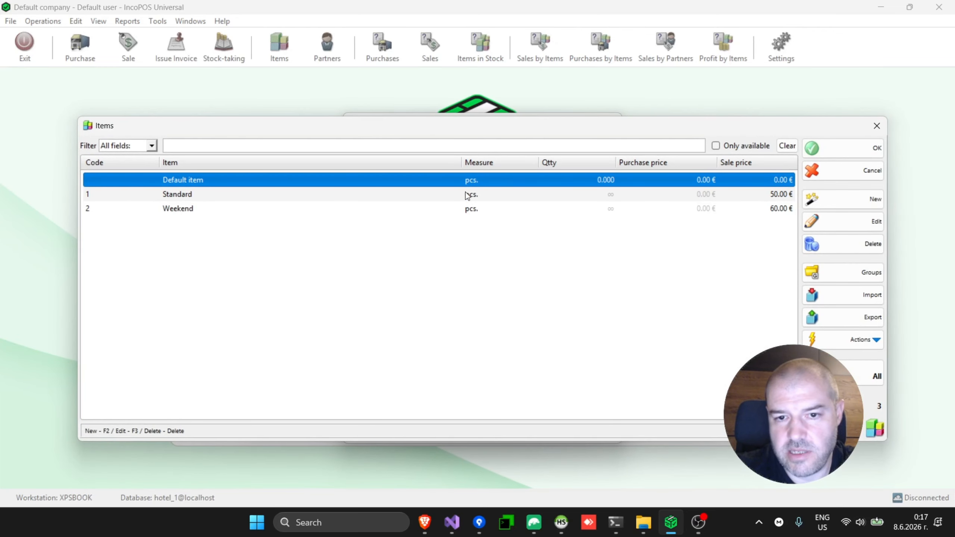
click(855, 203)
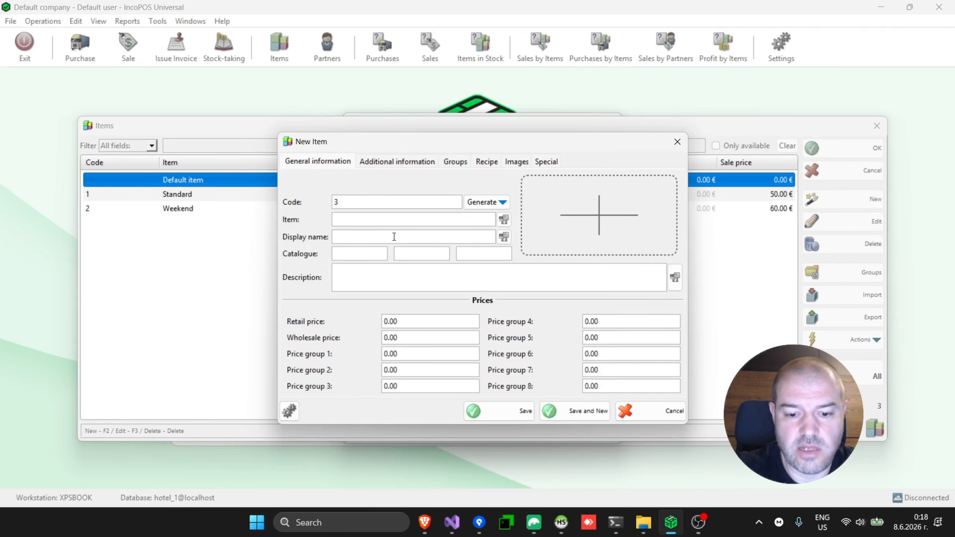
text(Tourist ta)
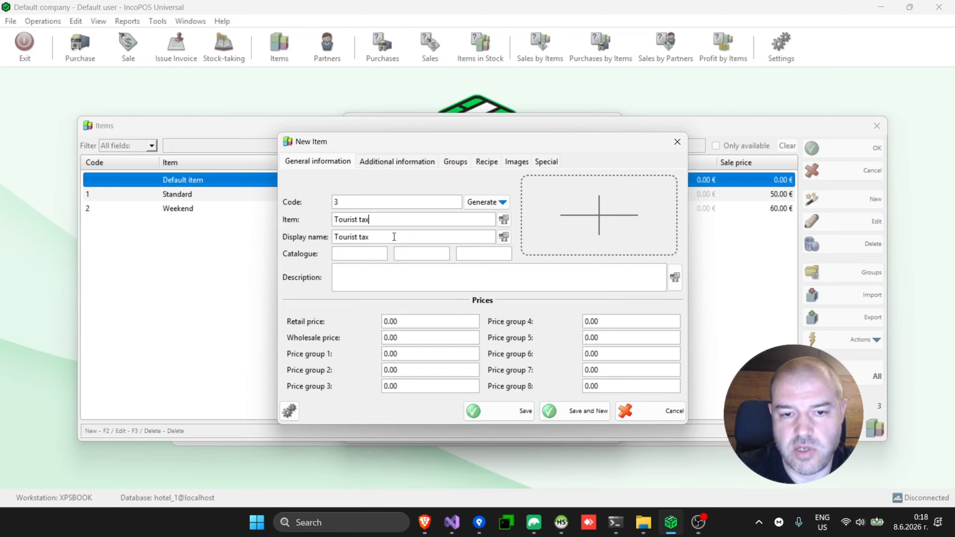
text(x)
click(546, 163)
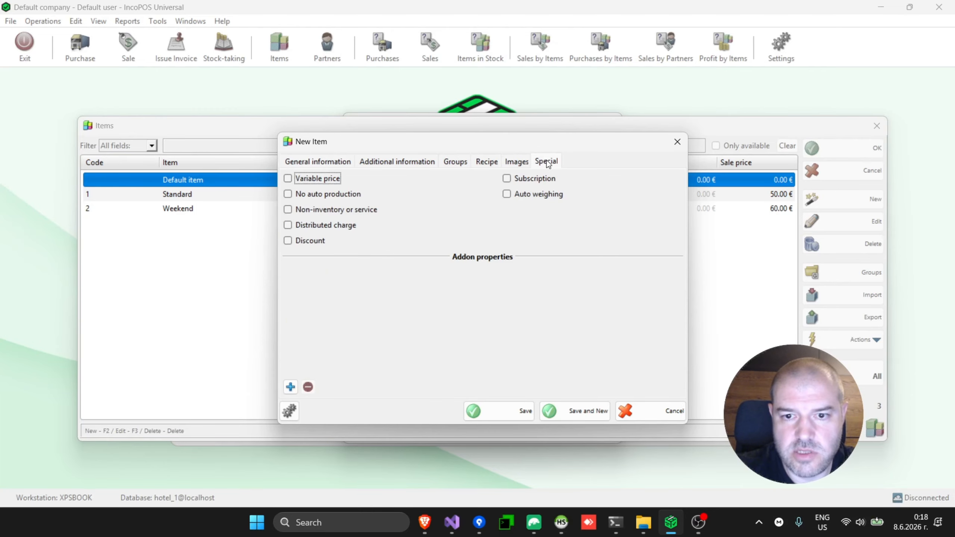
click(324, 213)
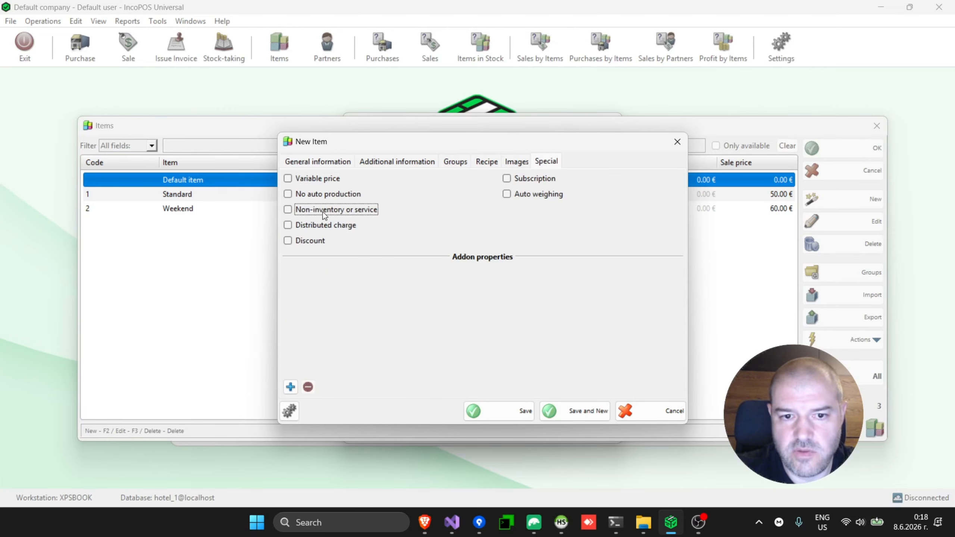
click(325, 215)
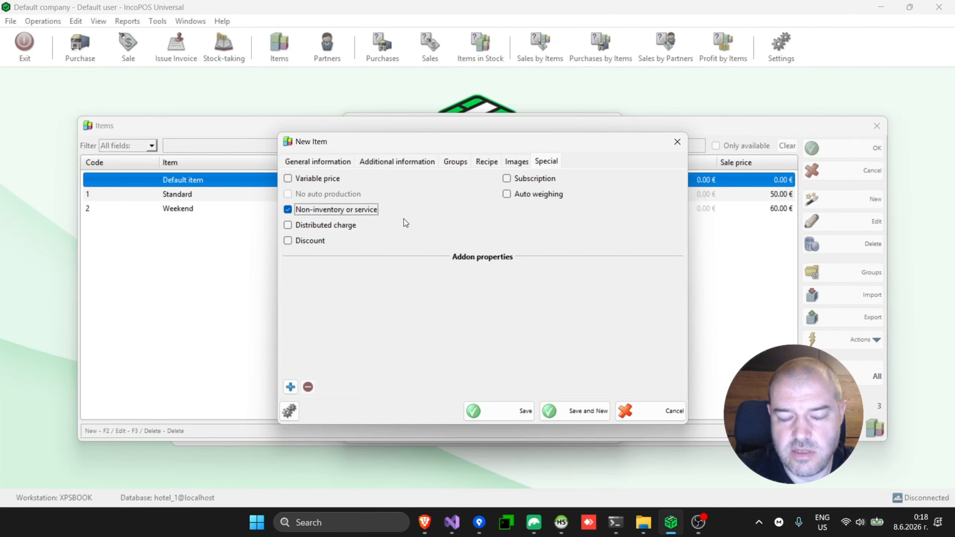
click(505, 417)
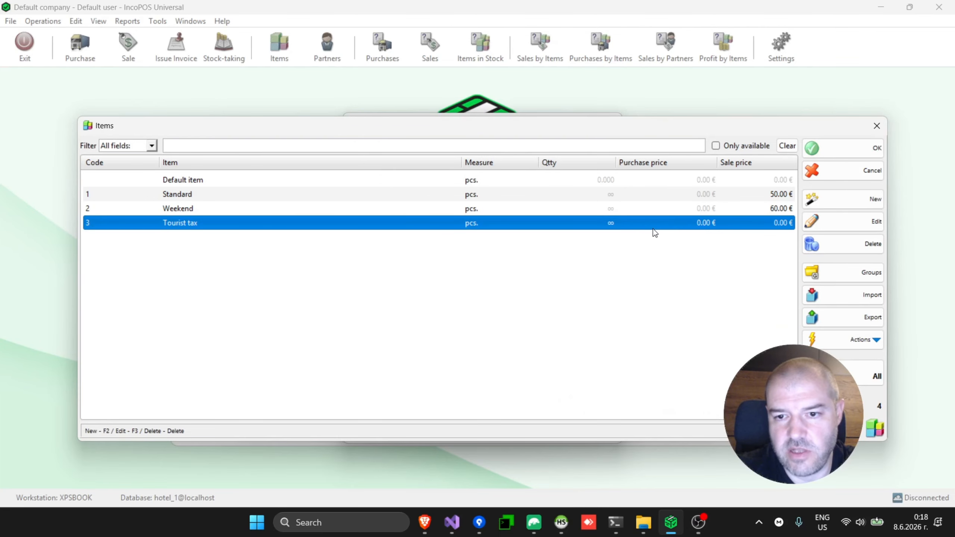
double_click(625, 227)
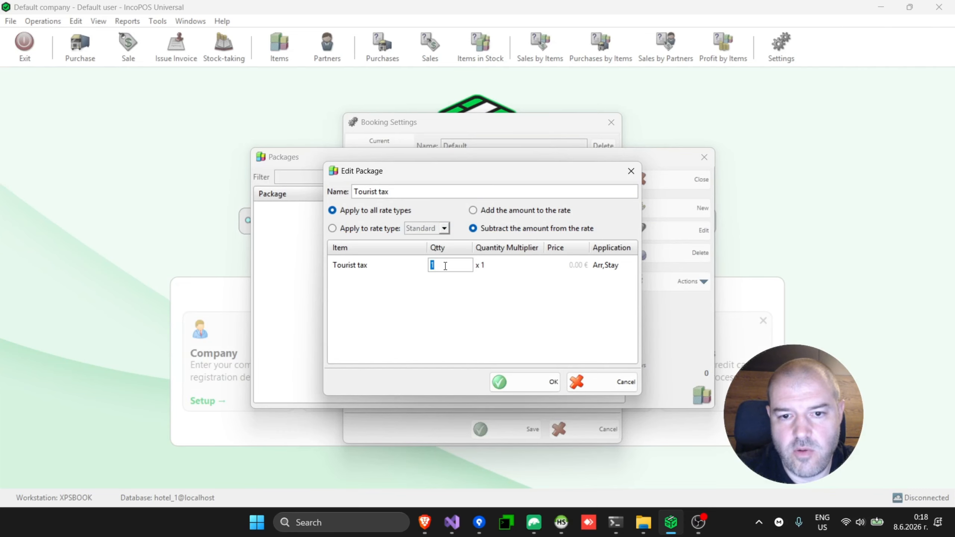
Step: Set the Tourist tax item's quantity multiplier to Per Adult and its price to 1.23 €
click(496, 266)
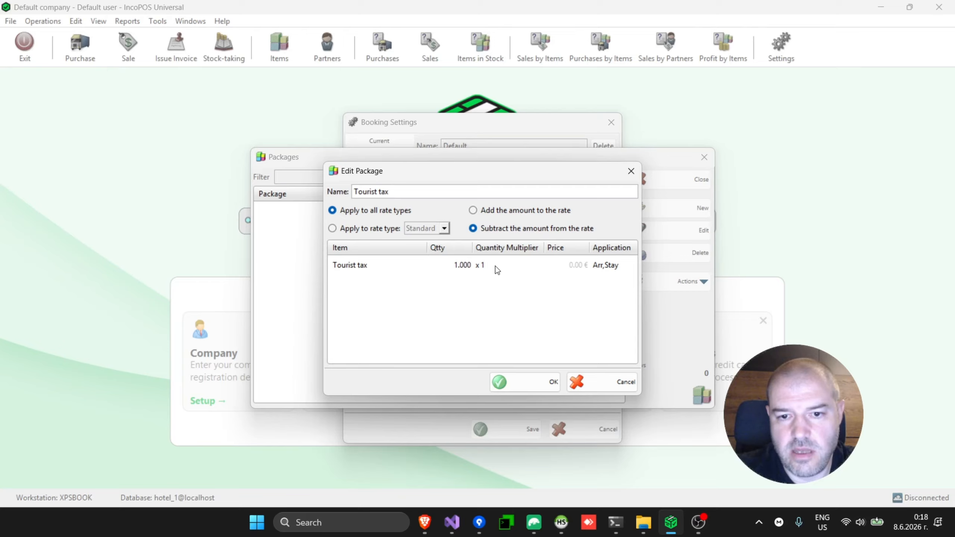
click(495, 266)
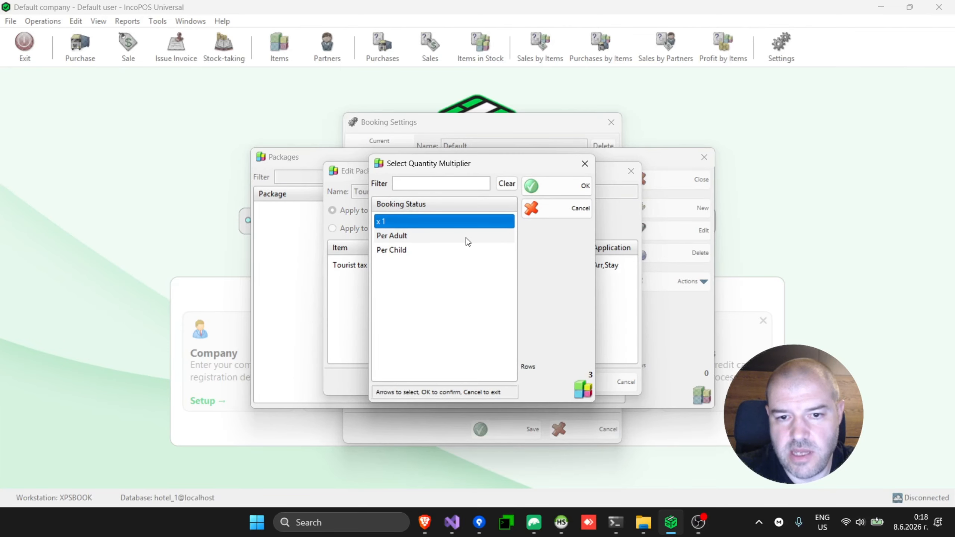
double_click(398, 236)
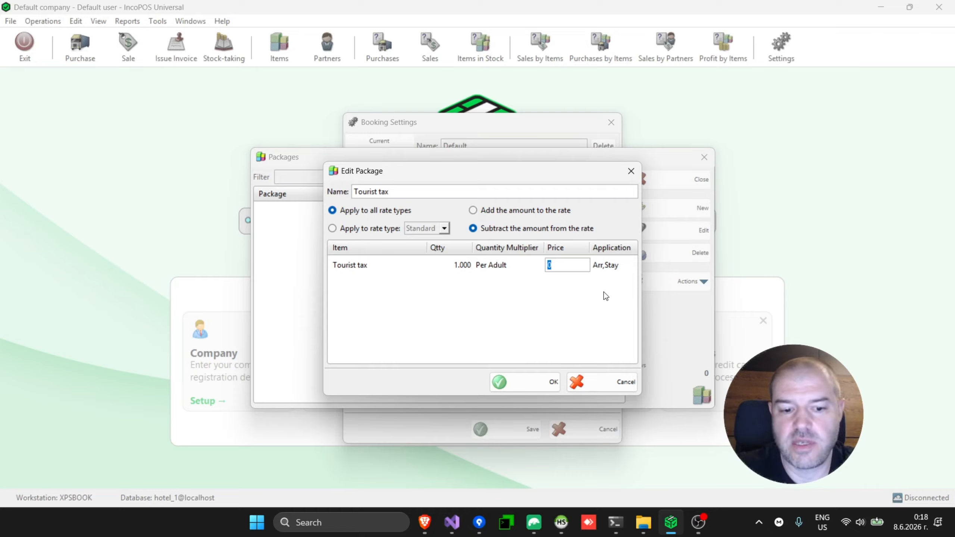
text(1,23)
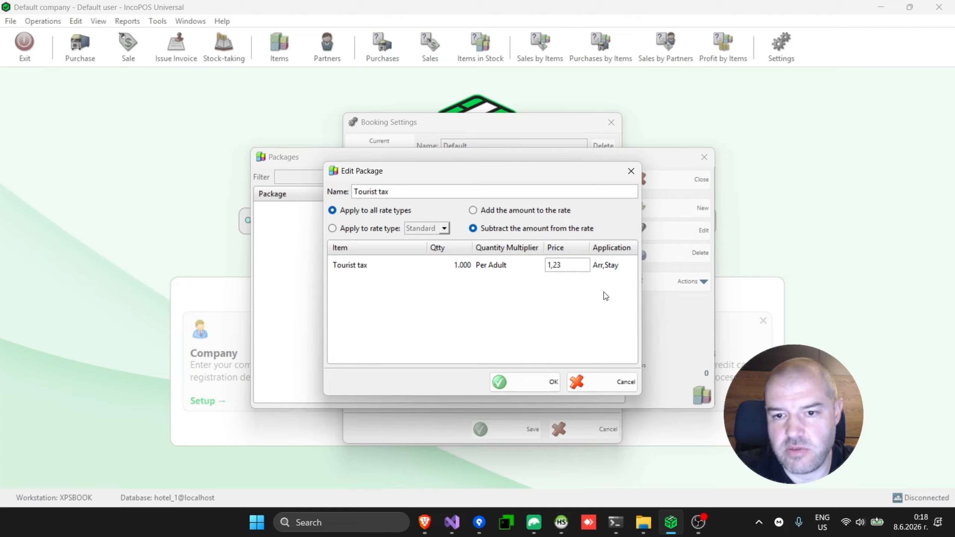
key(Return)
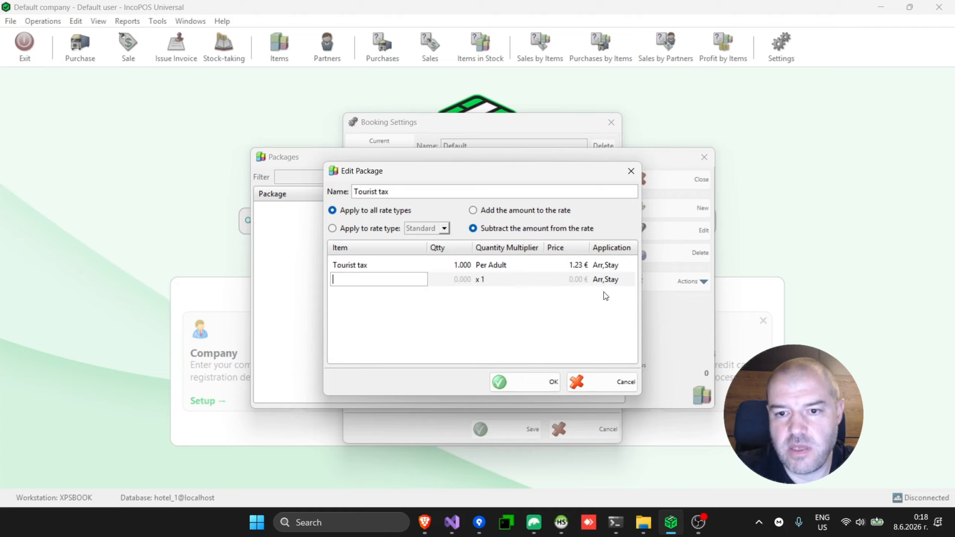
Step: Check the options for when the Tourist tax item is added, and save the package, closing the package list
double_click(613, 268)
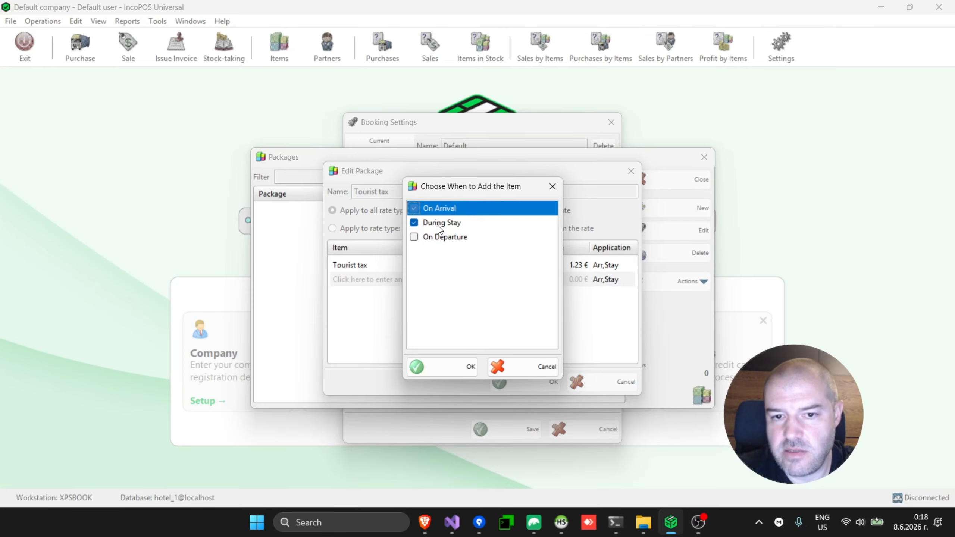
click(525, 368)
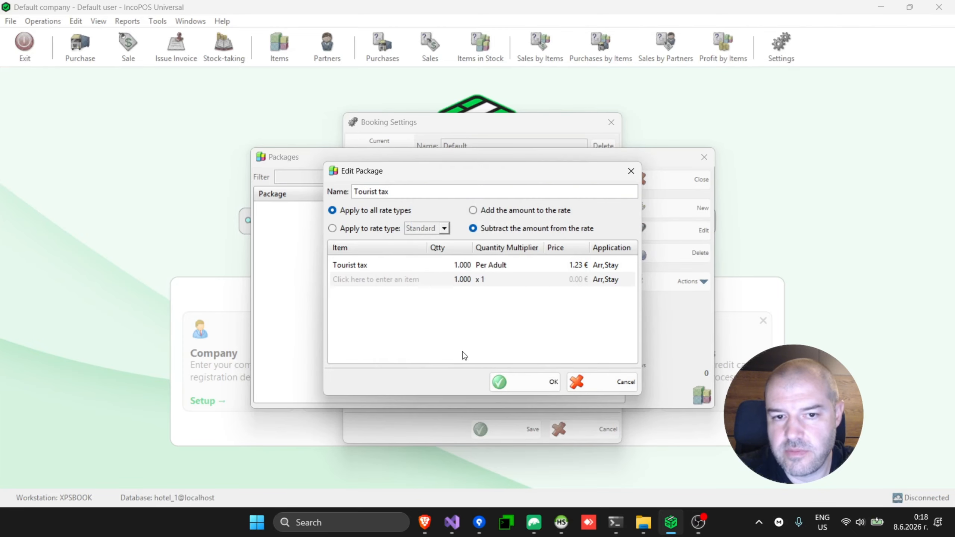
click(528, 382)
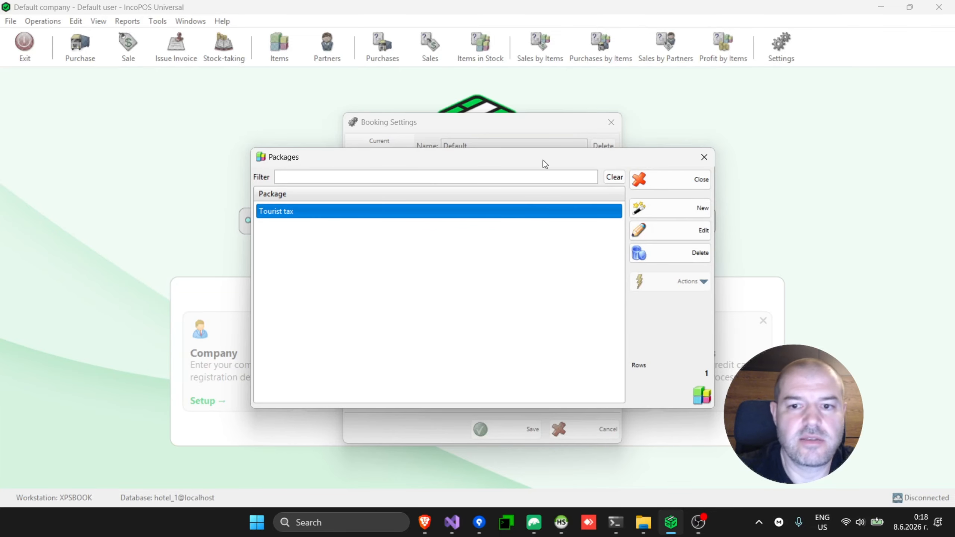
click(670, 180)
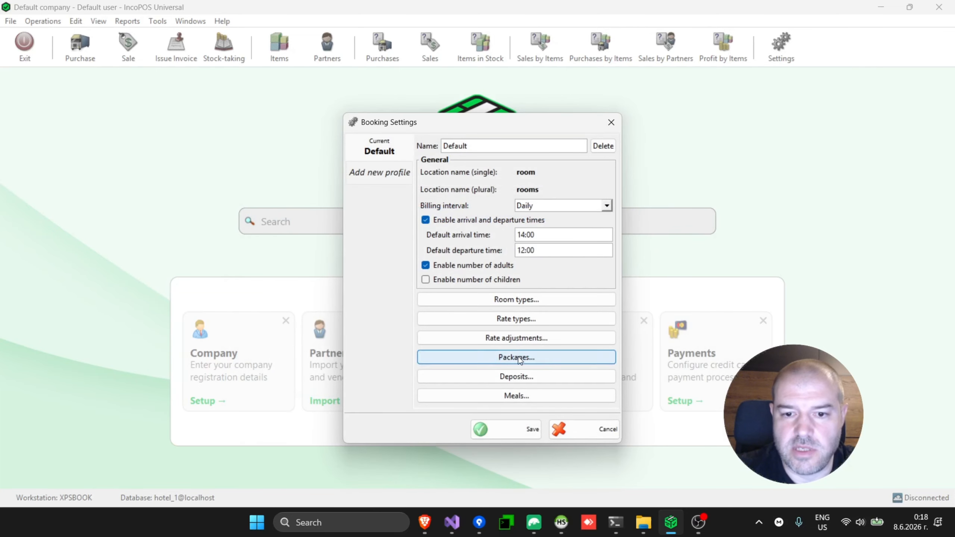
Step: In the deposit settings, create a non-inventory or service item named Deposit and assign it as the default deposit item
click(514, 379)
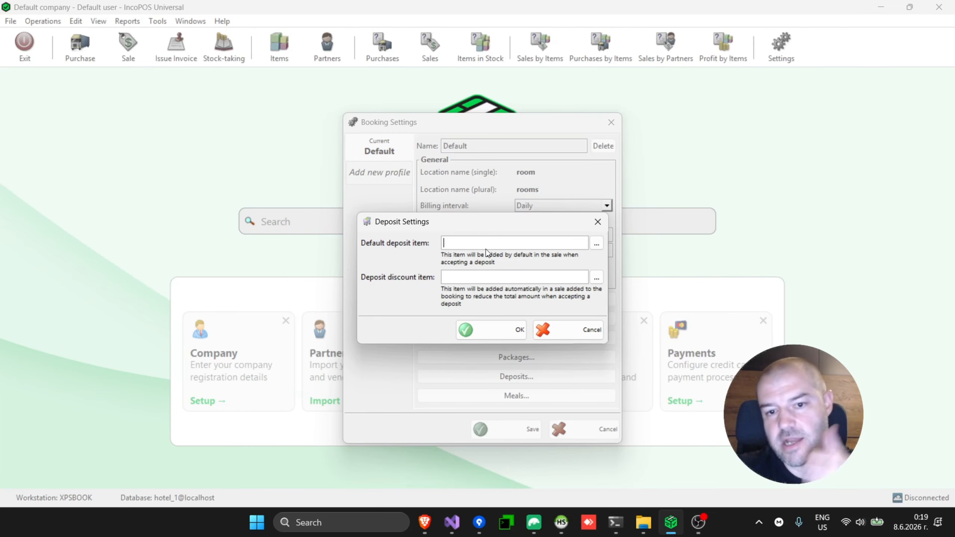
double_click(467, 244)
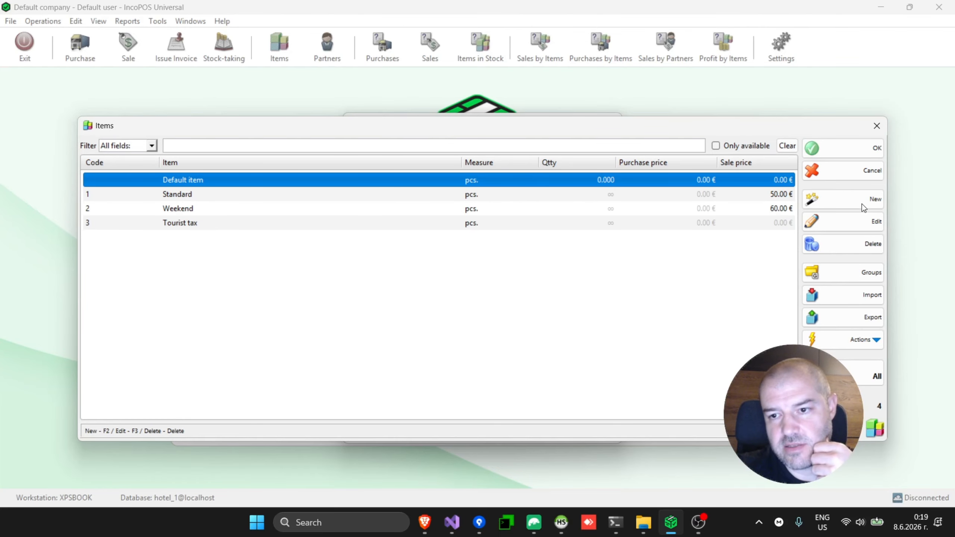
click(849, 201)
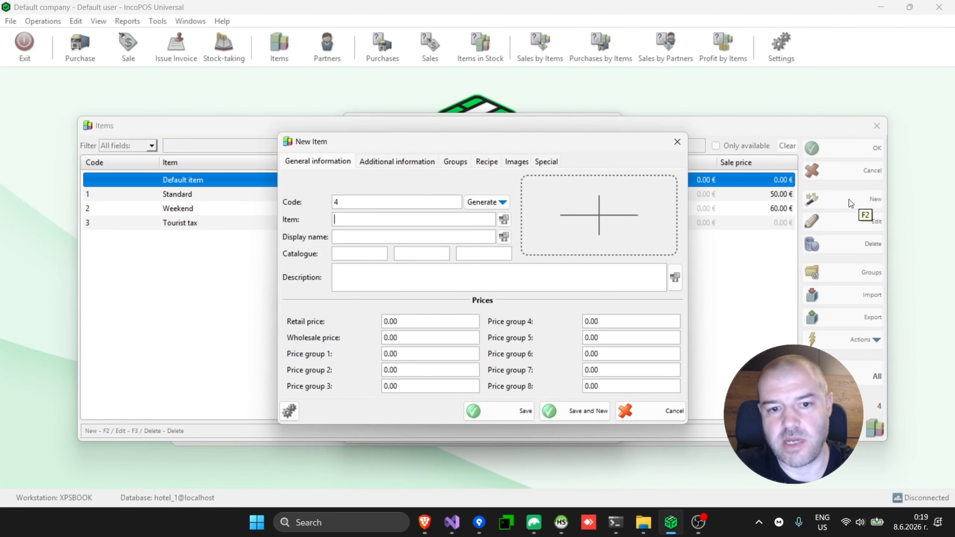
text(Deposit)
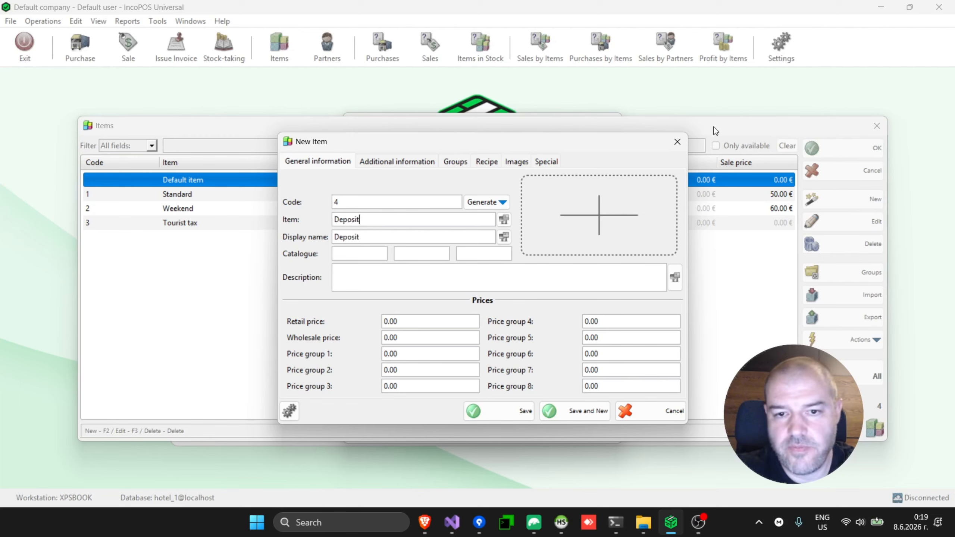
click(544, 163)
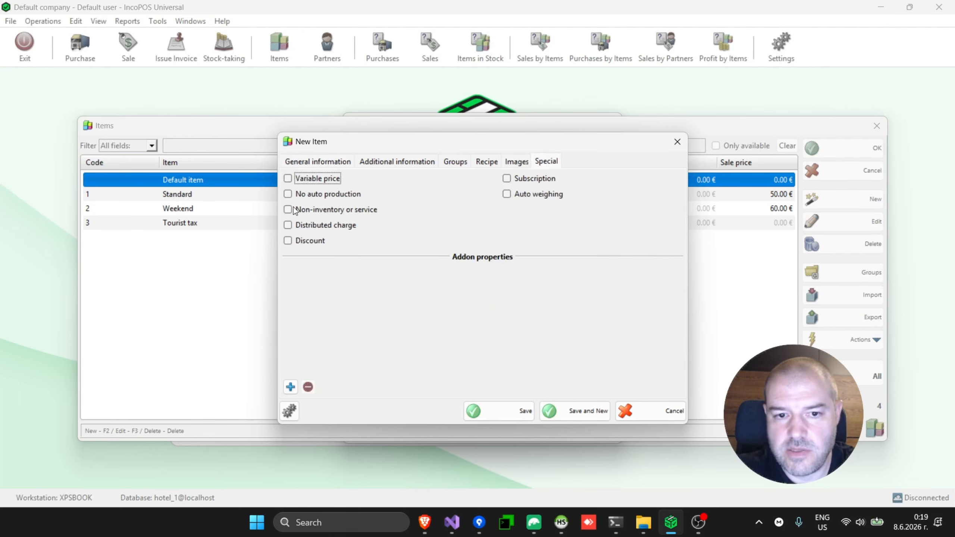
click(315, 214)
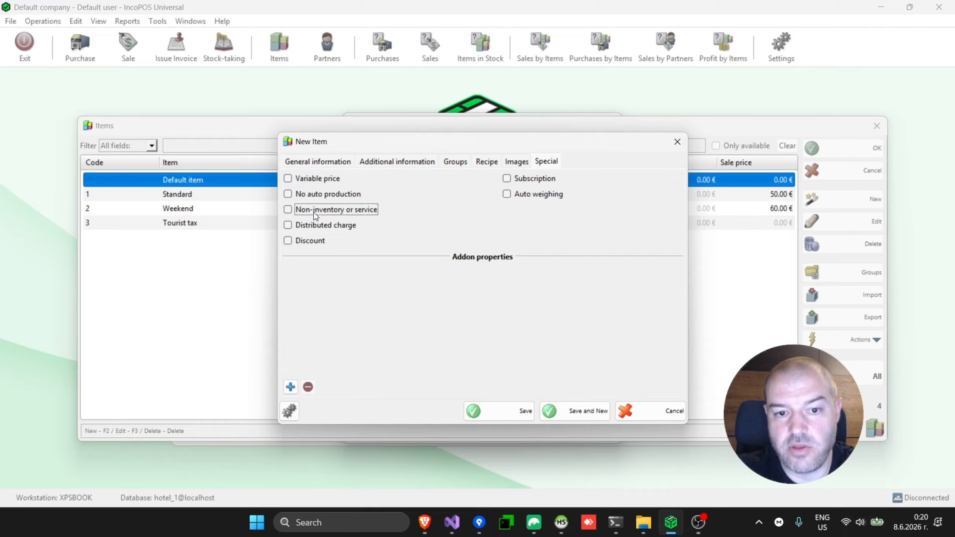
click(288, 211)
click(504, 412)
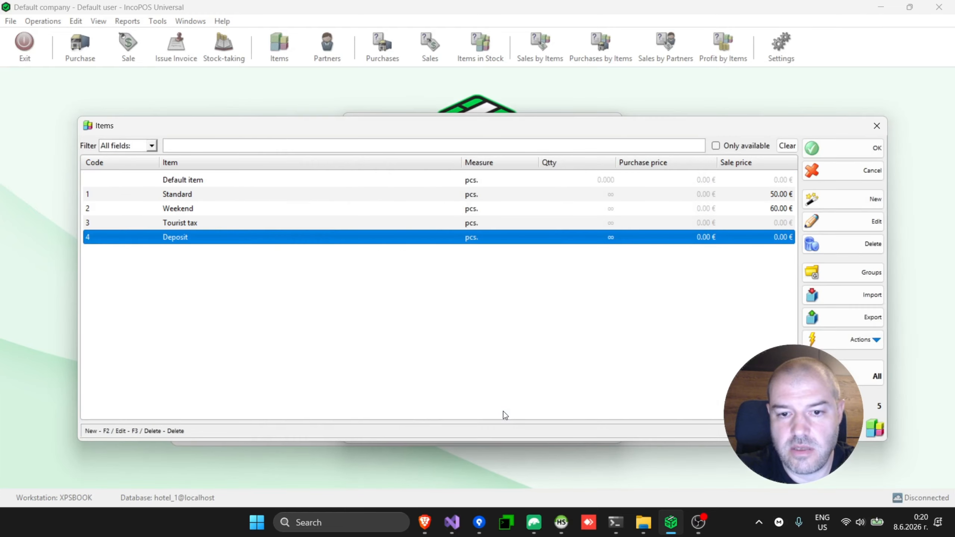
double_click(626, 236)
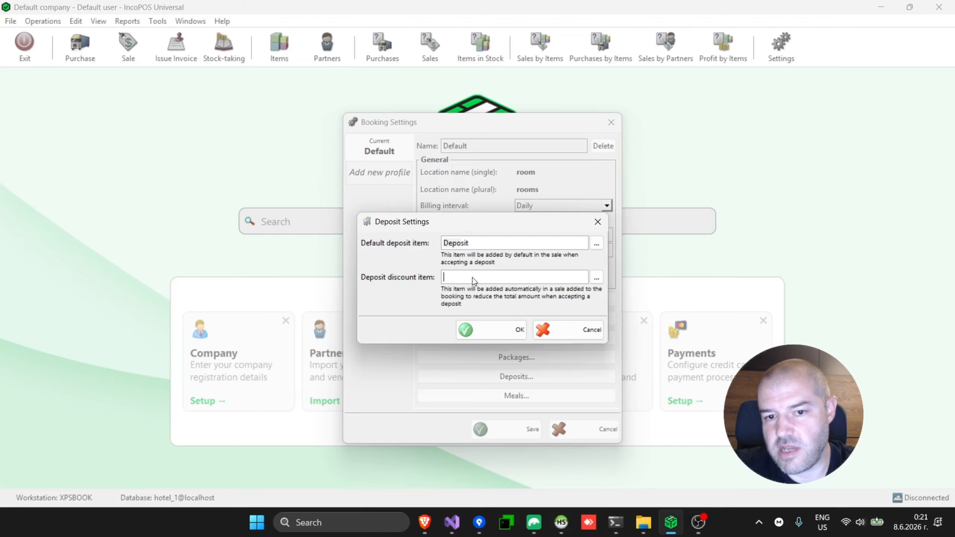
Step: Create a discount-type item named Deposit discount from the deposit discount item selection
double_click(472, 277)
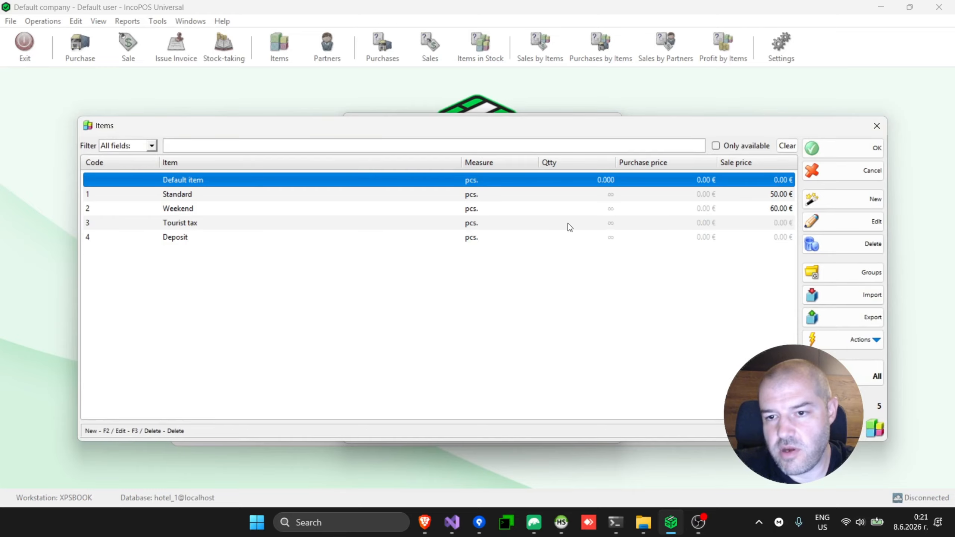
click(851, 205)
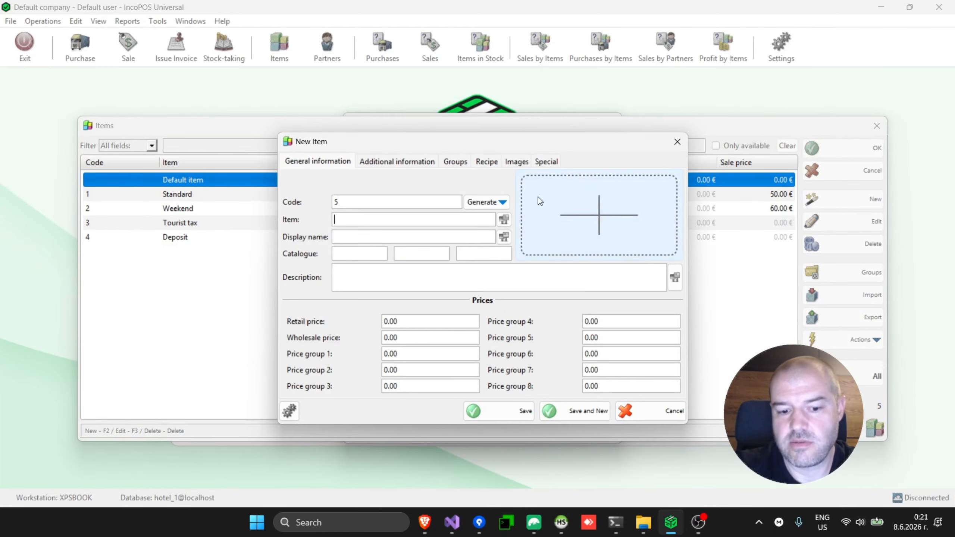
text(Deposi)
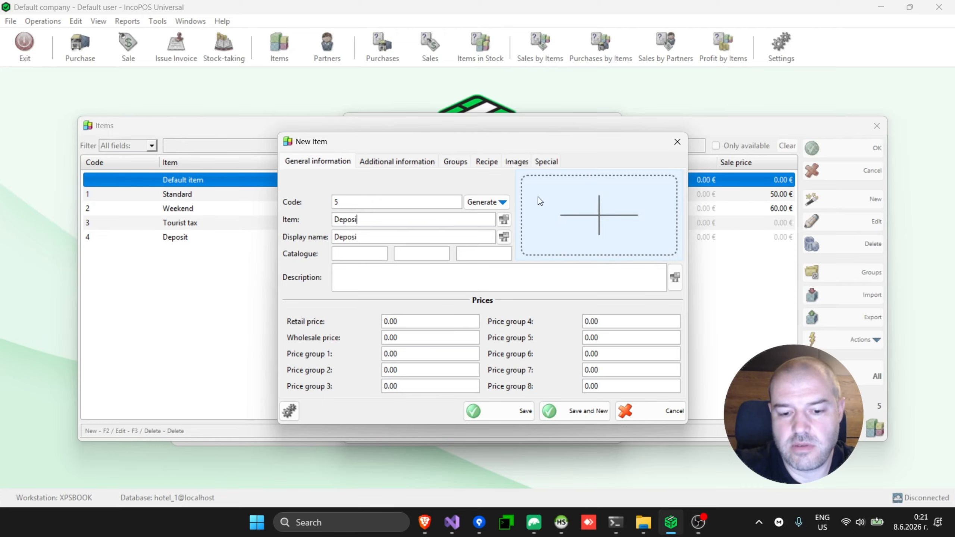
text(t )
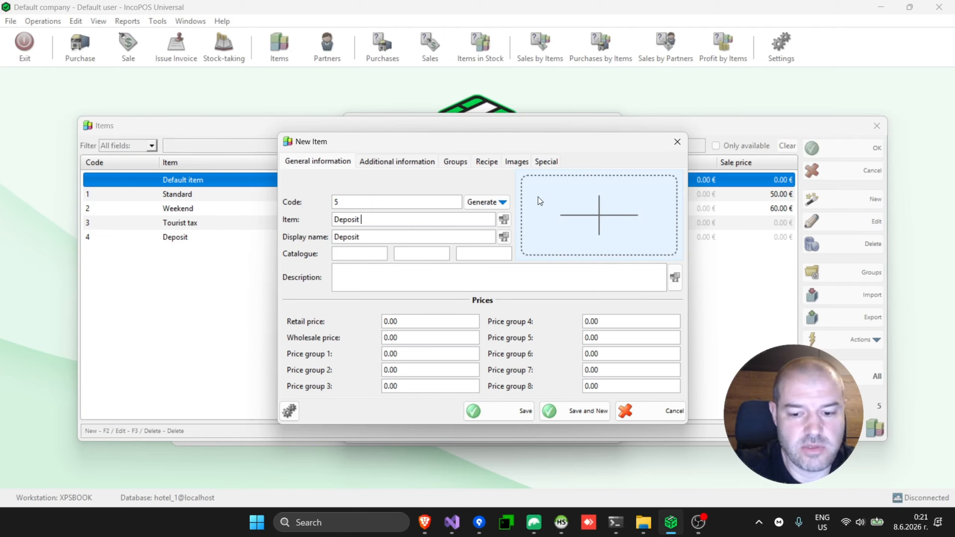
text(discount)
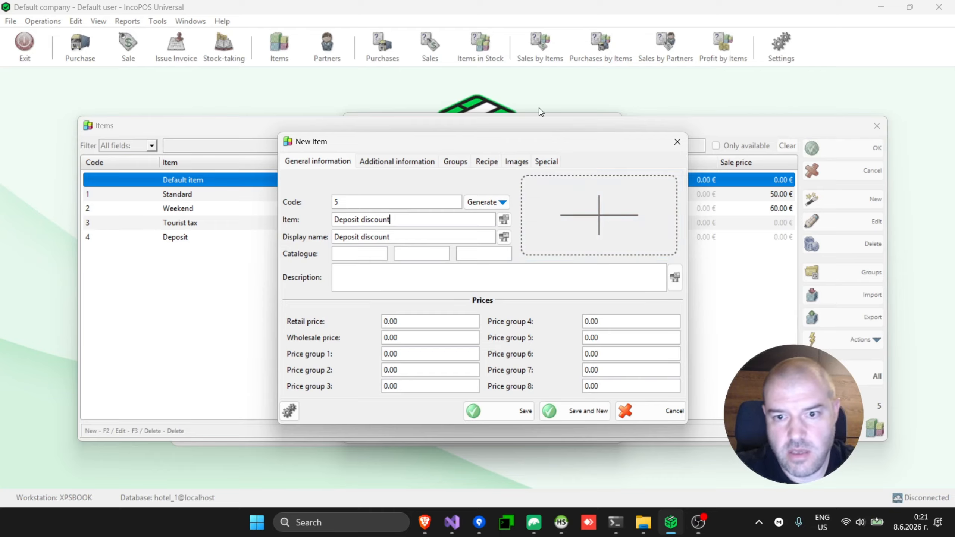
click(545, 162)
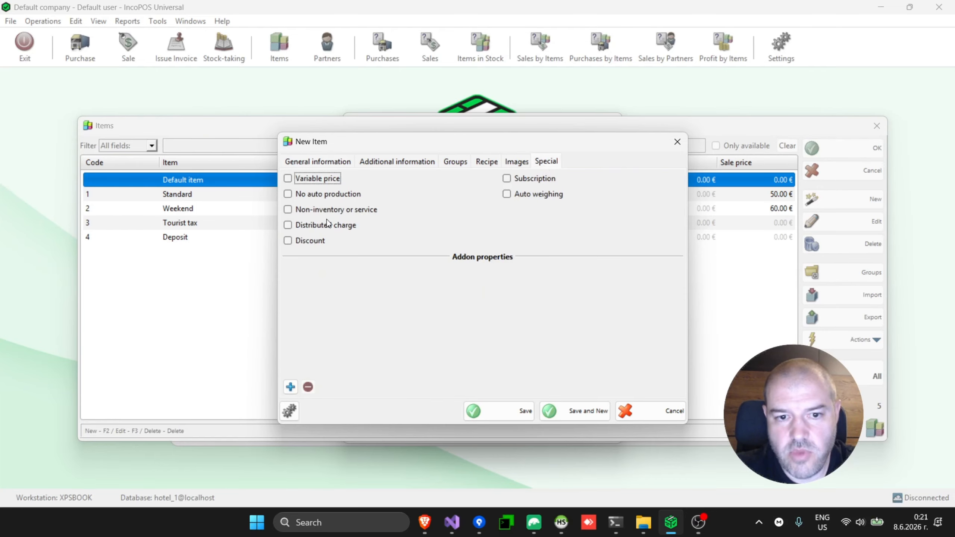
click(288, 240)
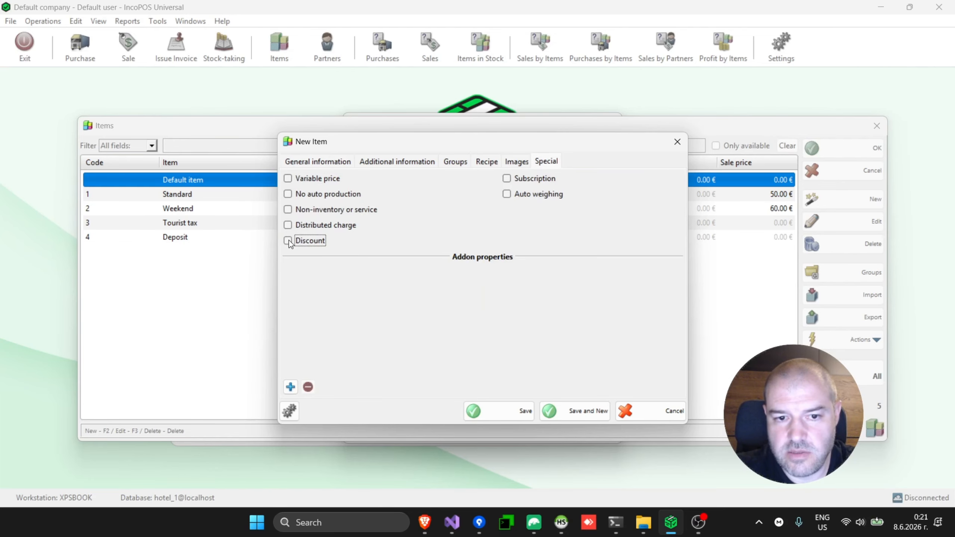
click(288, 240)
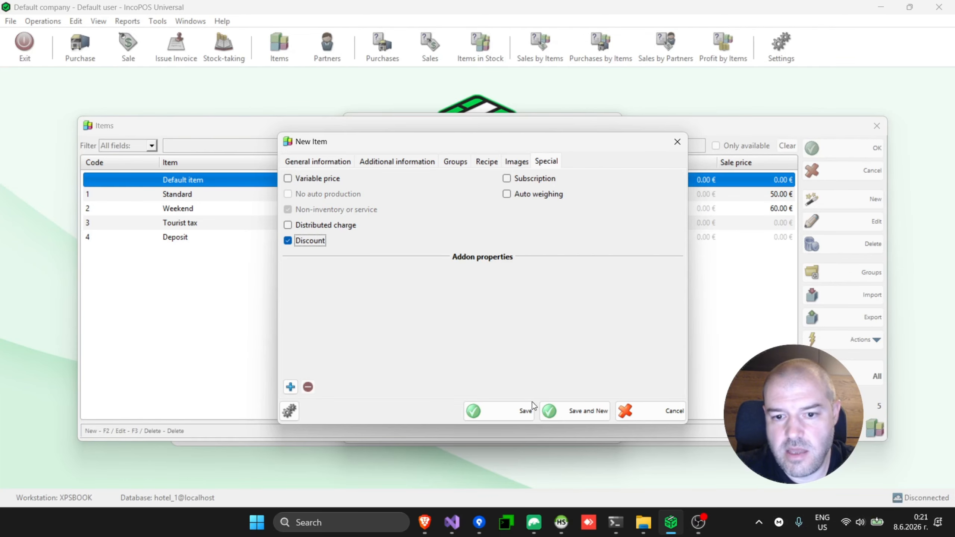
click(496, 415)
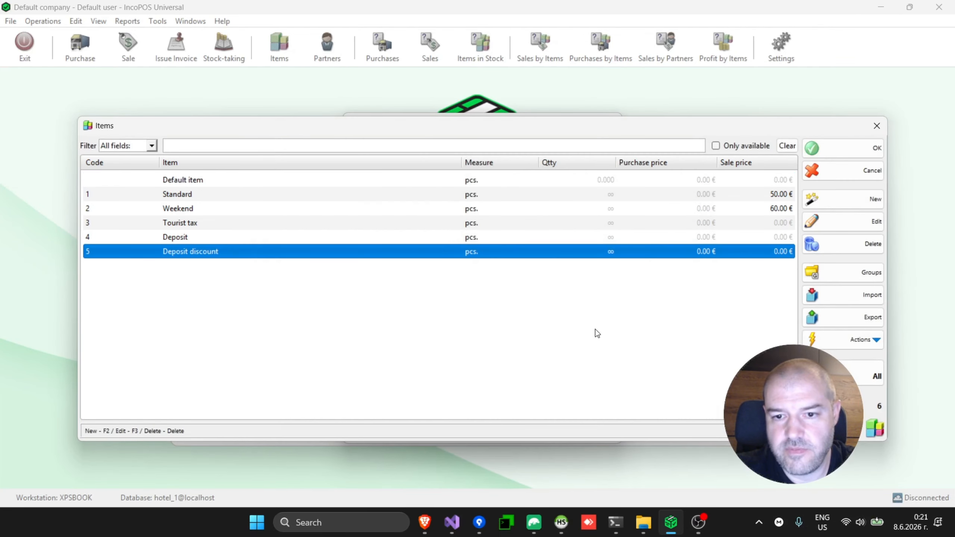
Step: Assign Deposit discount as the deposit discount item and confirm the deposit settings
double_click(640, 248)
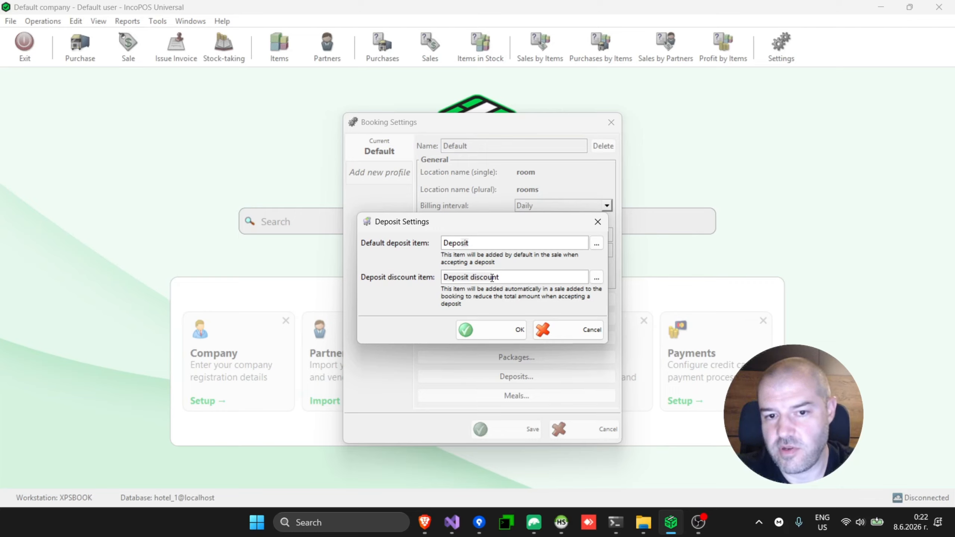
click(486, 247)
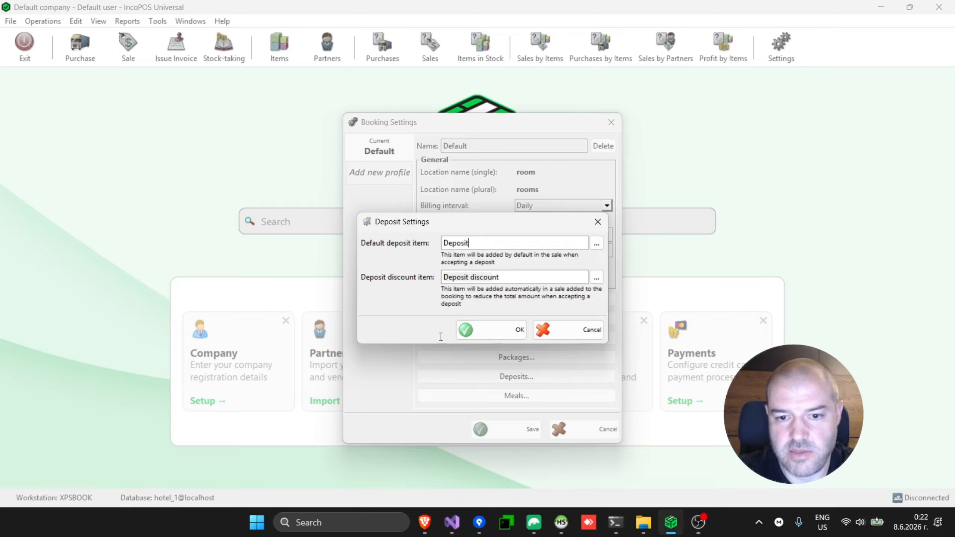
click(502, 325)
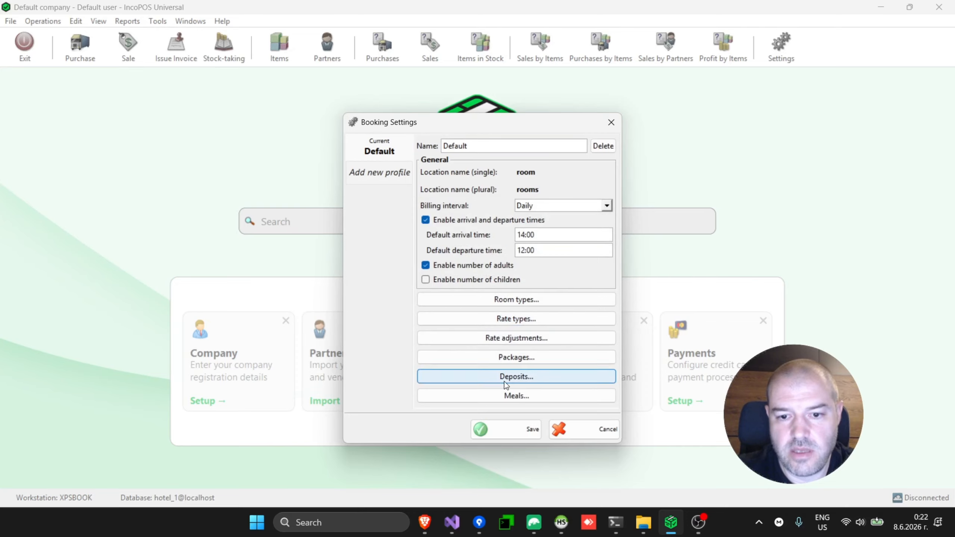
Step: Review the meal settings and the items selectable for breakfast, leaving all meal items unassigned
click(530, 398)
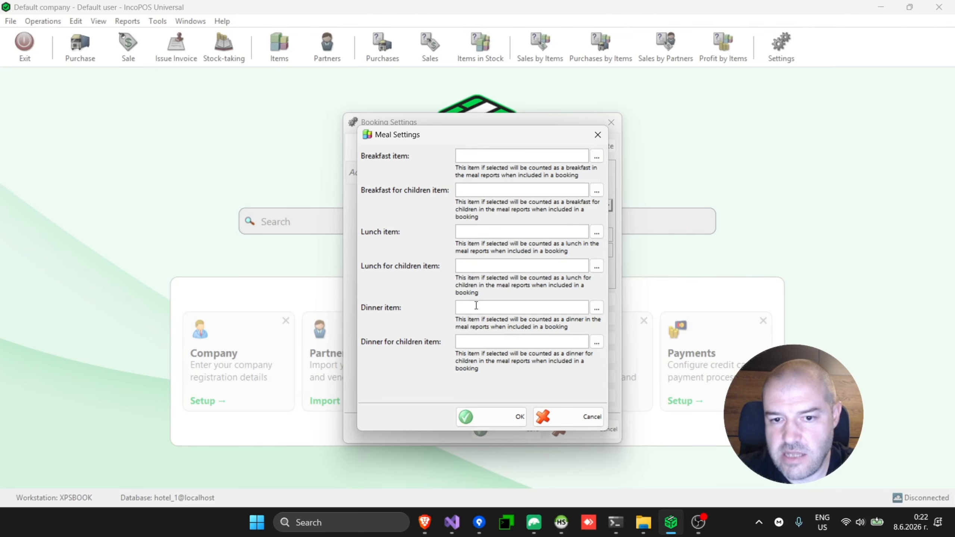
double_click(481, 154)
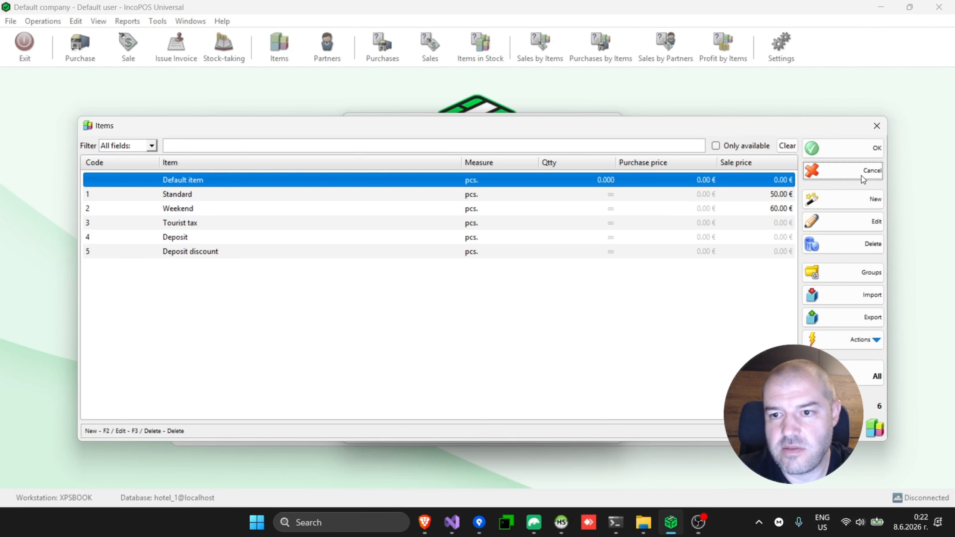
click(833, 172)
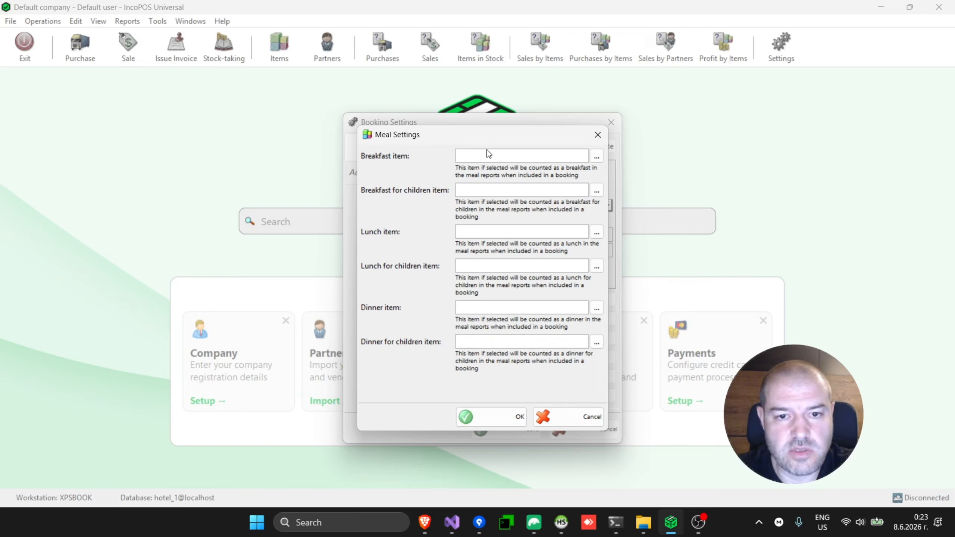
click(500, 419)
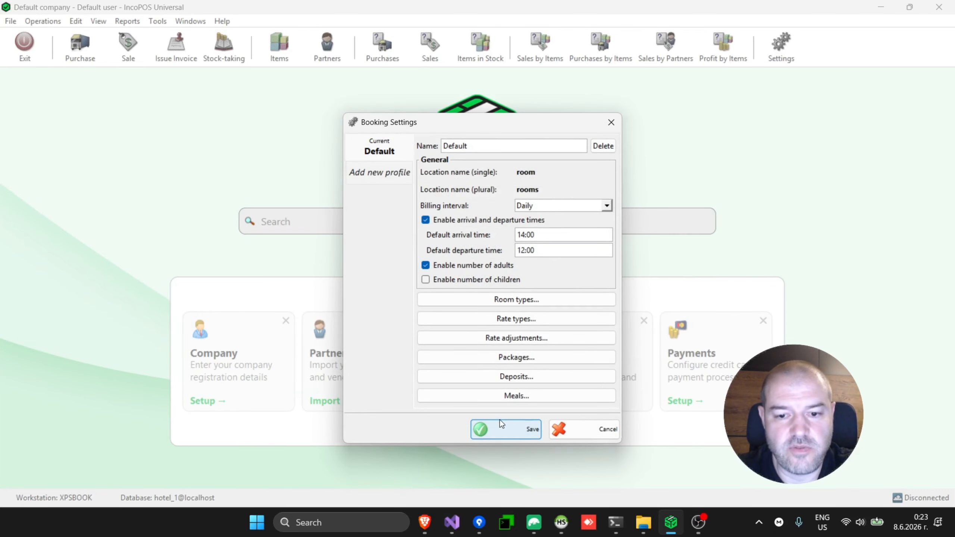
Step: Examine the quantity multiplier and item application options of a new package, discarding it and closing the package list
click(527, 359)
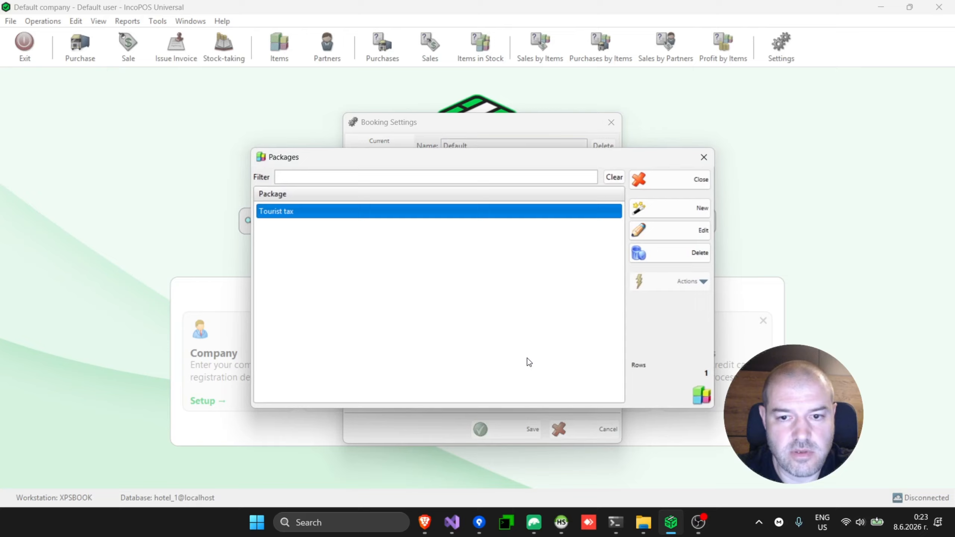
click(683, 218)
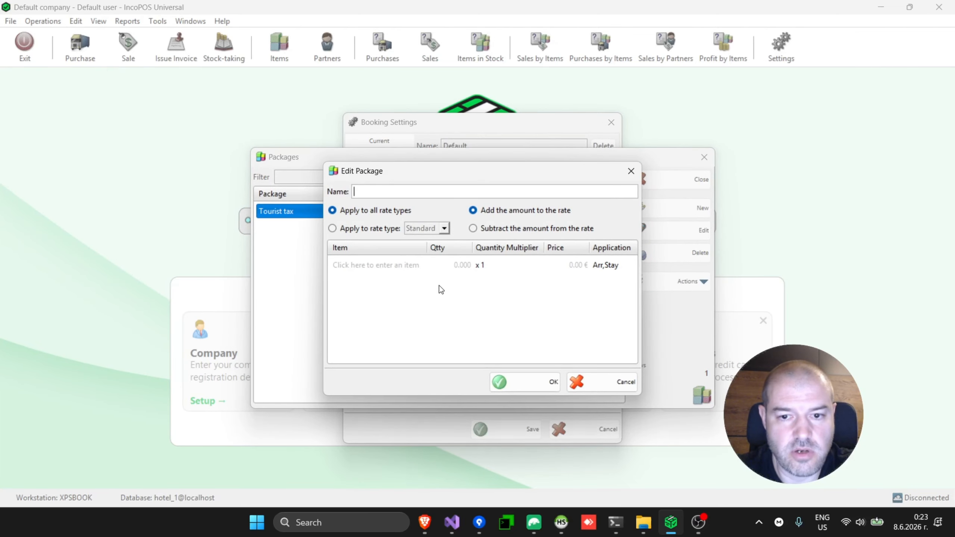
click(493, 263)
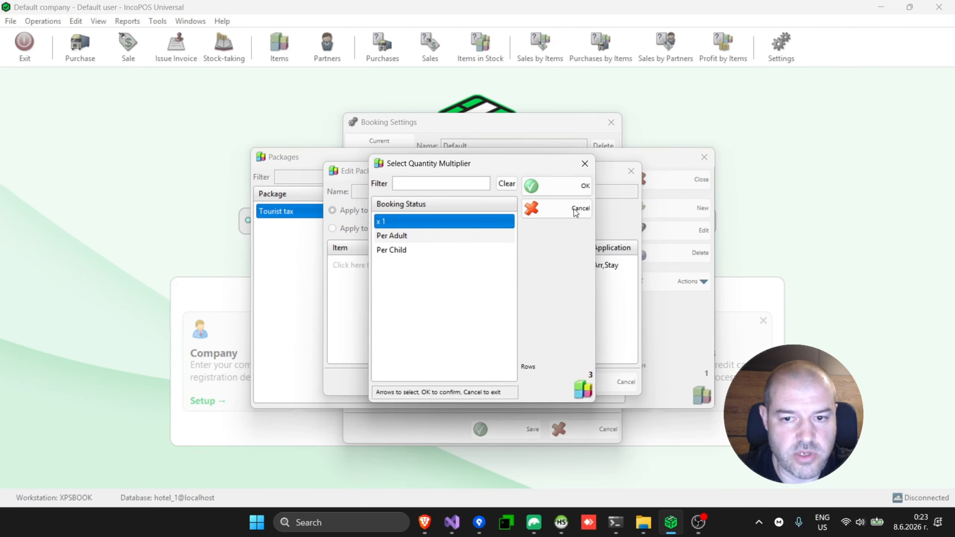
click(563, 210)
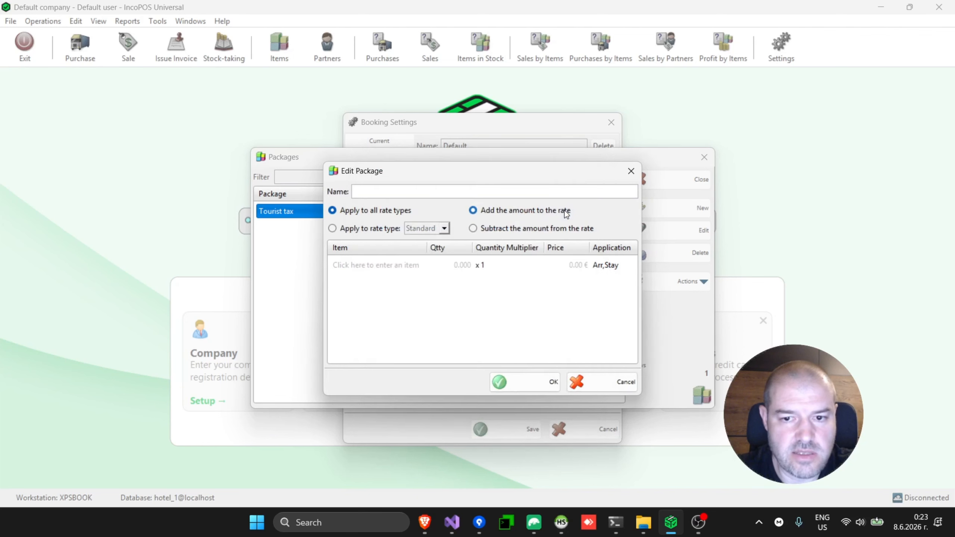
click(609, 266)
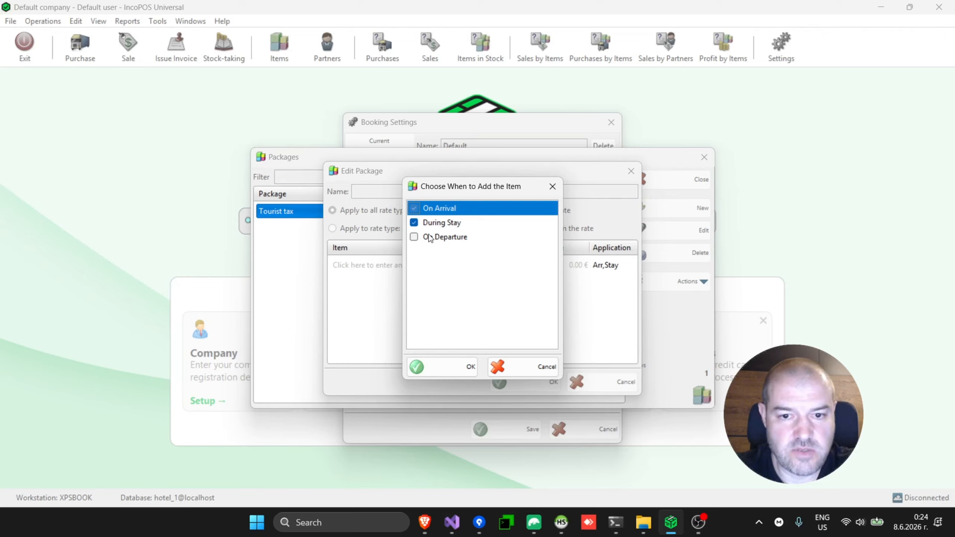
click(521, 370)
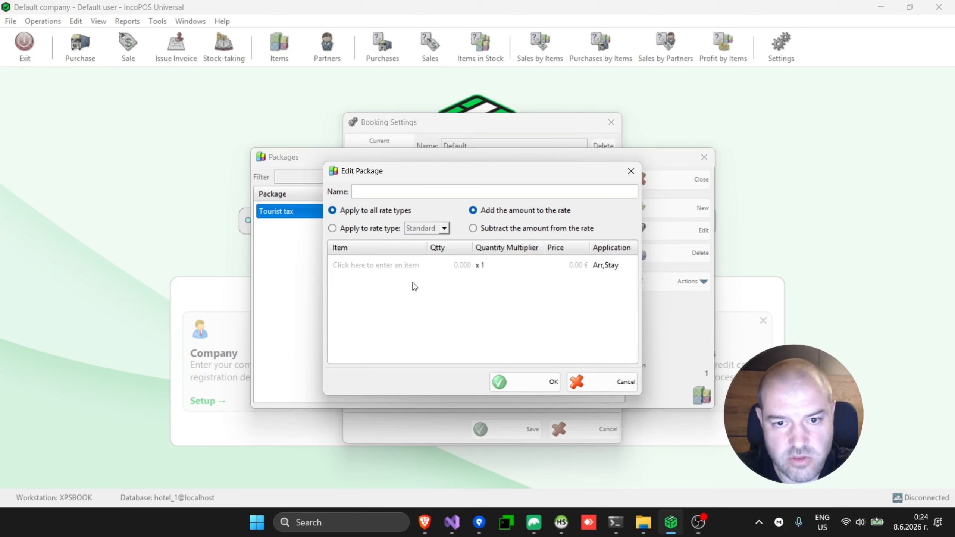
click(622, 391)
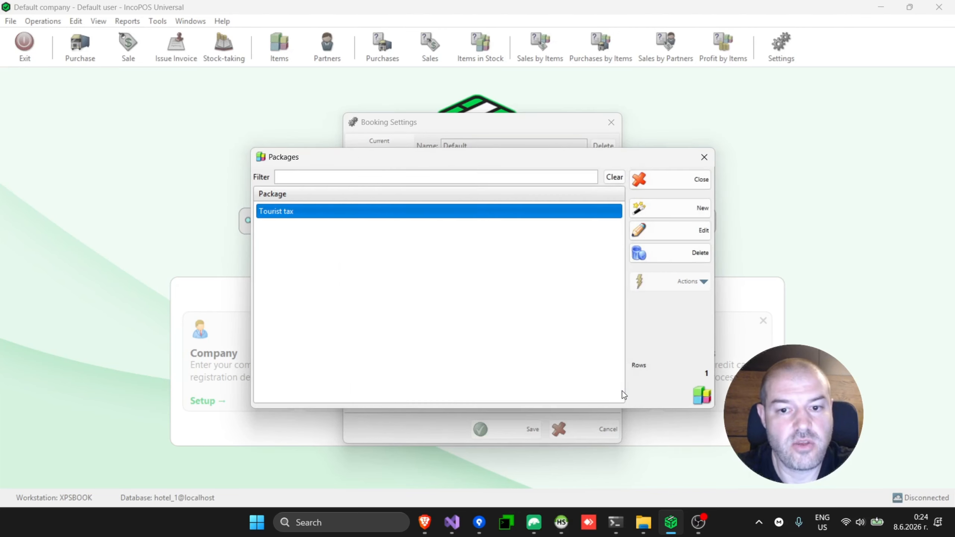
click(700, 186)
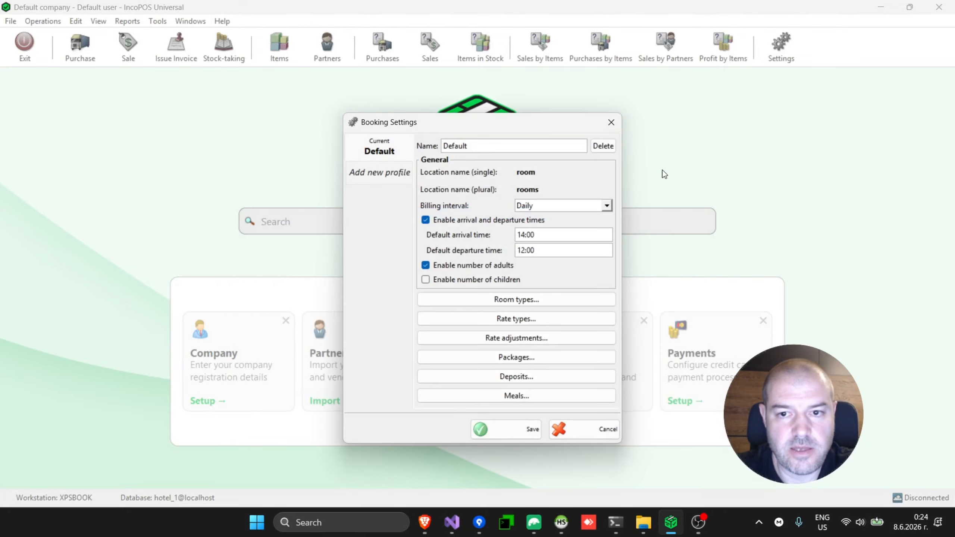
Step: Save the booking settings, and start a booking for room DBL-3 from June 8 to June 9, 2026 in the Booking Sheet
click(514, 437)
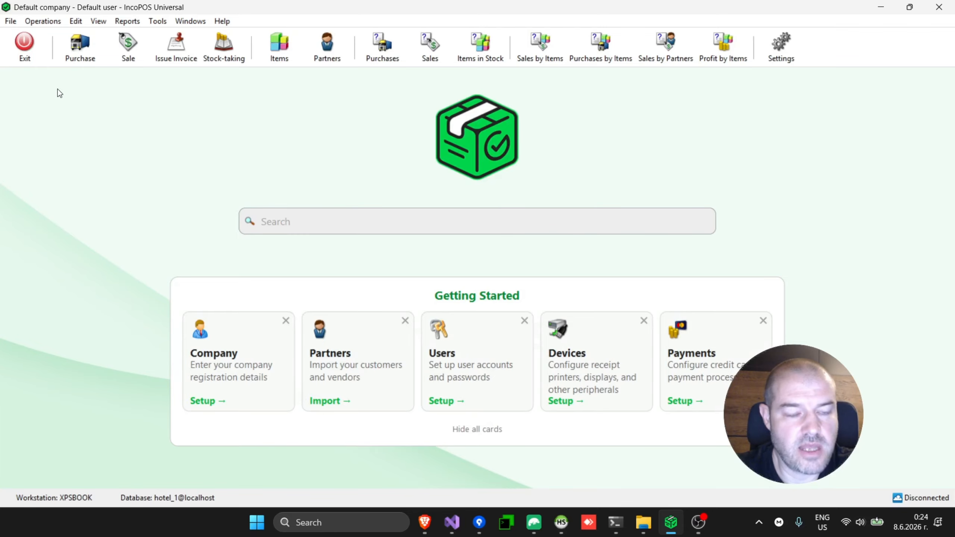
click(41, 21)
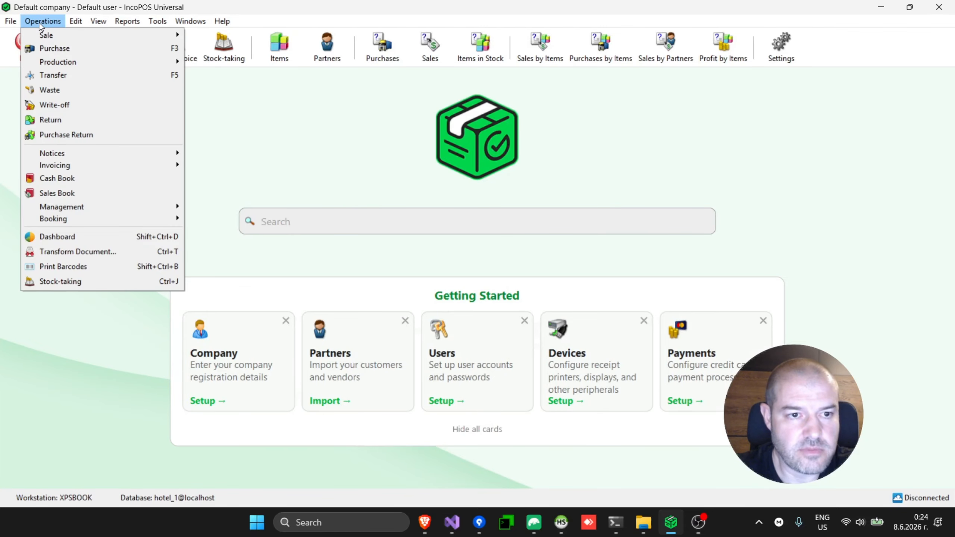
mouse_move(91, 219)
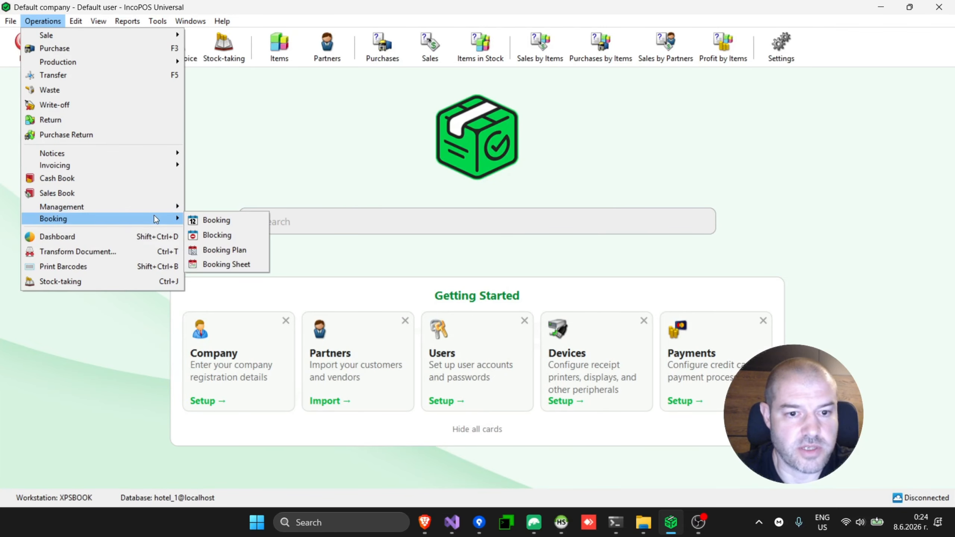
click(248, 265)
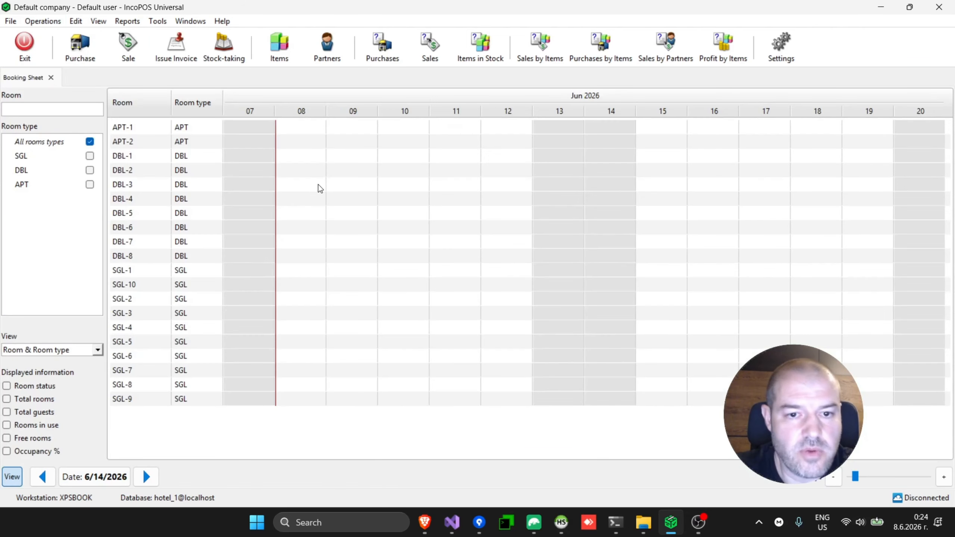
drag(308, 185, 358, 188)
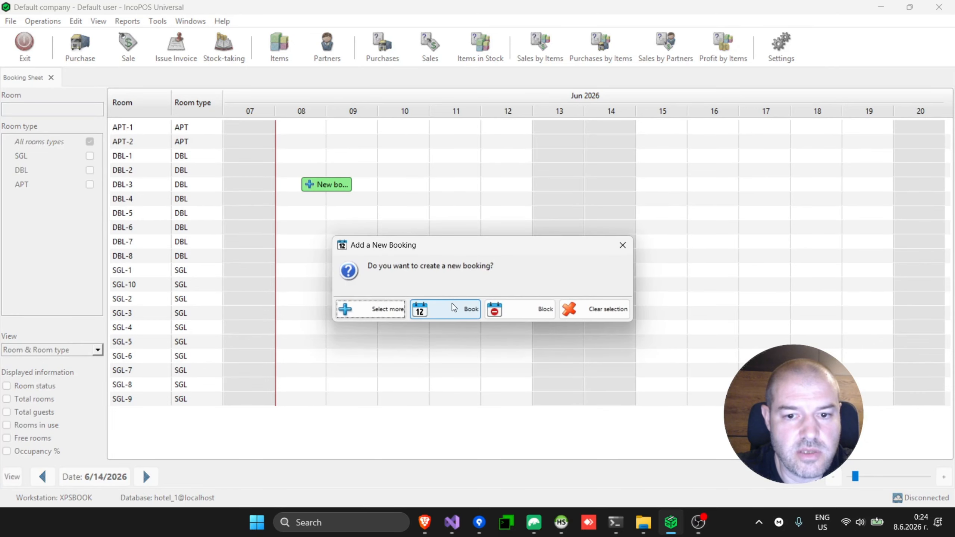
click(462, 313)
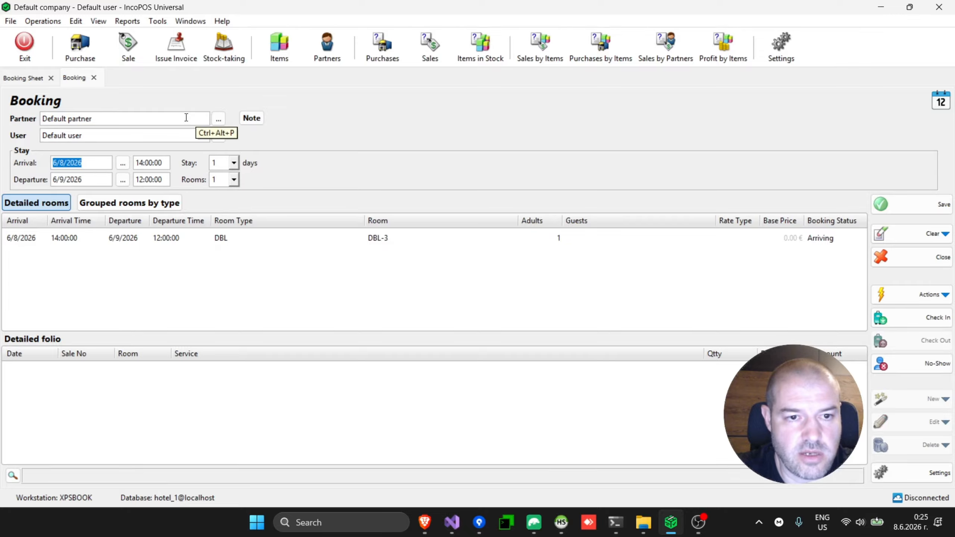
Step: Create a company partner named Test partner from the booking's partner selection and save it
click(219, 119)
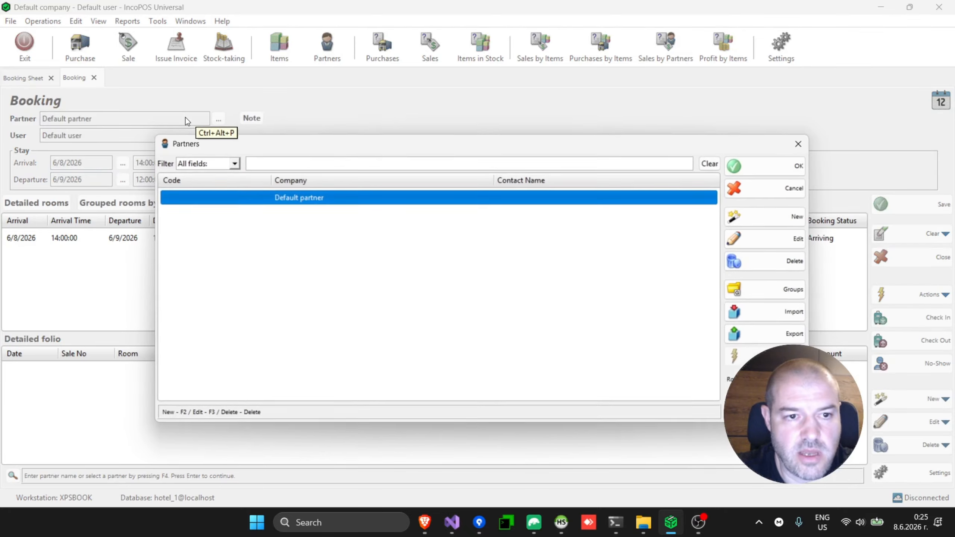
click(761, 219)
text(T)
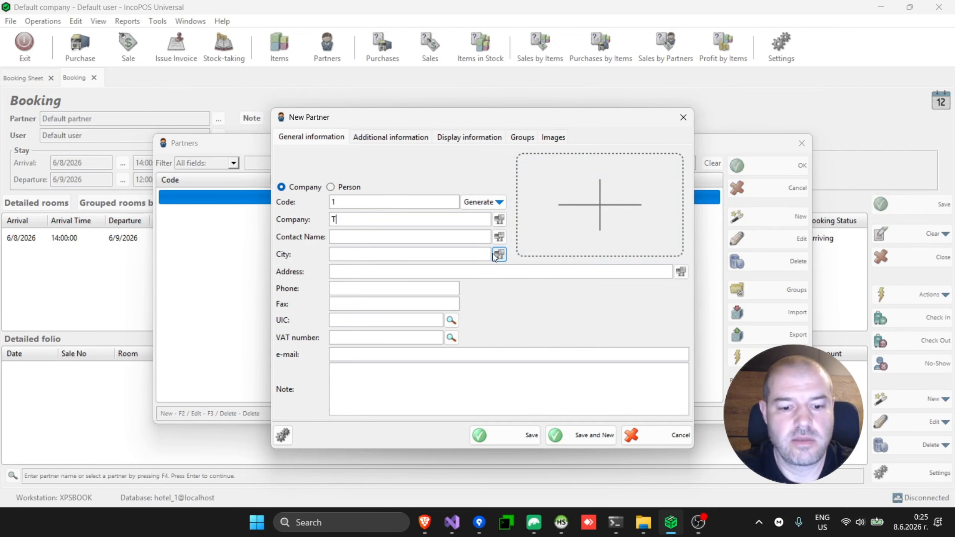
text(et)
key(BackSpace)
key(BackSpace)
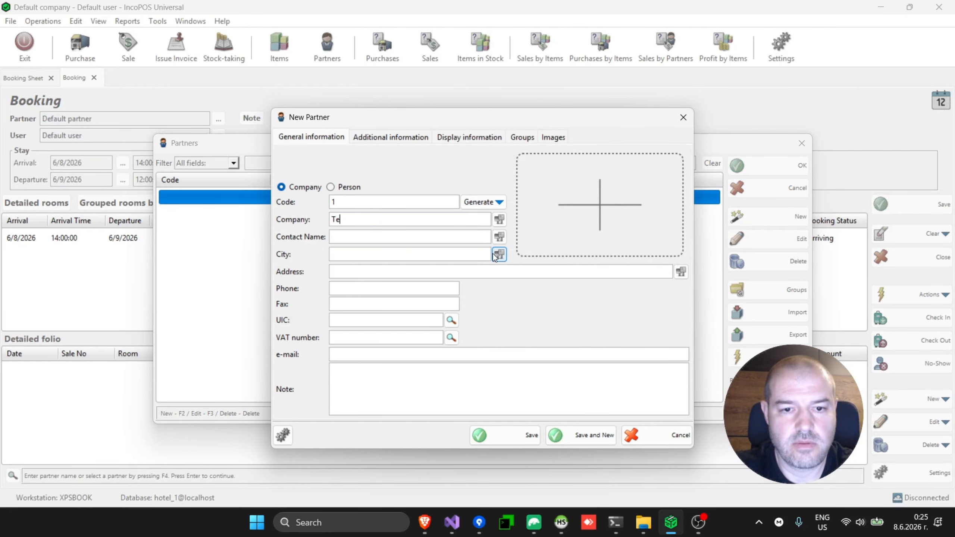
text(st partner)
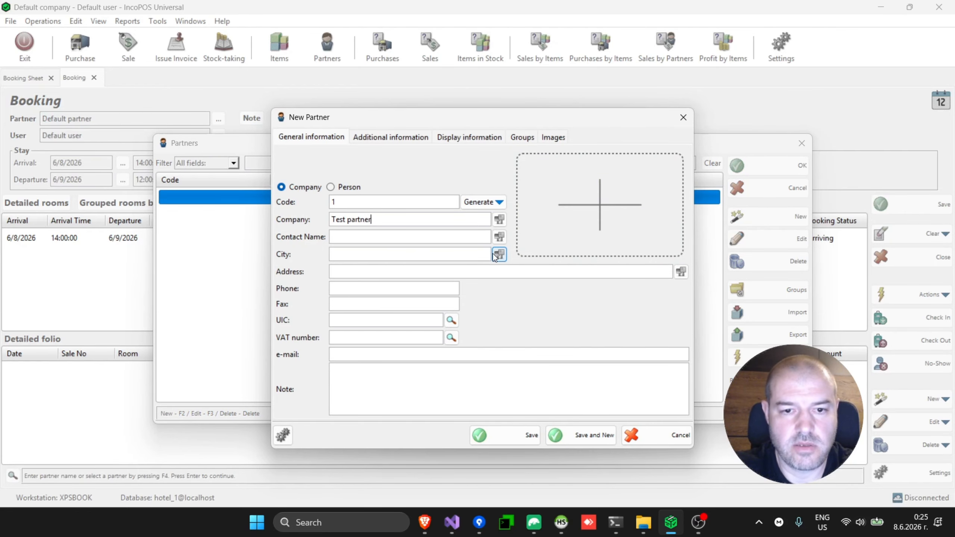
click(518, 436)
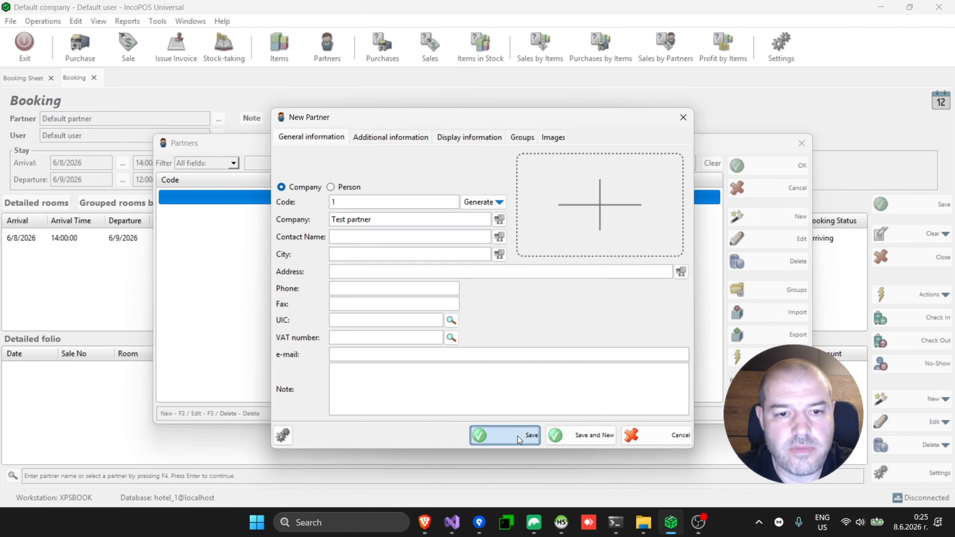
Step: Assign Test partner to the booking and set its DBL-3 room to 2 adults with the Standard rate type
double_click(463, 212)
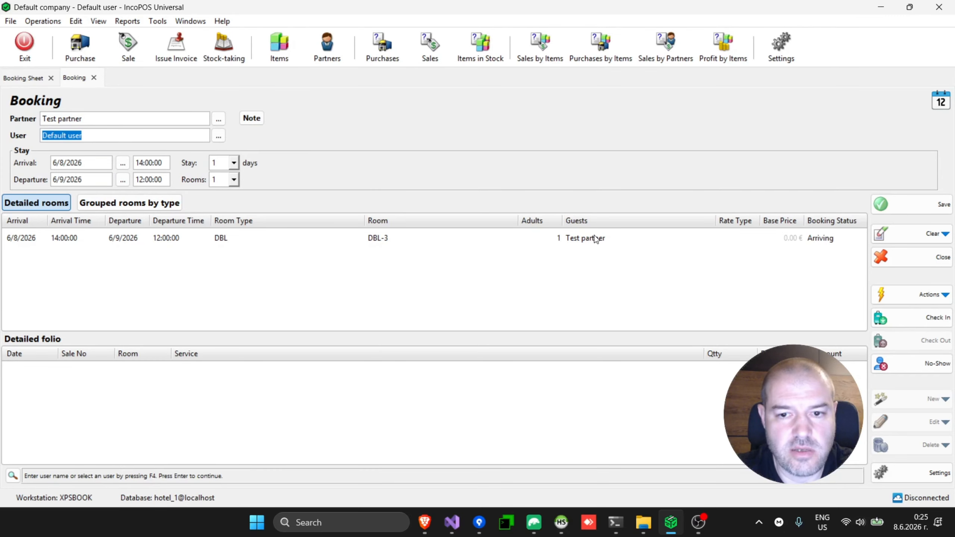
click(544, 238)
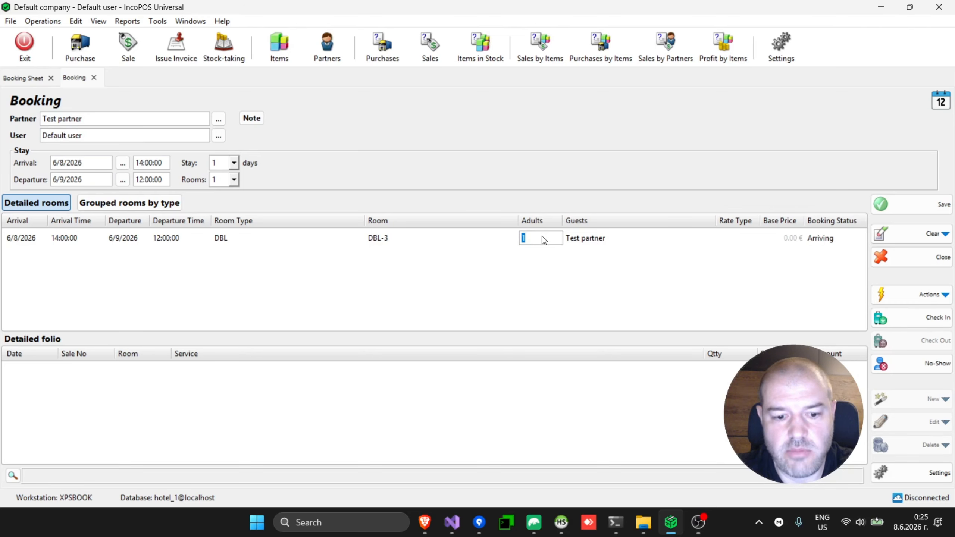
text(2)
key(Tab)
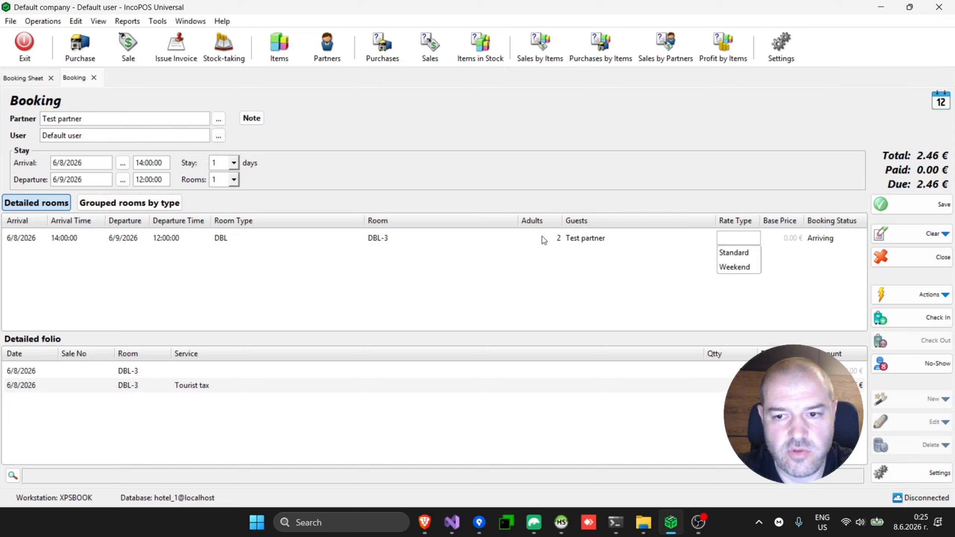
key(Down)
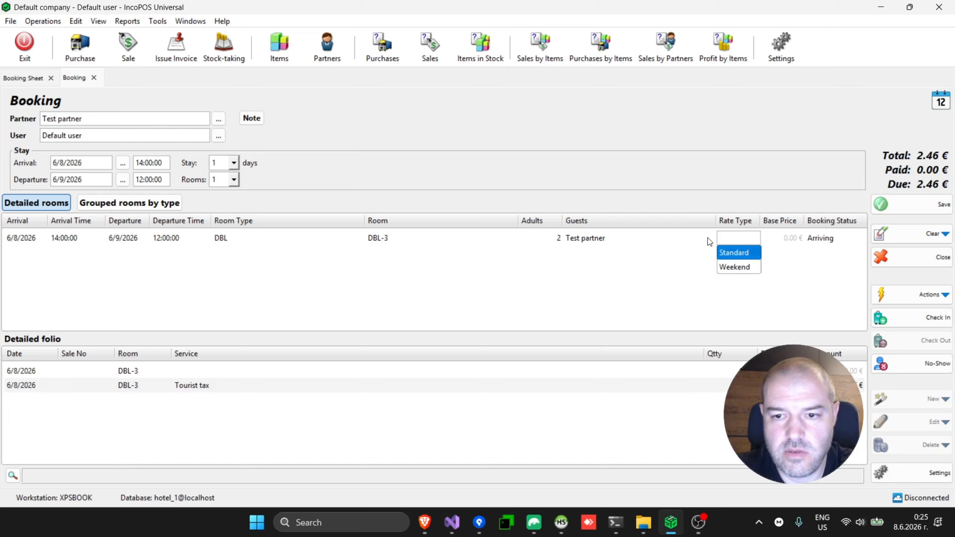
key(Return)
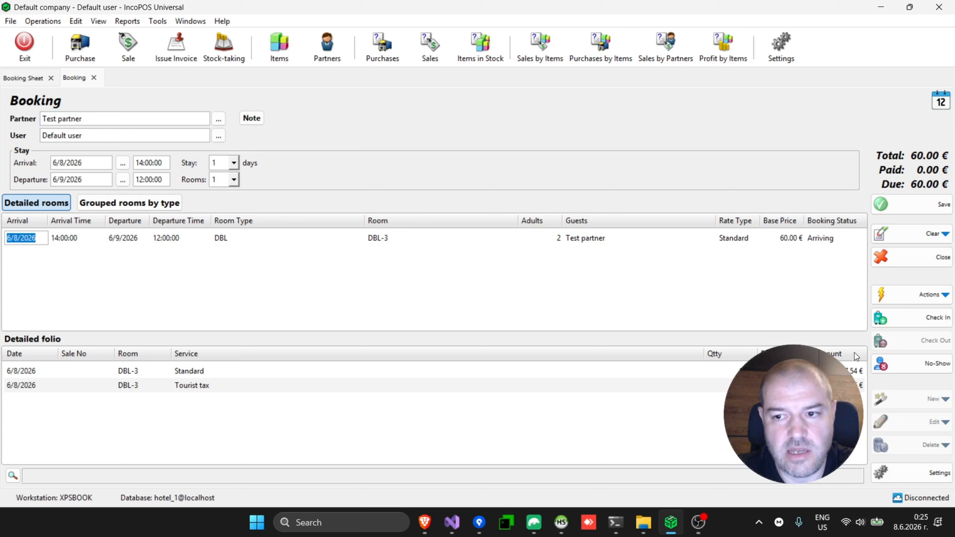
Step: Save the new booking, preview its printed booking confirmation and close the preview
click(896, 206)
click(485, 312)
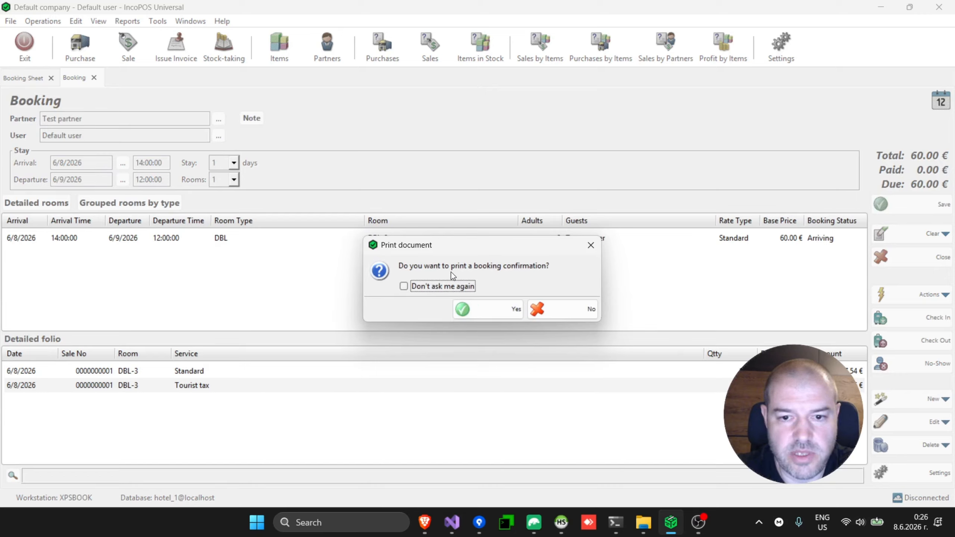
click(490, 312)
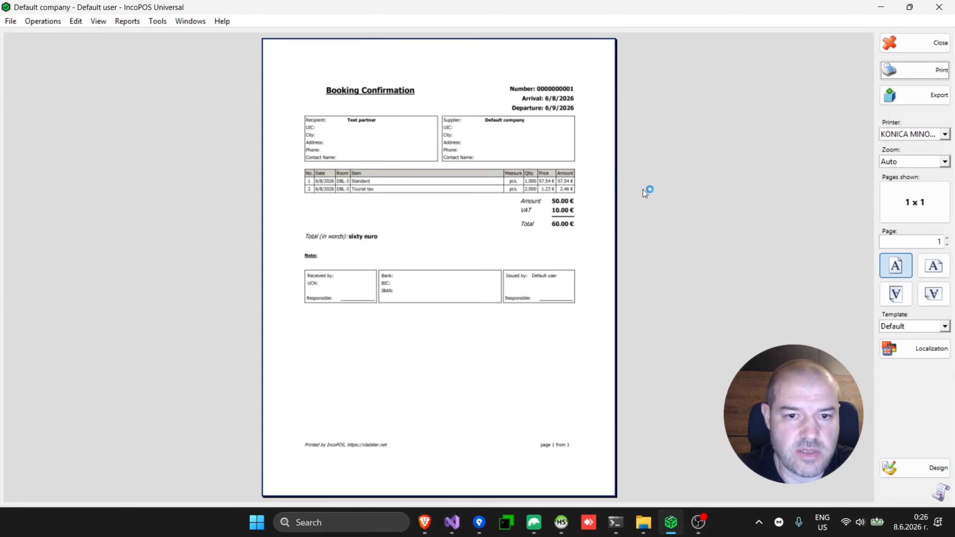
click(924, 40)
Step: Extend the Test partner booking's departure by one day, and move the entire booking one day later to room DBL-4
click(340, 185)
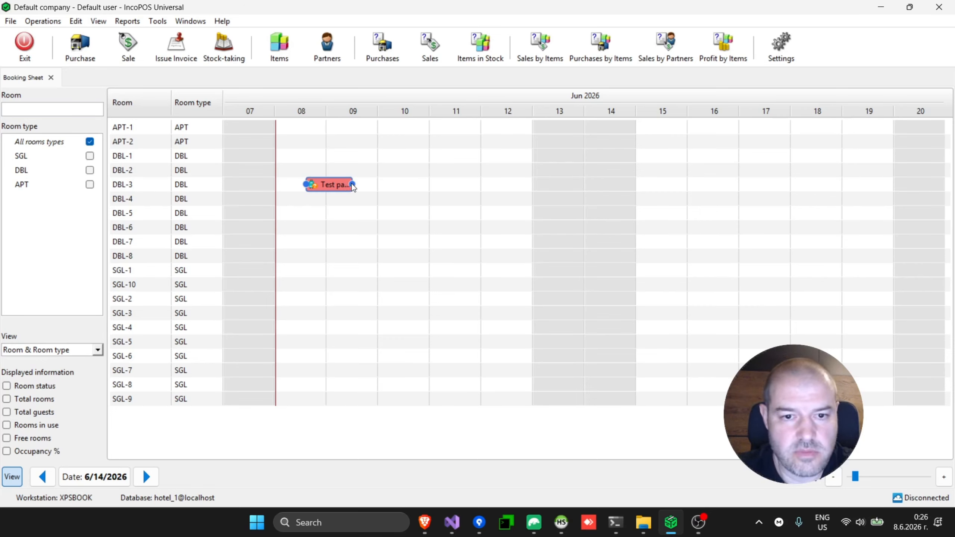
drag(353, 184, 394, 190)
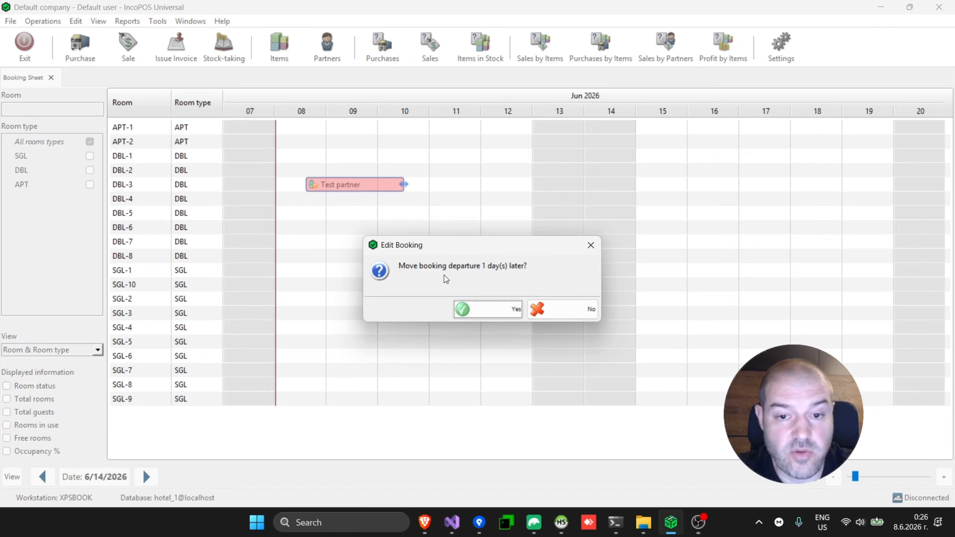
click(490, 309)
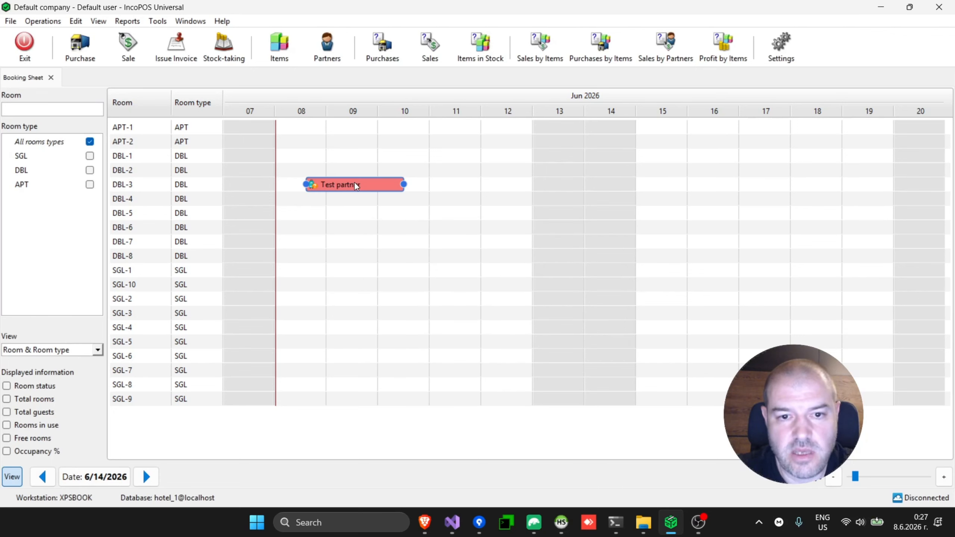
mouse_move(356, 187)
drag(356, 187, 391, 199)
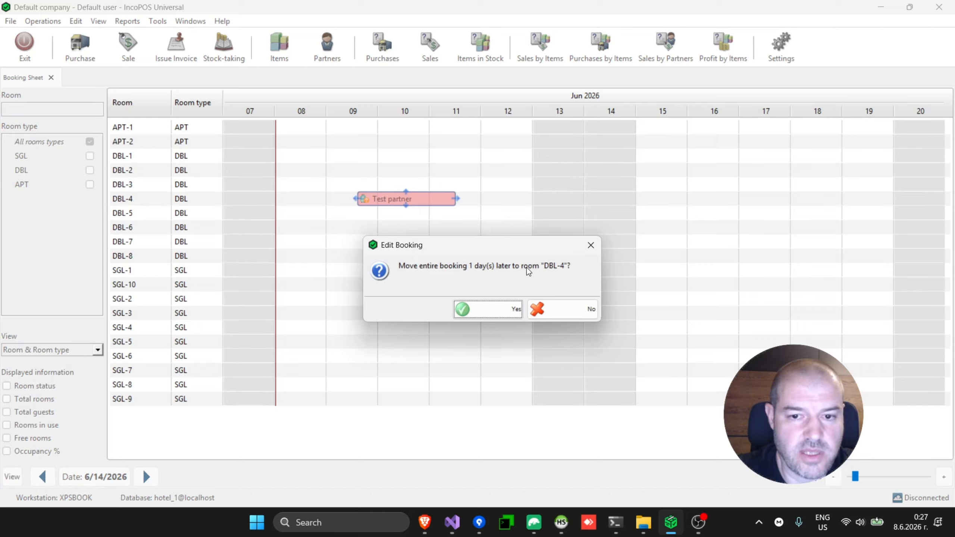
click(502, 312)
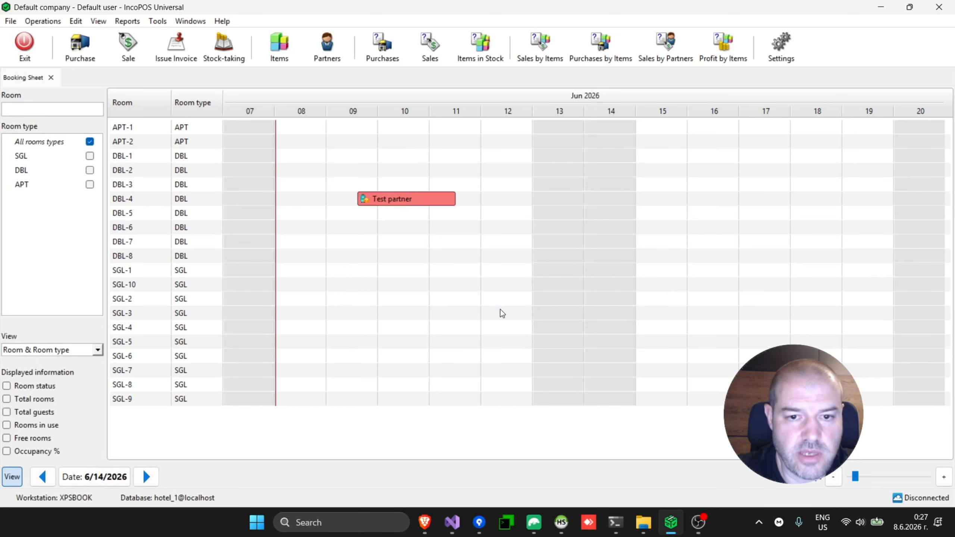
Step: Check in room DBL-4 for Test partner, previewing the booking registration card and closing the preview
click(416, 200)
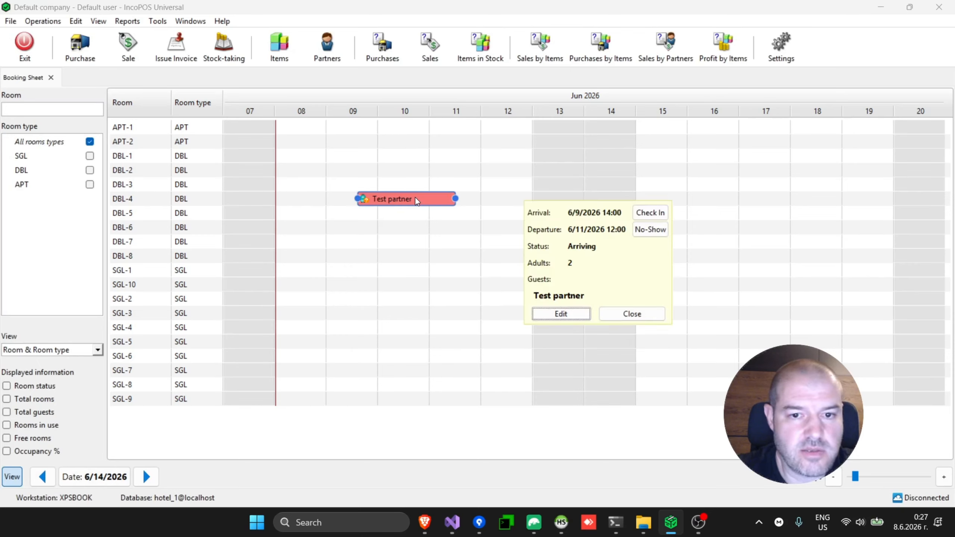
click(654, 219)
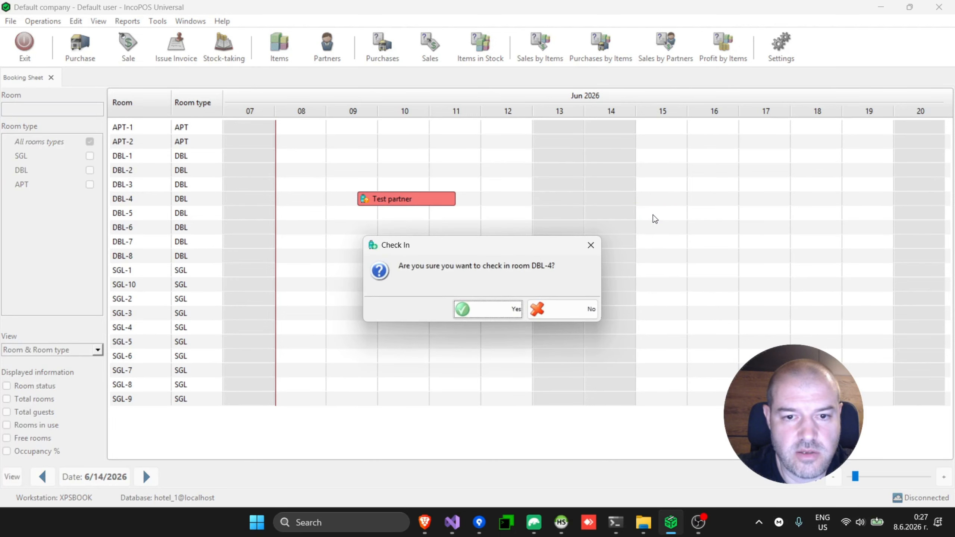
click(494, 314)
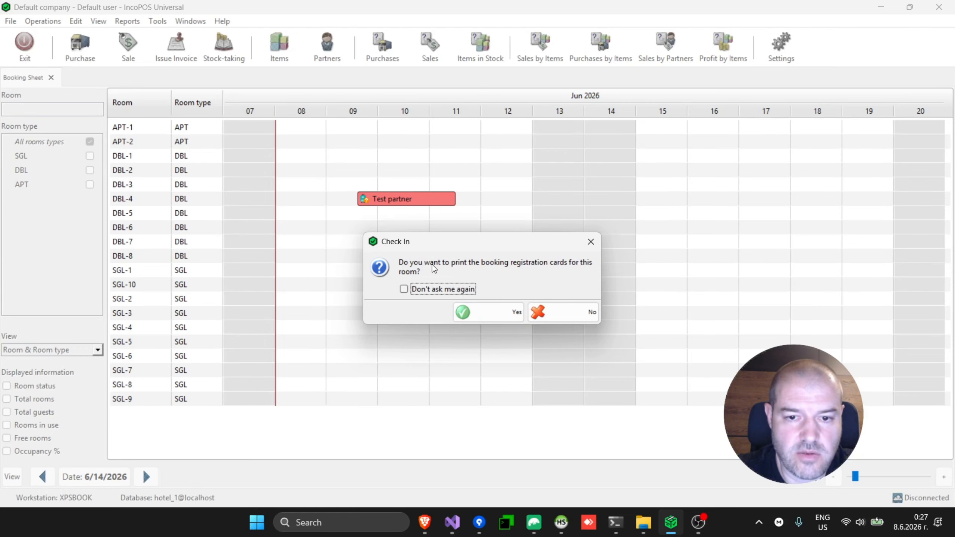
click(505, 316)
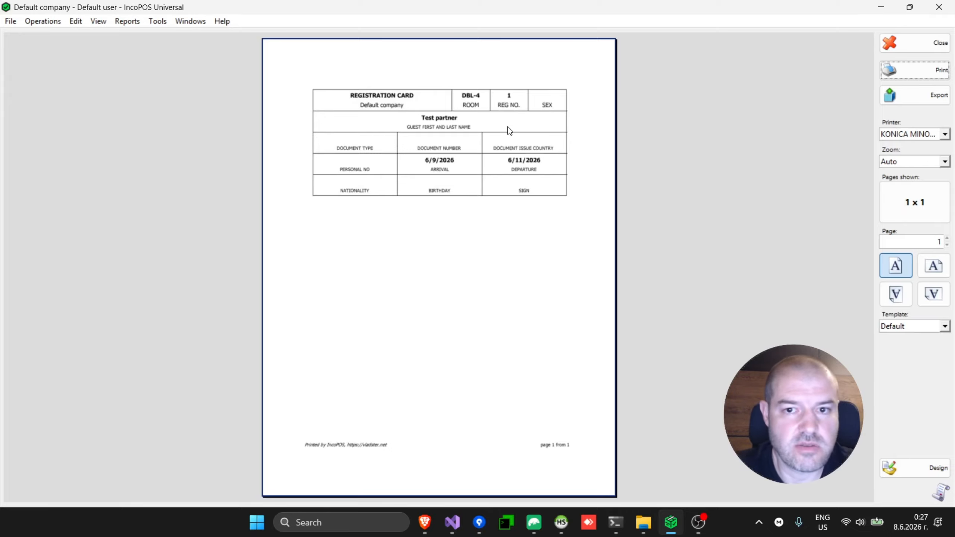
click(924, 42)
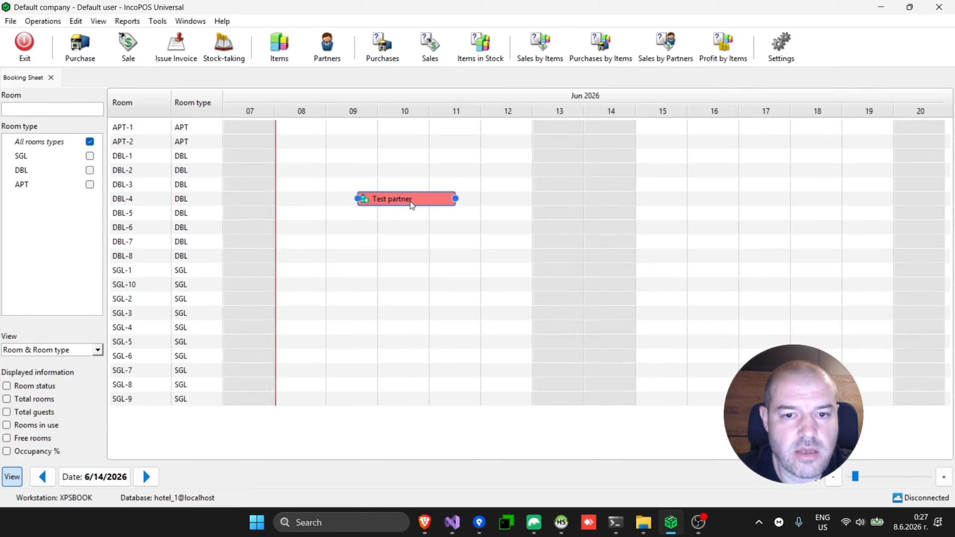
Step: Open the checked-in DBL-4 booking for editing and start a new deposit for it, checking the booking's total due
mouse_move(412, 205)
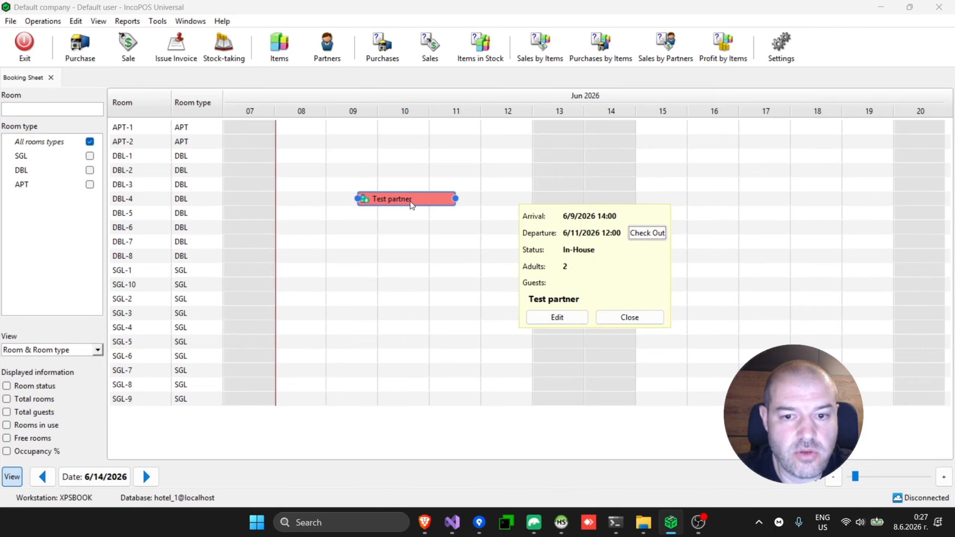
click(566, 320)
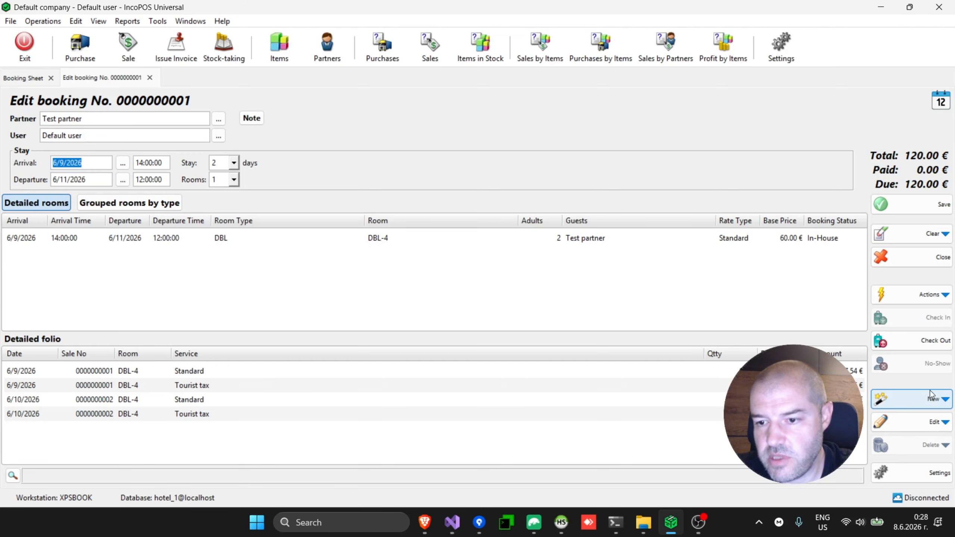
click(931, 404)
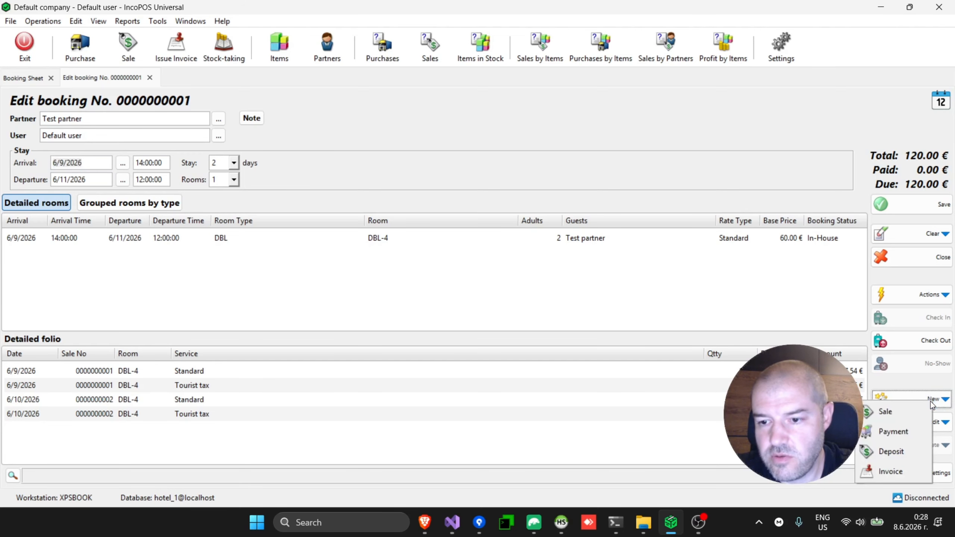
click(902, 451)
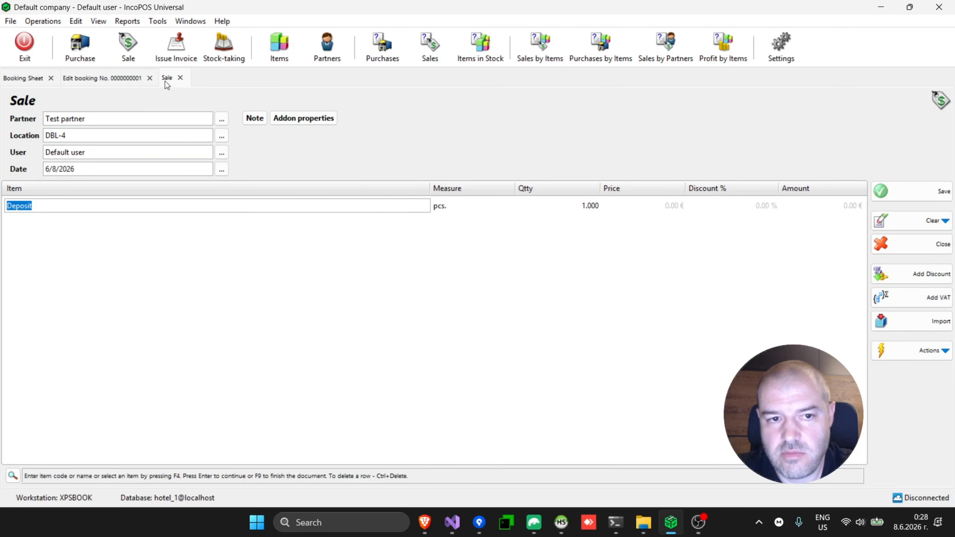
click(122, 79)
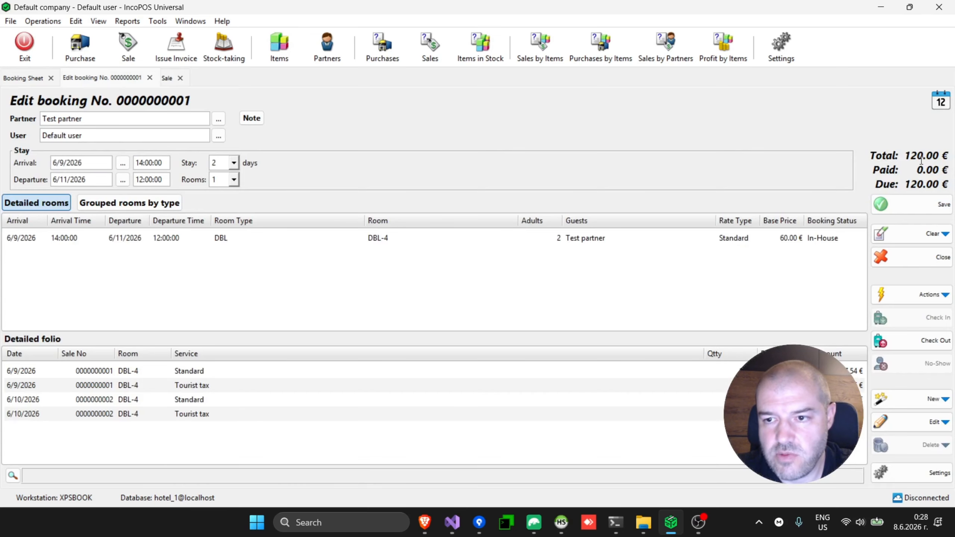
click(170, 79)
Step: Set the Deposit line of the sale to quantity 1 and price 30 €
click(588, 208)
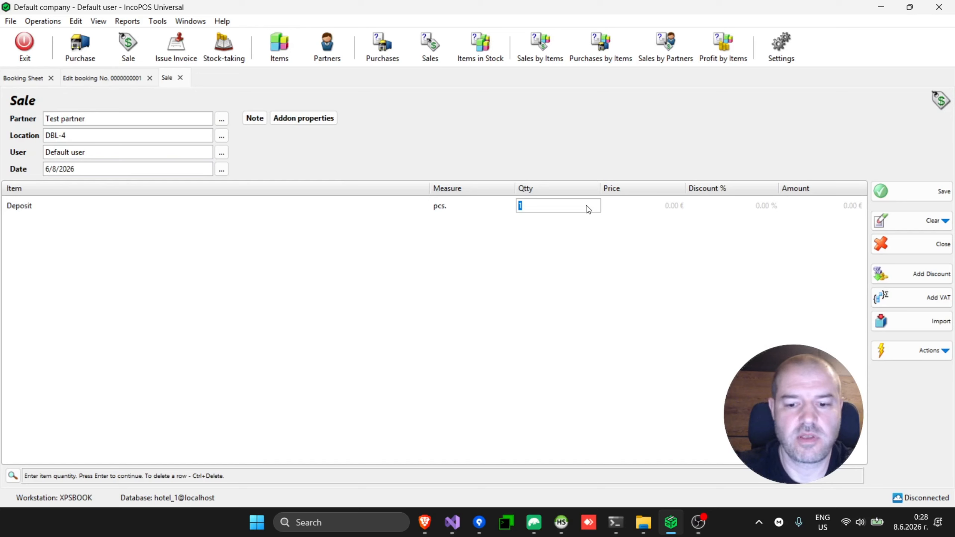
text(30)
key(Return)
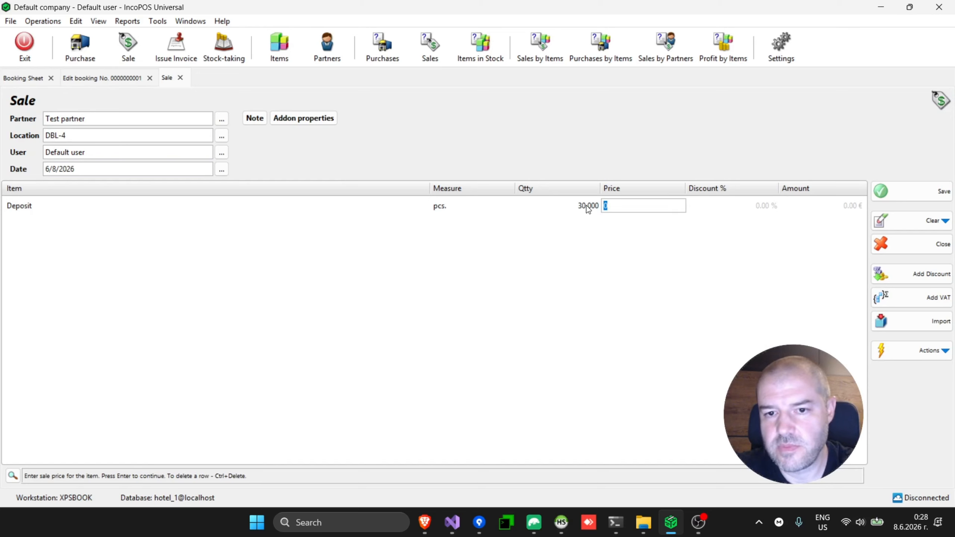
key(shift+Tab)
text(1)
key(Return)
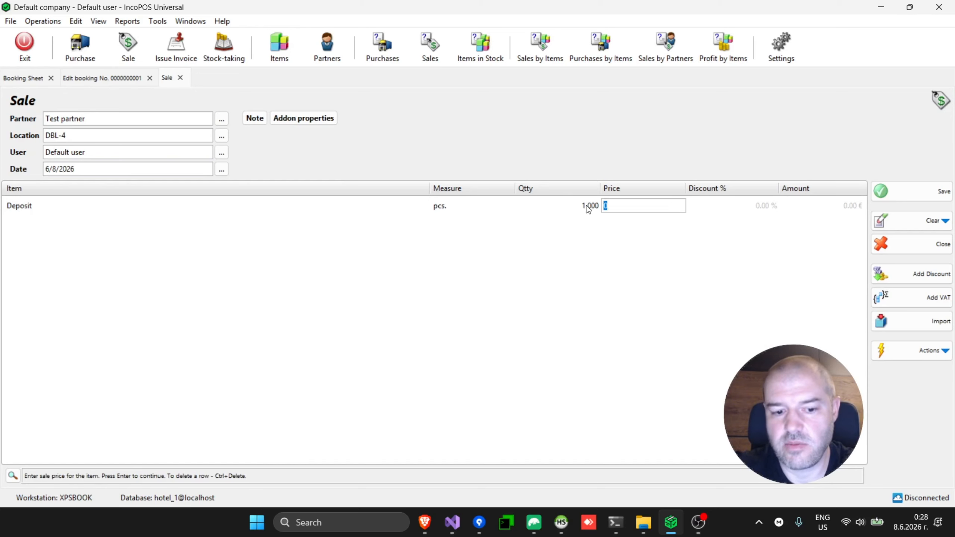
text(30)
key(Return)
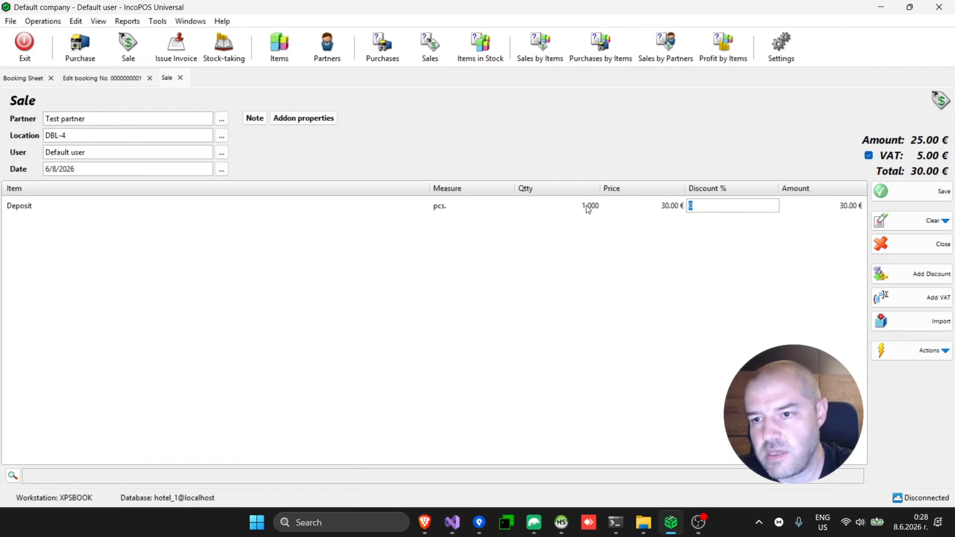
Step: Save the deposit sale with 30 € paid in cash, declining the stock receipt printout and suppressing that question in future
key(F9)
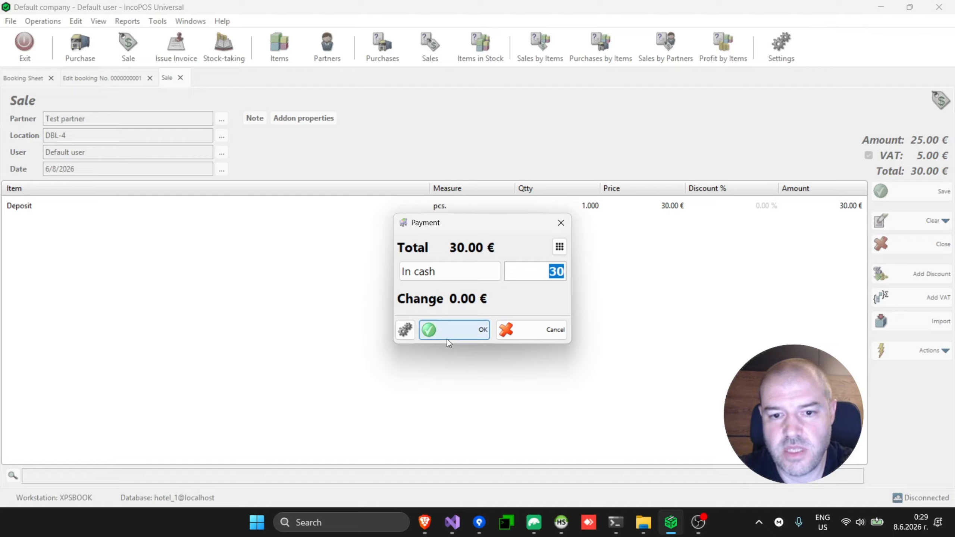
click(470, 329)
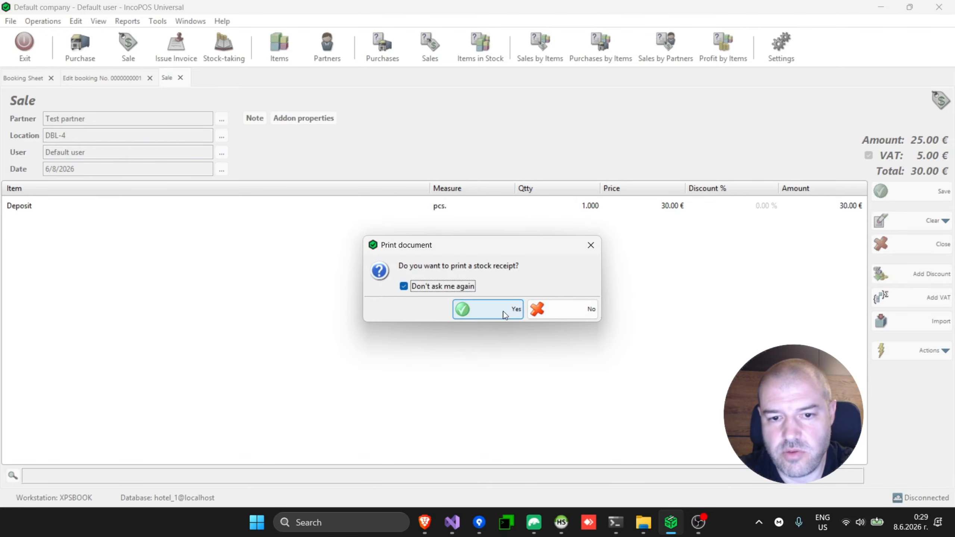
click(589, 313)
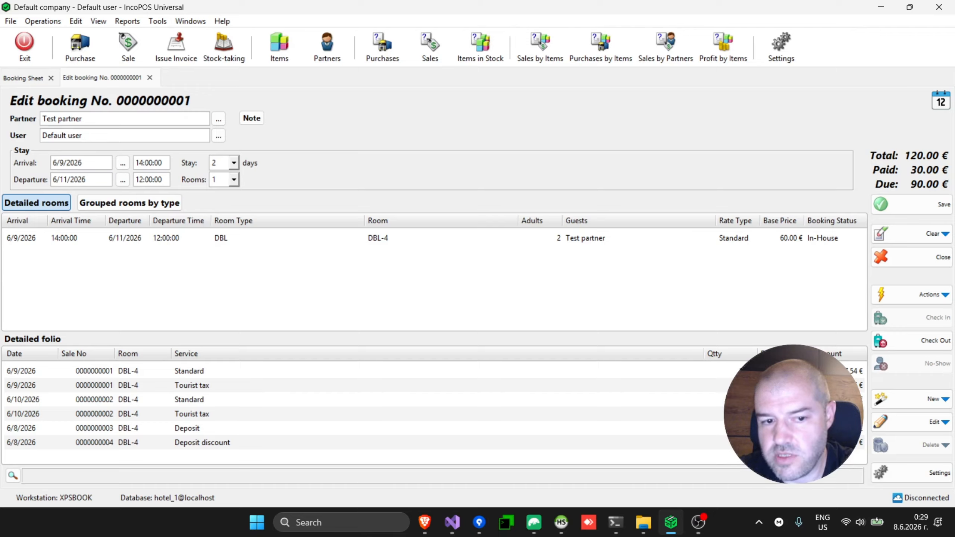
Step: Save the changes to the DBL-4 booking without printing a booking confirmation
click(942, 400)
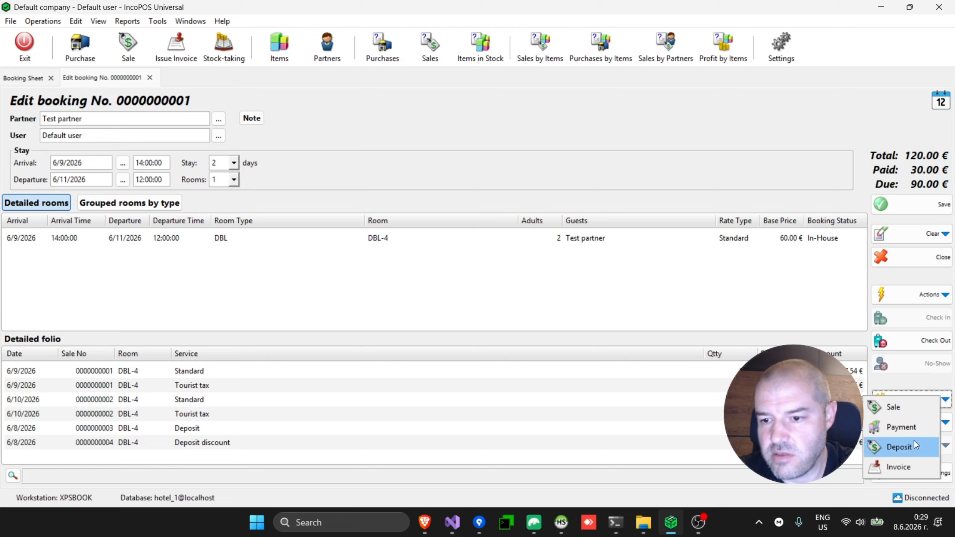
click(910, 379)
click(925, 209)
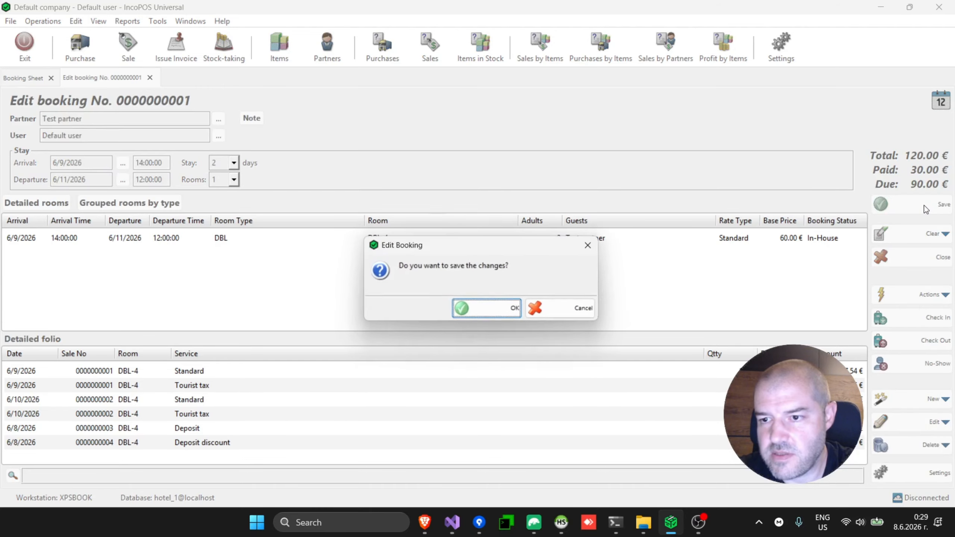
click(488, 313)
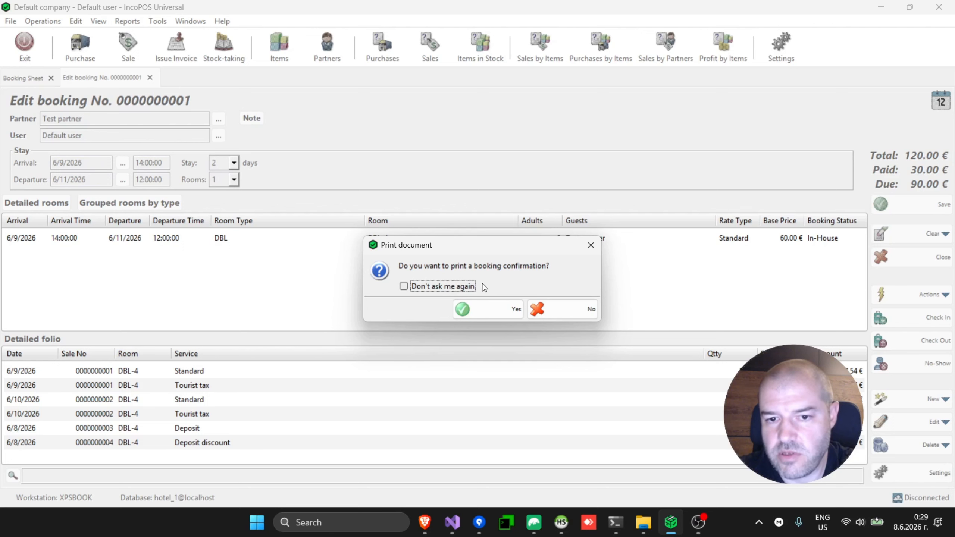
click(571, 308)
click(380, 199)
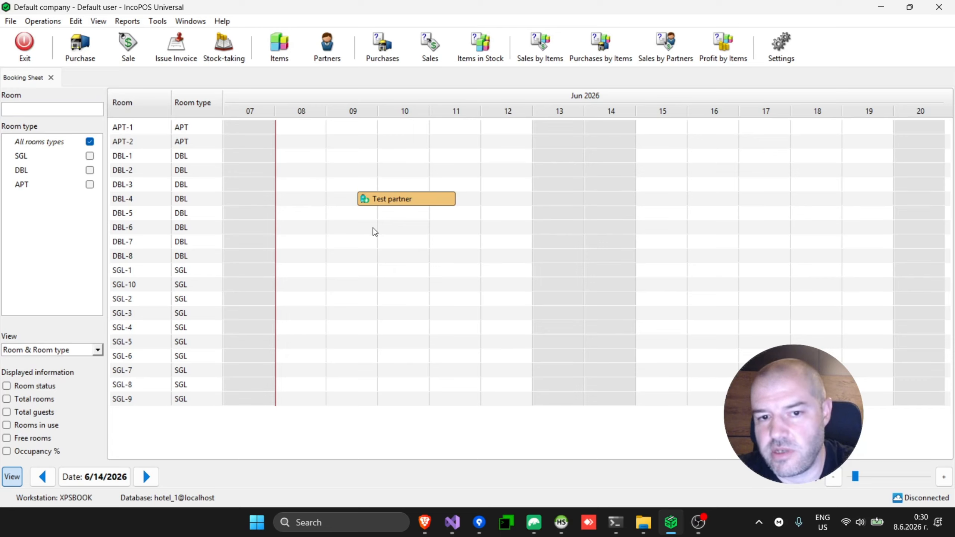
Step: Select rooms DBL-6 and SGL-1 for 9 to 11 June 2026 and start one joint booking for them
drag(375, 232, 467, 235)
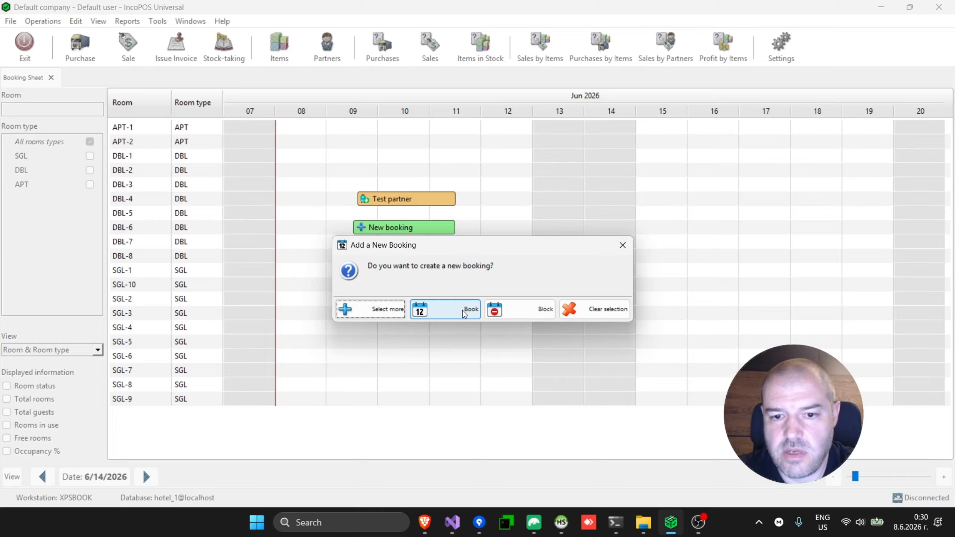
click(377, 315)
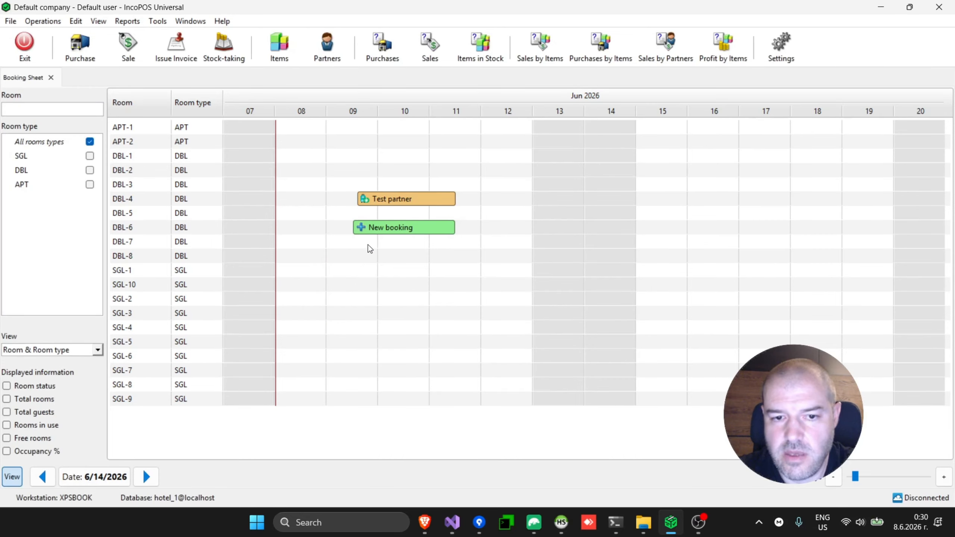
drag(368, 271, 456, 275)
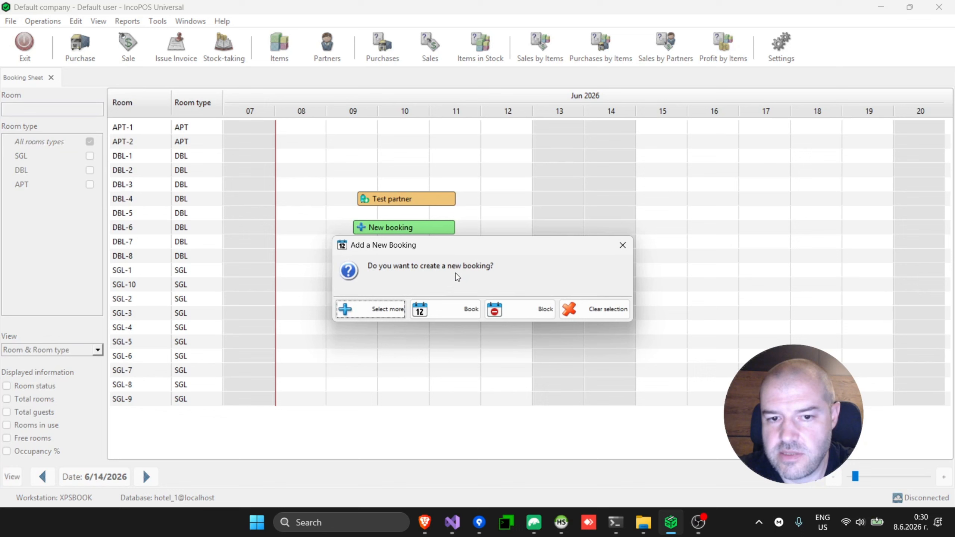
click(446, 311)
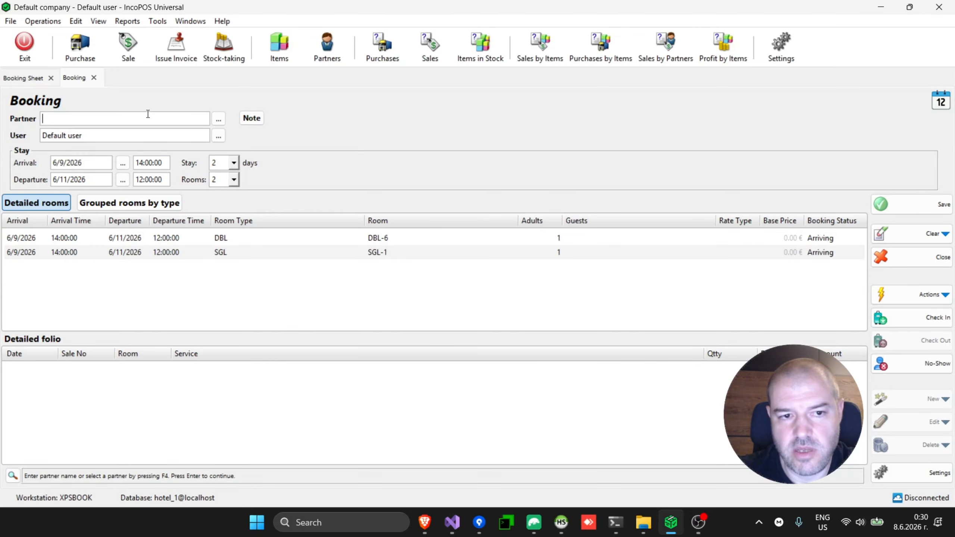
Step: Assign Test partner to the new booking and set the Standard rate for both the DBL-6 and SGL-1 rooms
click(219, 120)
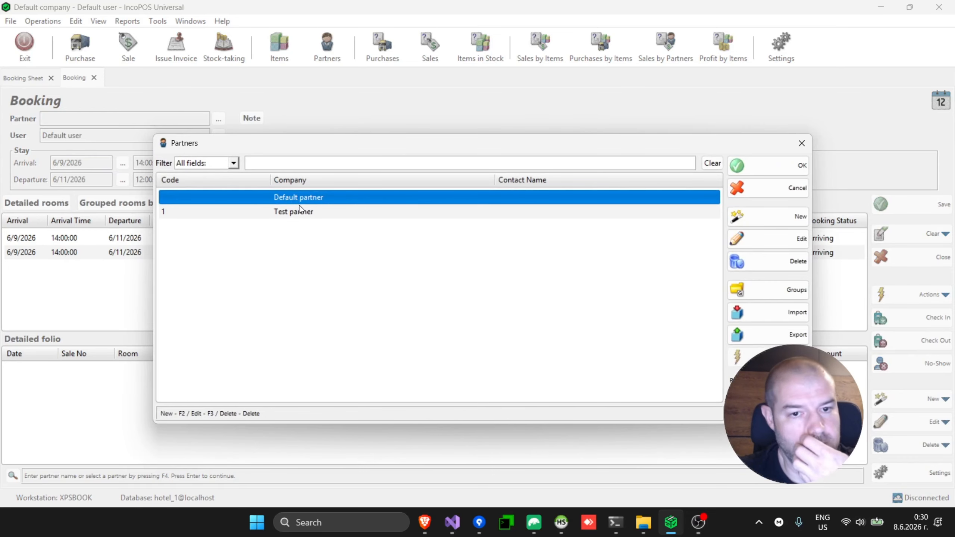
double_click(300, 212)
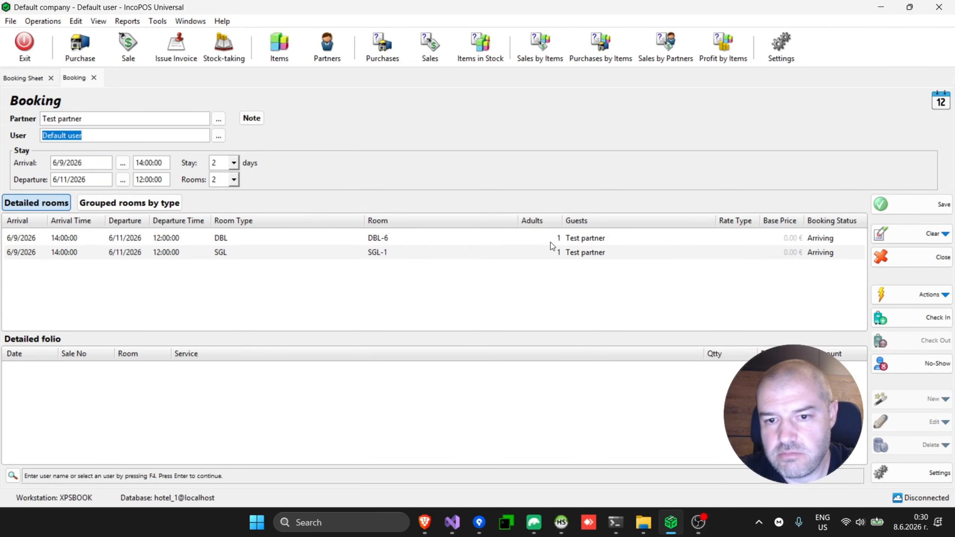
click(748, 241)
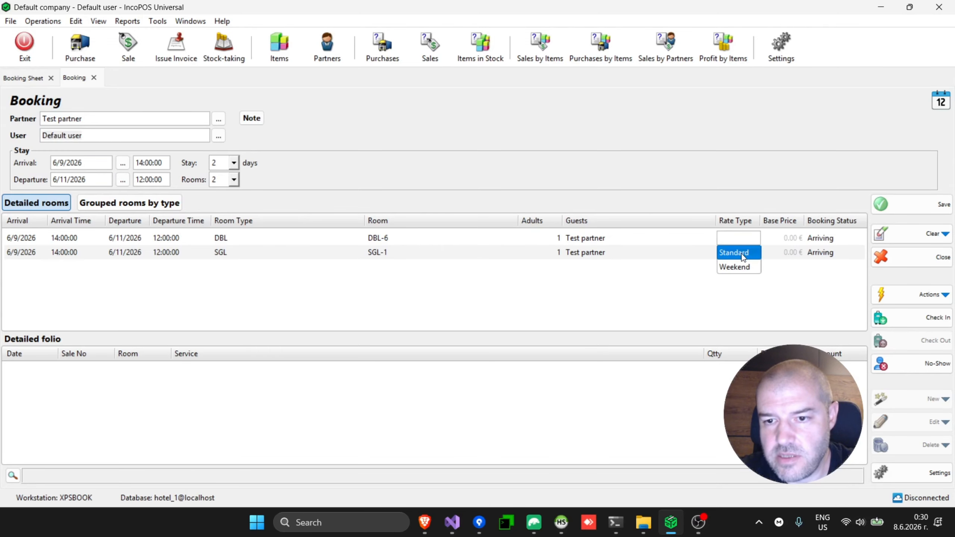
click(741, 254)
click(734, 253)
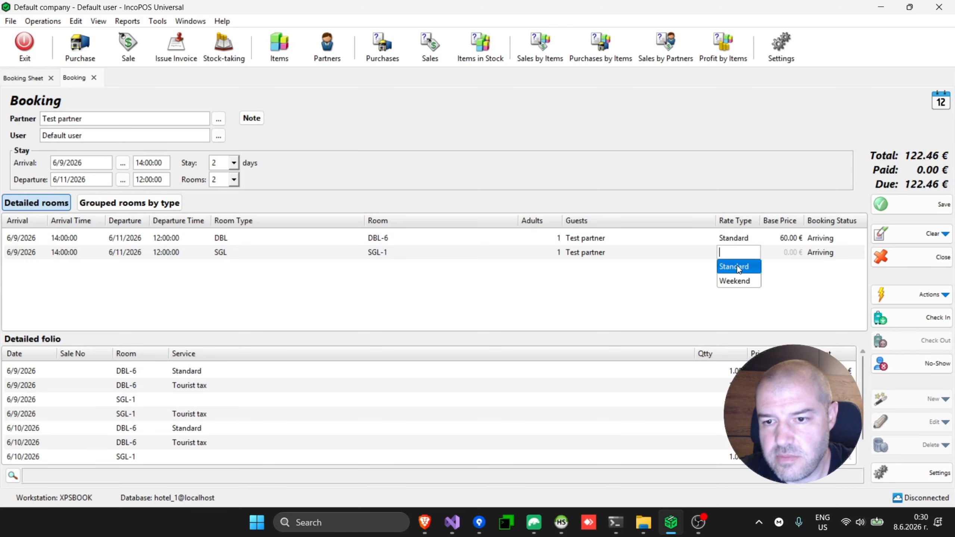
click(737, 266)
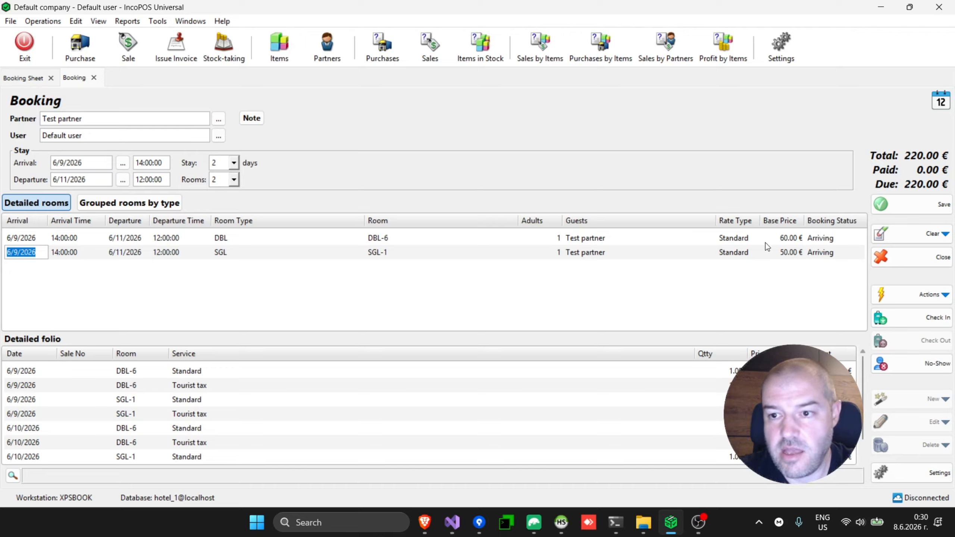
Step: Save the new two-room booking without printing a booking confirmation
click(942, 206)
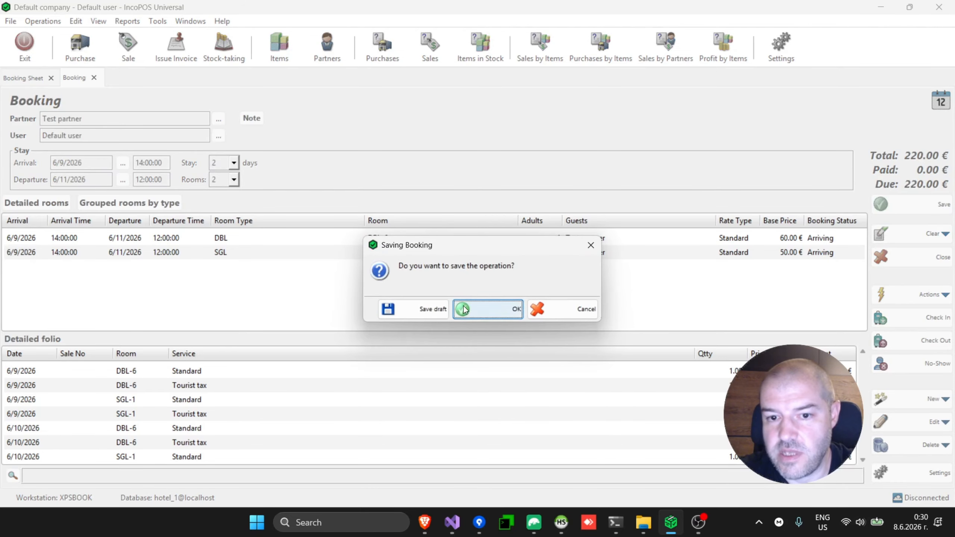
click(486, 315)
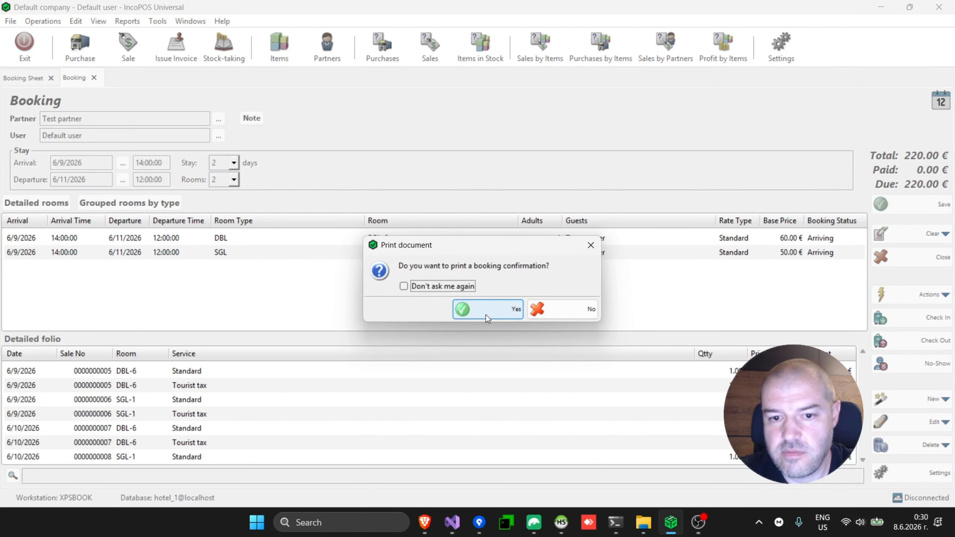
click(557, 316)
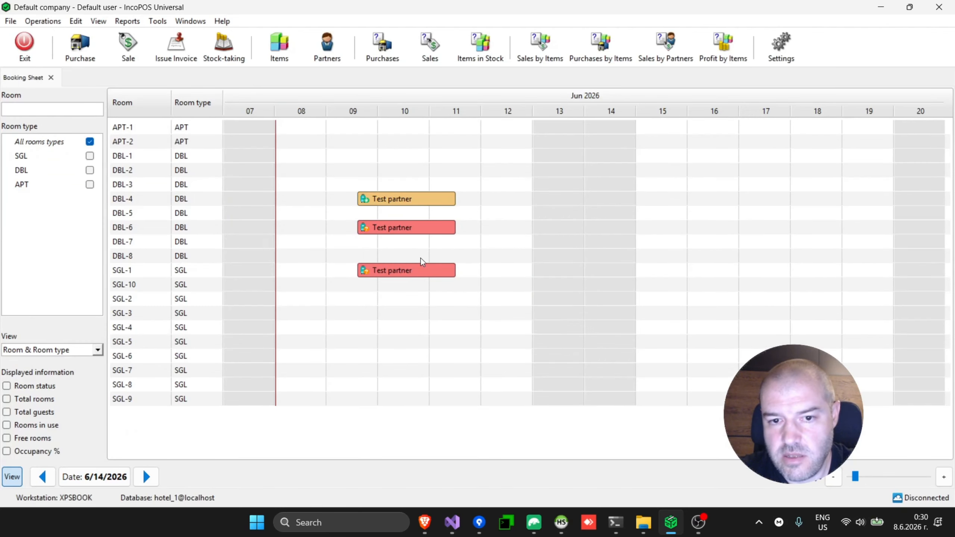
Step: Open the DBL-6 booking from the booking sheet for editing and examine its folio lines for both rooms
click(415, 228)
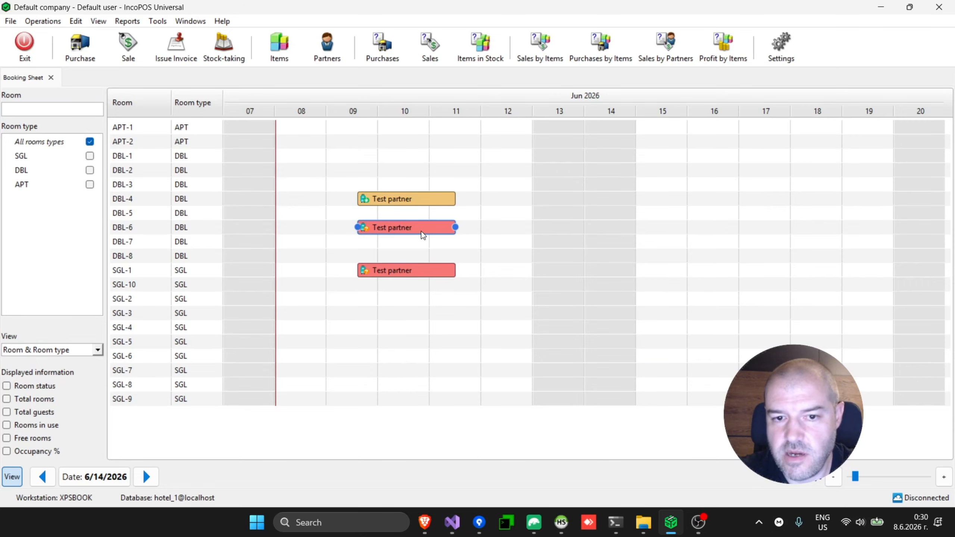
click(422, 232)
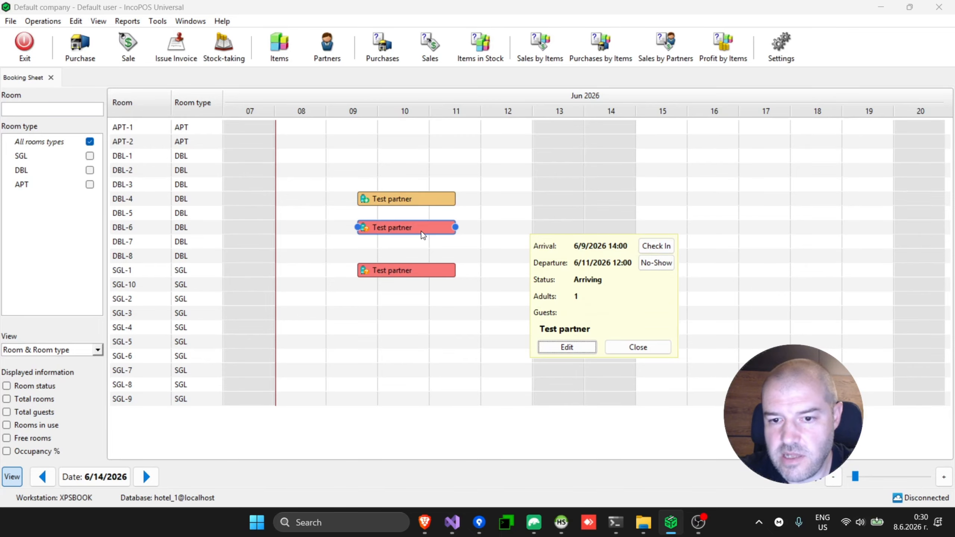
click(567, 348)
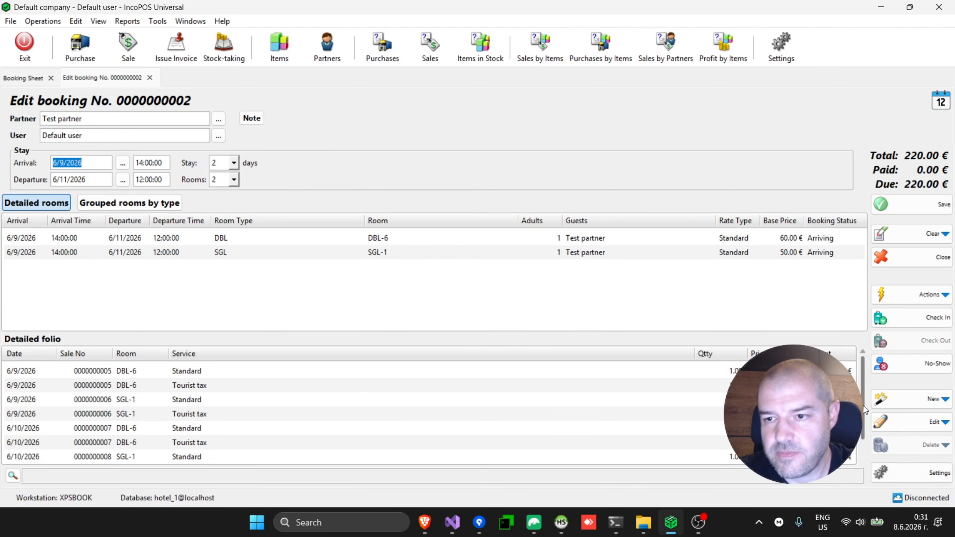
scroll(865, 410, down, 1)
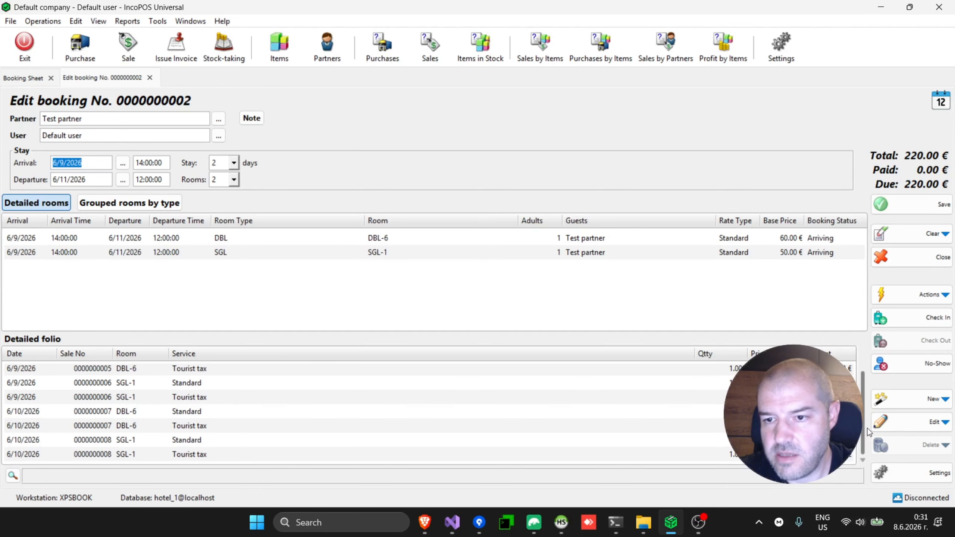
click(923, 312)
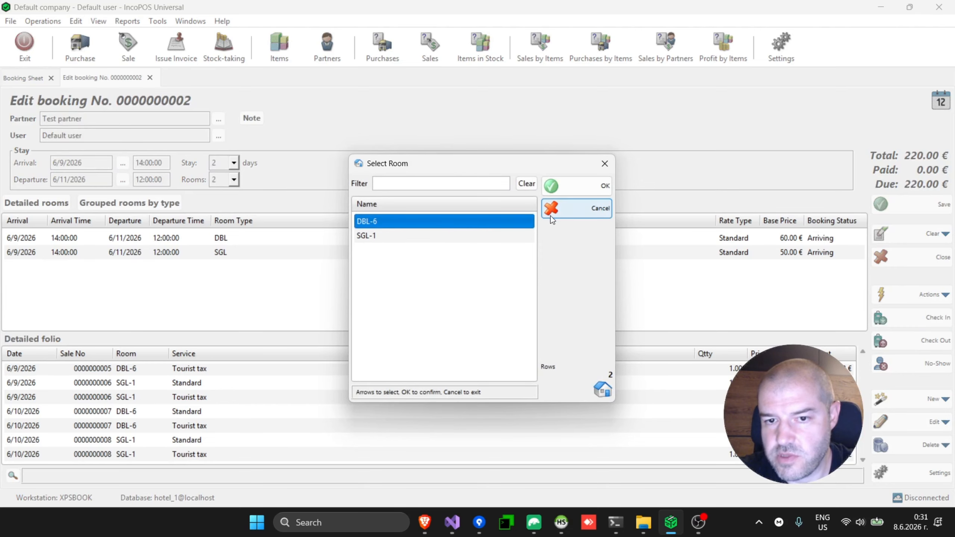
click(600, 215)
click(926, 318)
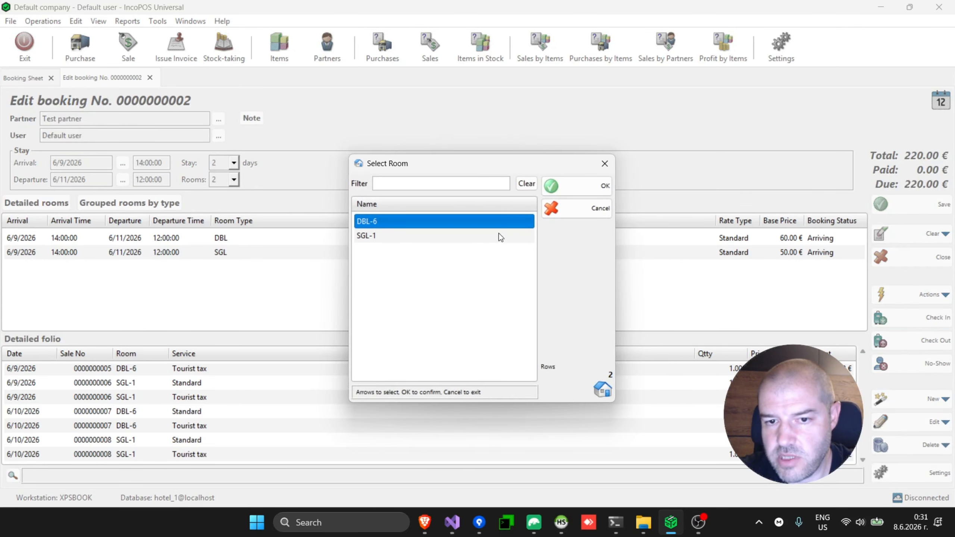
click(610, 207)
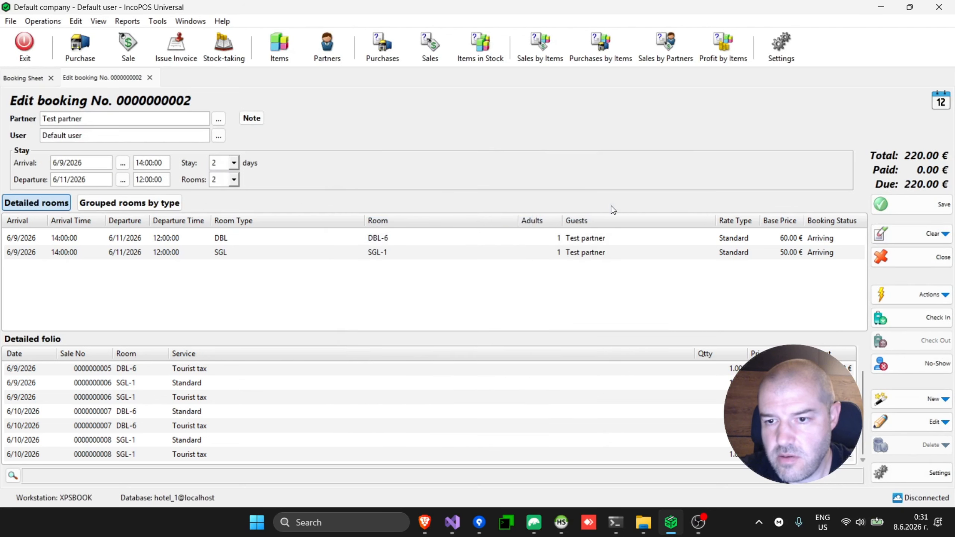
double_click(826, 240)
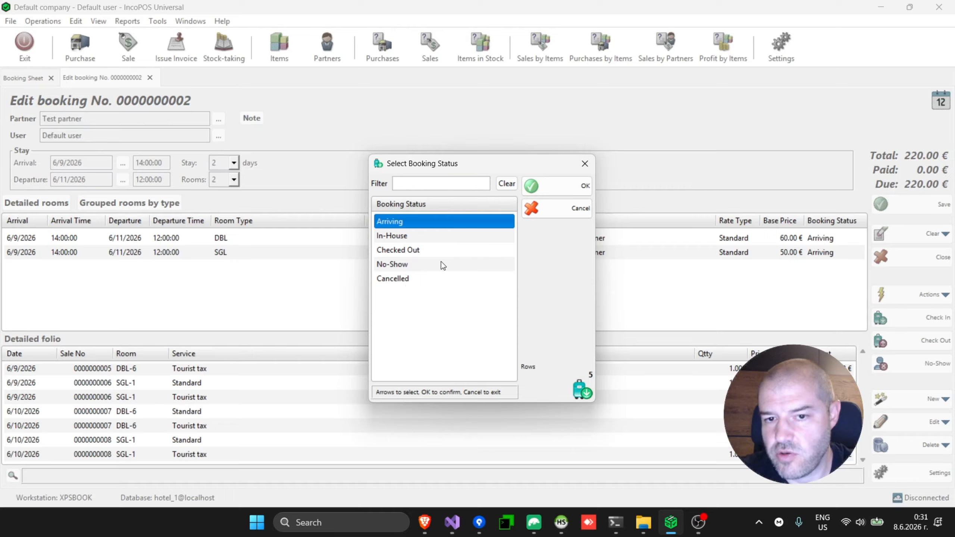
click(565, 209)
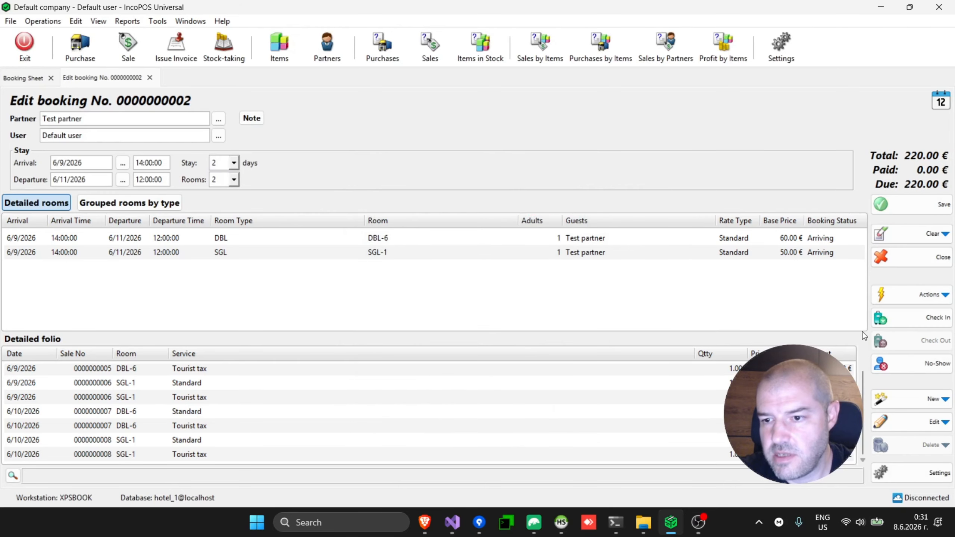
Step: Check in only room DBL-6 of the two-room booking, declining the registration card printout
click(918, 318)
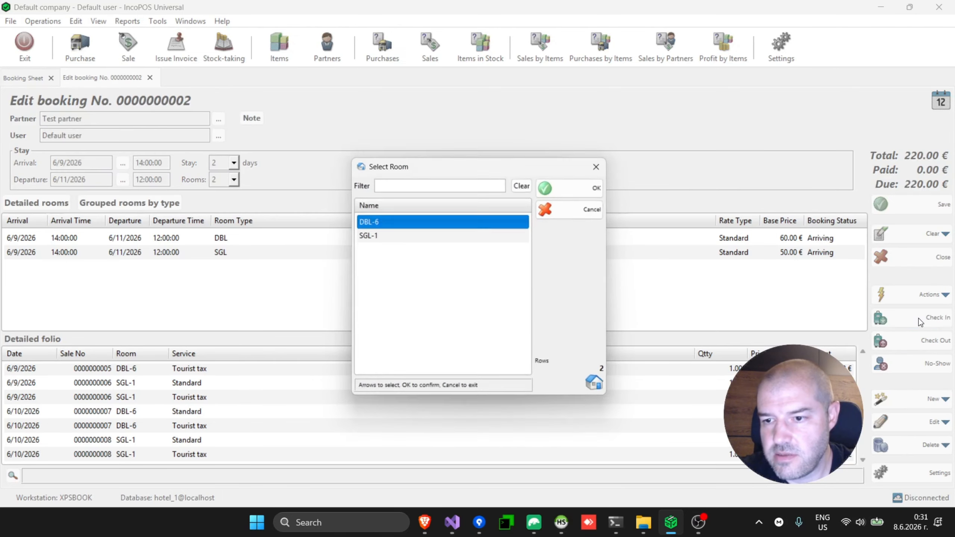
double_click(455, 221)
click(483, 310)
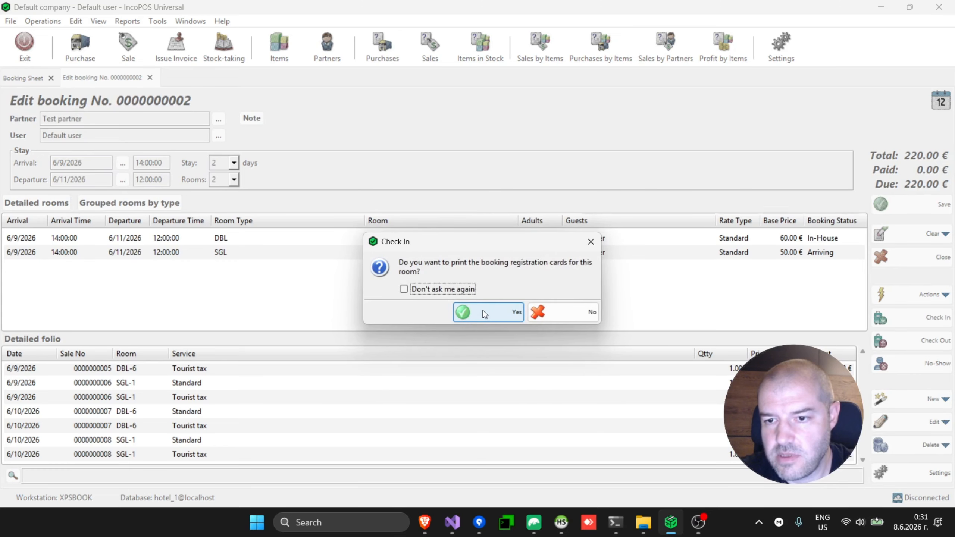
click(561, 314)
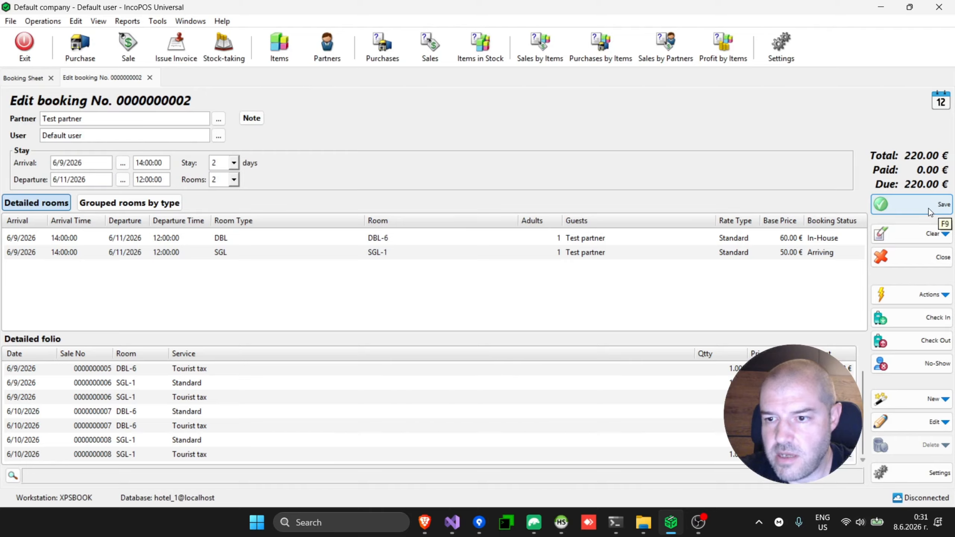
Step: Add a payment of 220 € in cash covering all sales of both rooms, DBL-6 and SGL-1
click(918, 400)
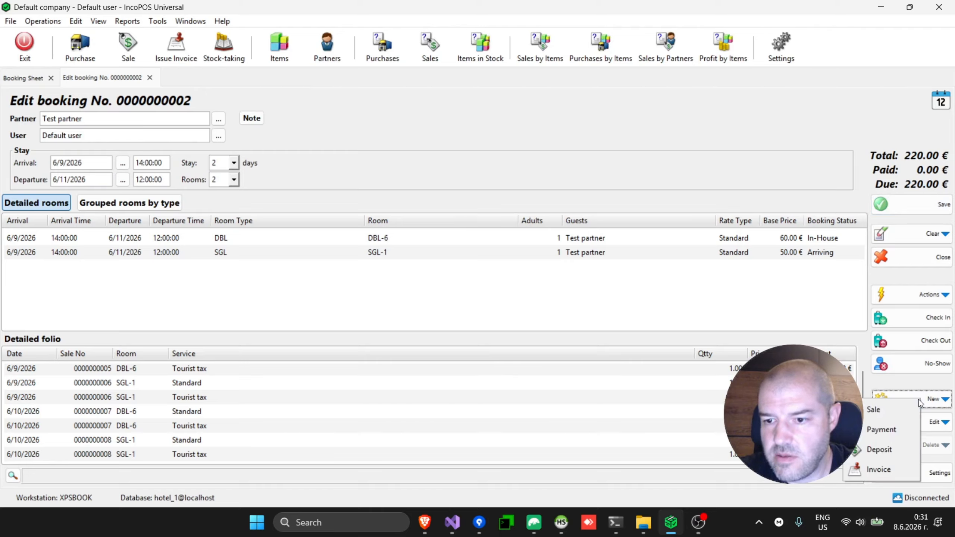
click(894, 431)
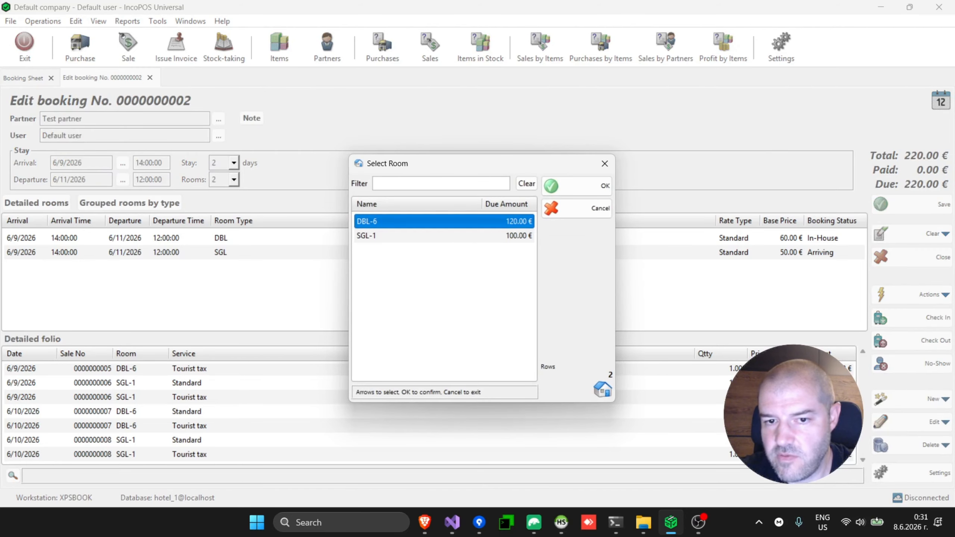
ctrl+click(514, 234)
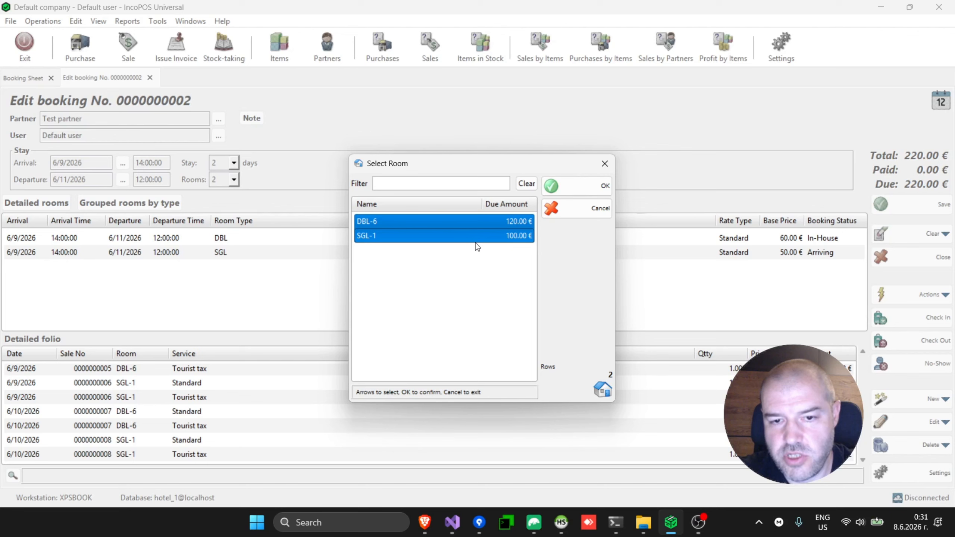
click(574, 187)
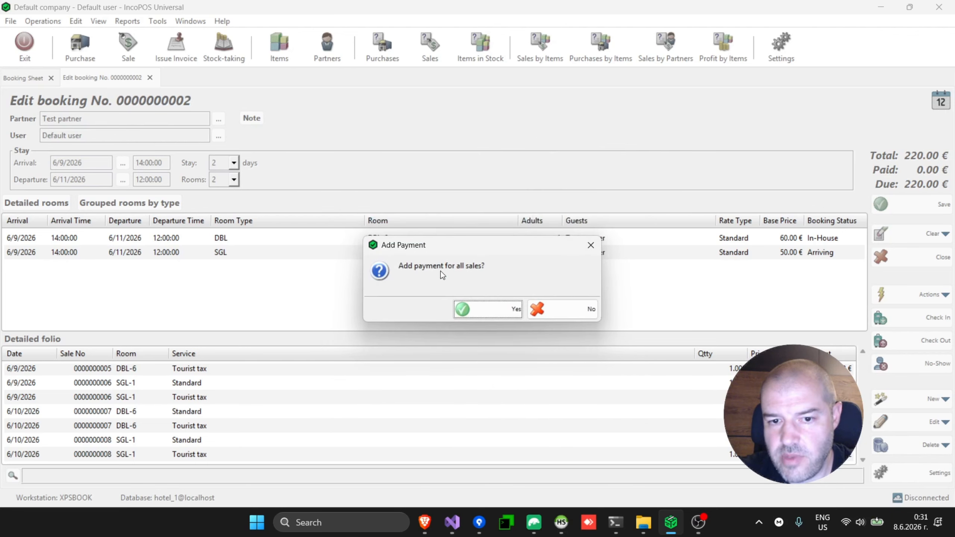
click(491, 306)
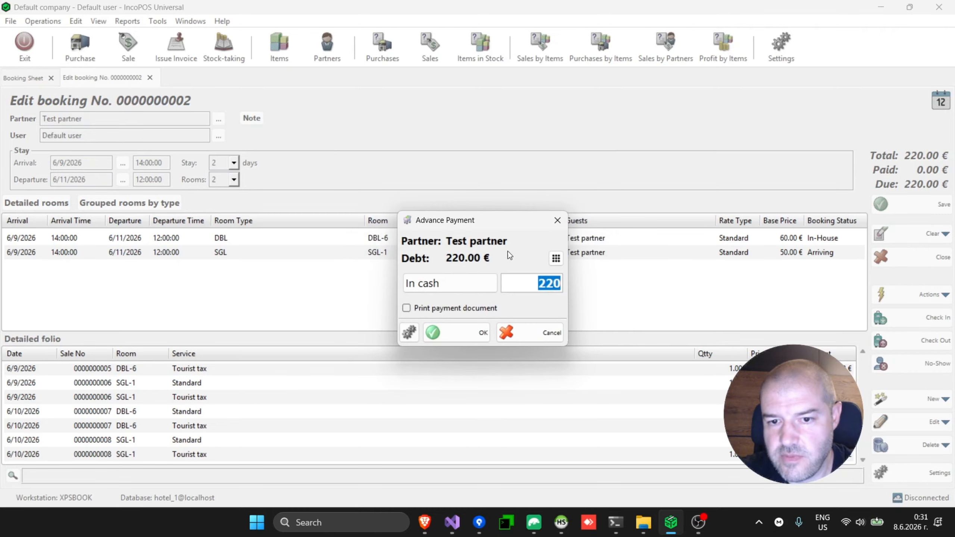
click(466, 331)
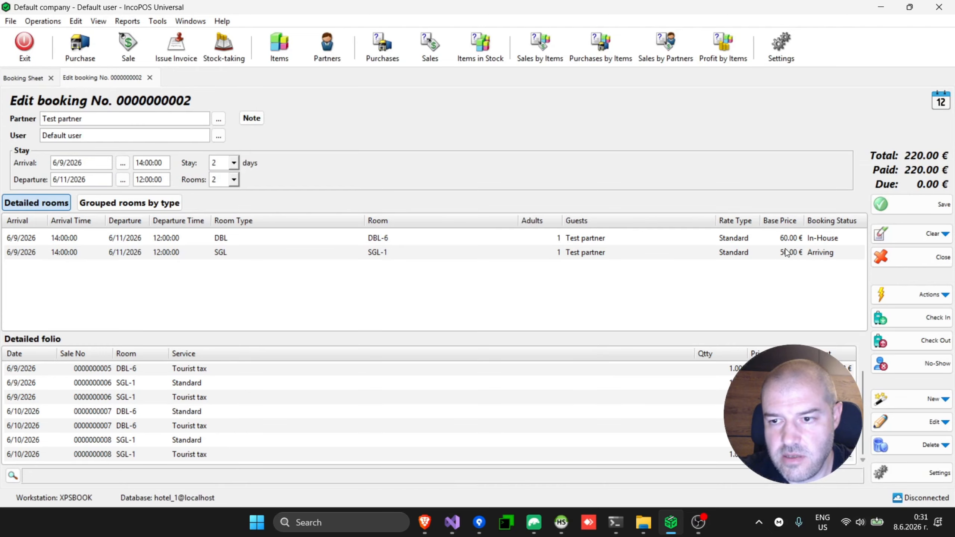
Step: Save the changes to the two-room booking without printing a booking confirmation
click(916, 203)
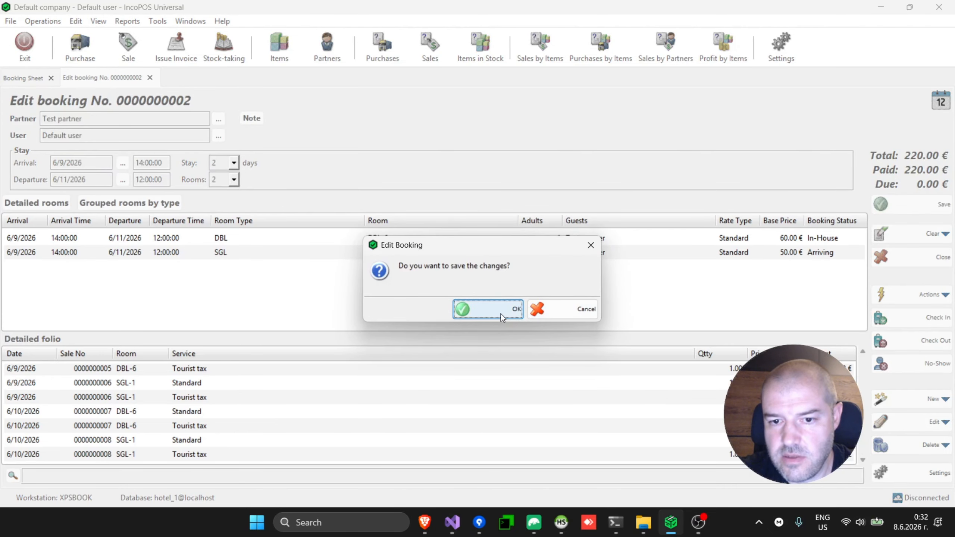
click(500, 313)
click(568, 310)
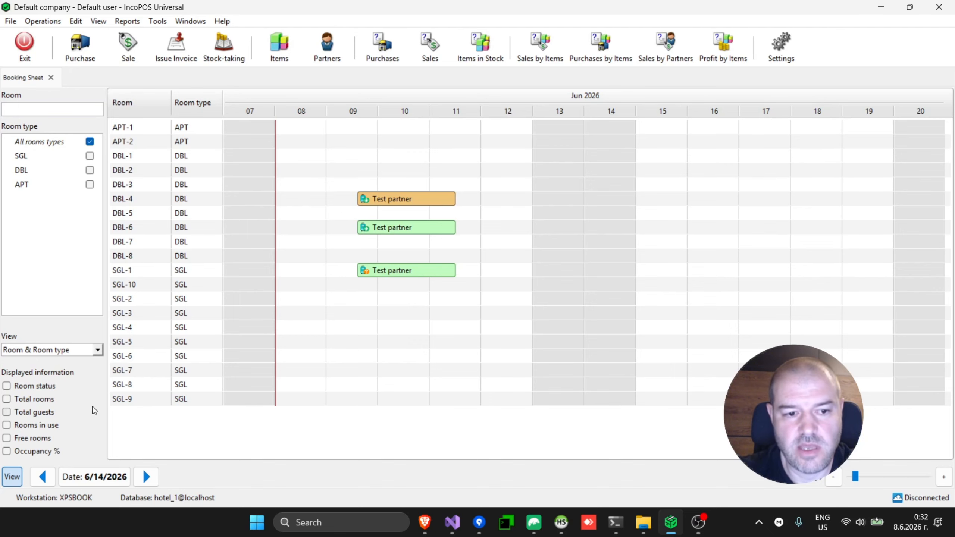
Step: Display the room status, total rooms and total guests on the booking sheet
click(23, 391)
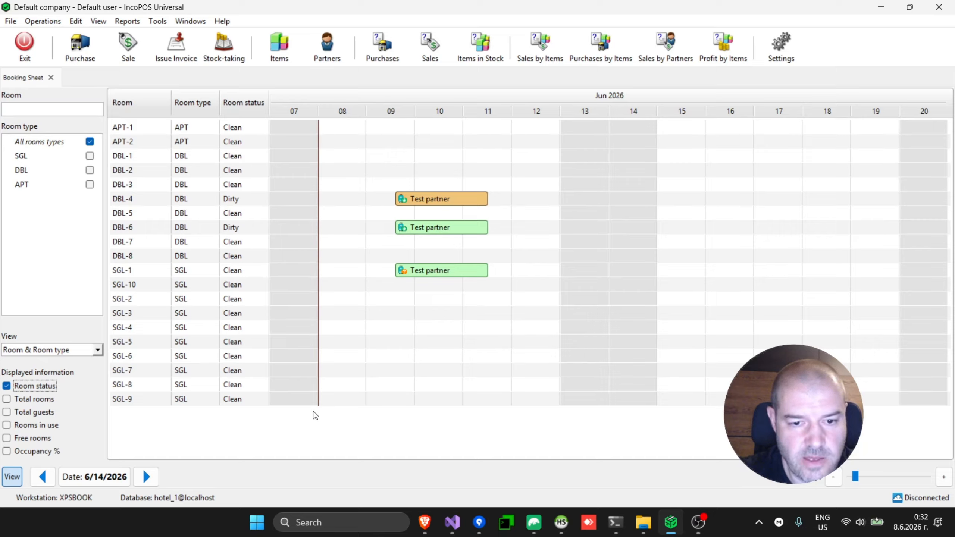
click(27, 406)
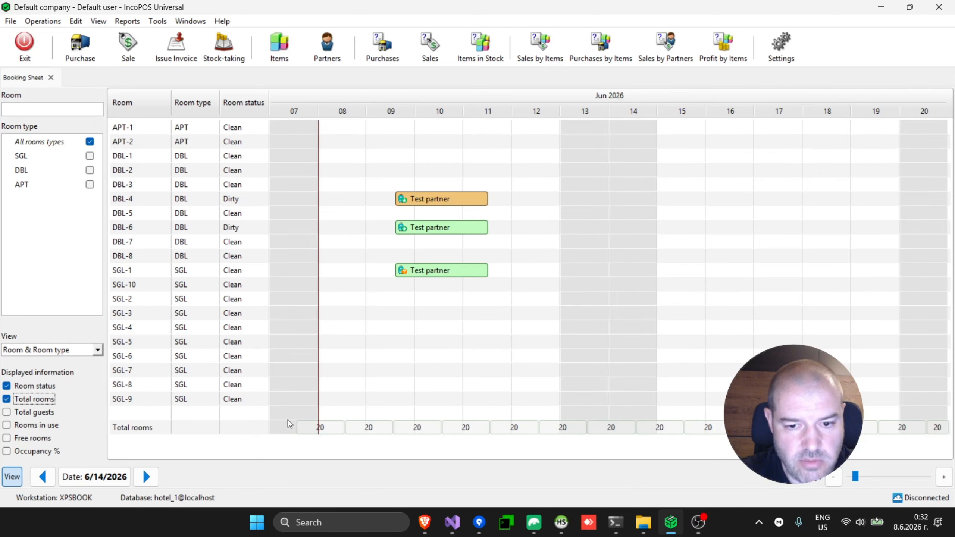
click(36, 414)
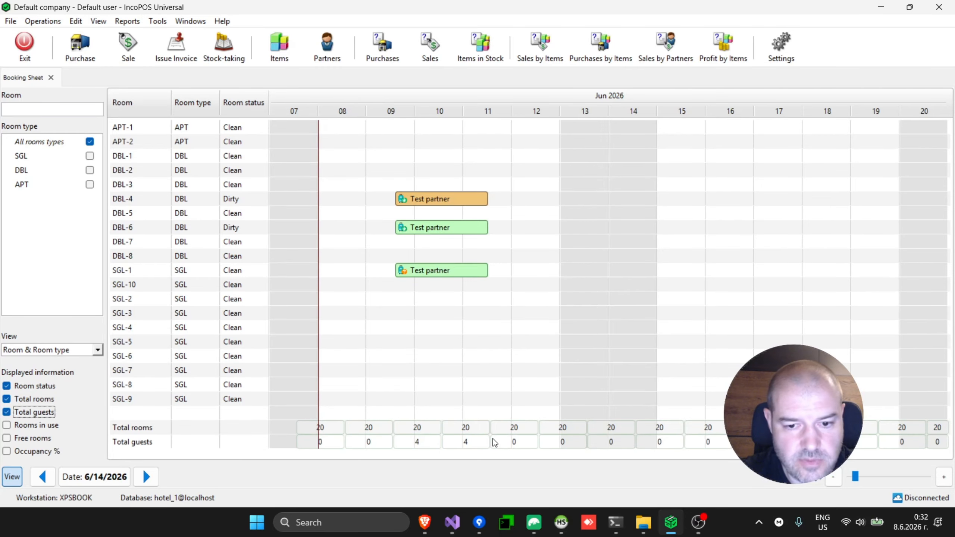
Step: Display the rooms in use, free rooms and occupancy % rows on the booking sheet
click(41, 426)
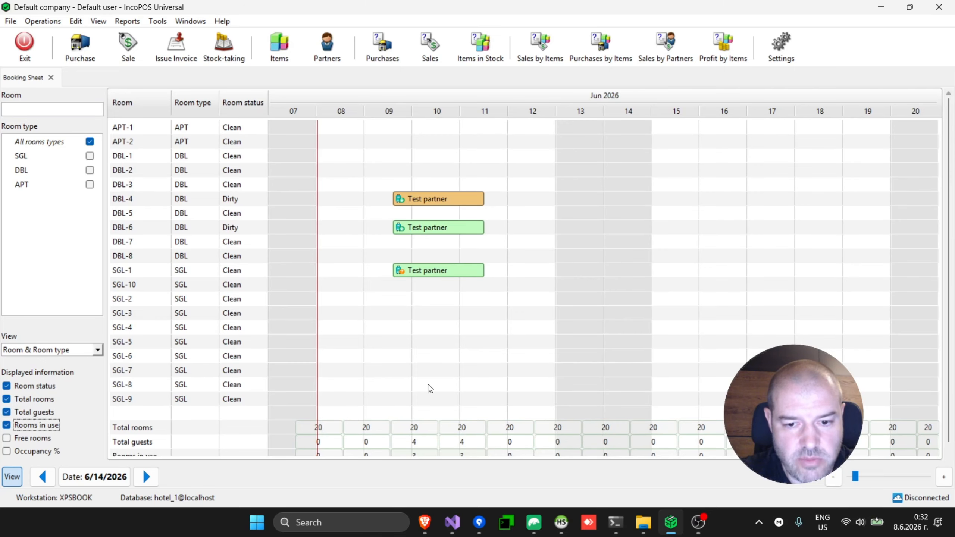
scroll(431, 389, down, 1)
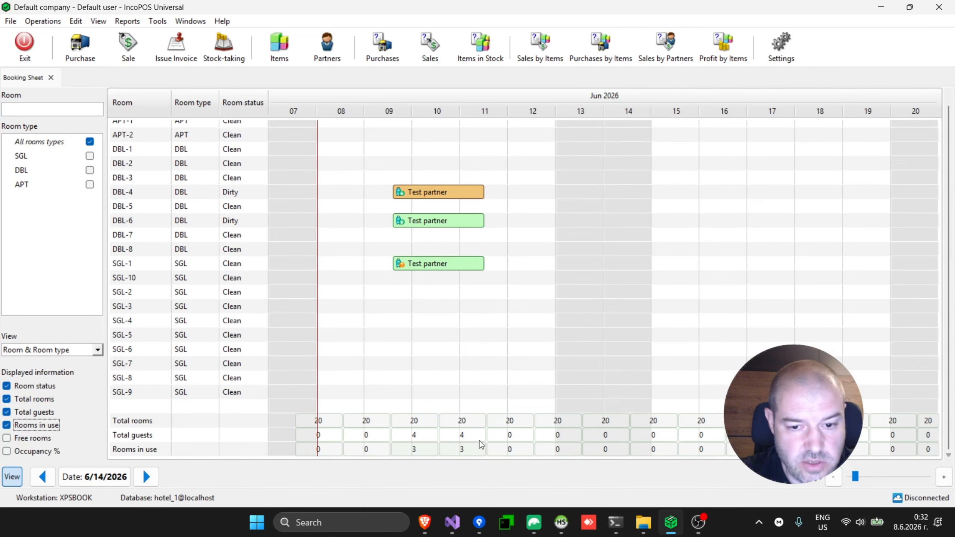
click(38, 439)
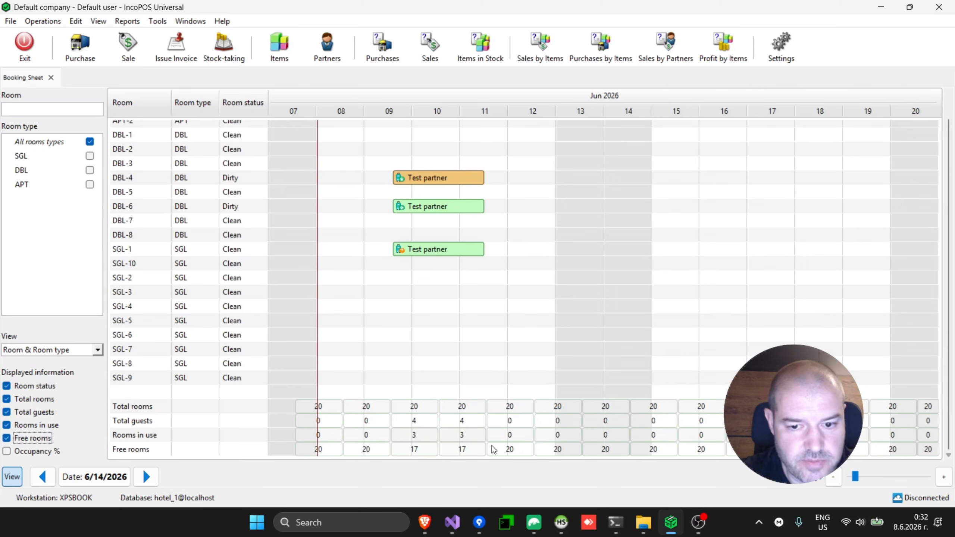
click(49, 452)
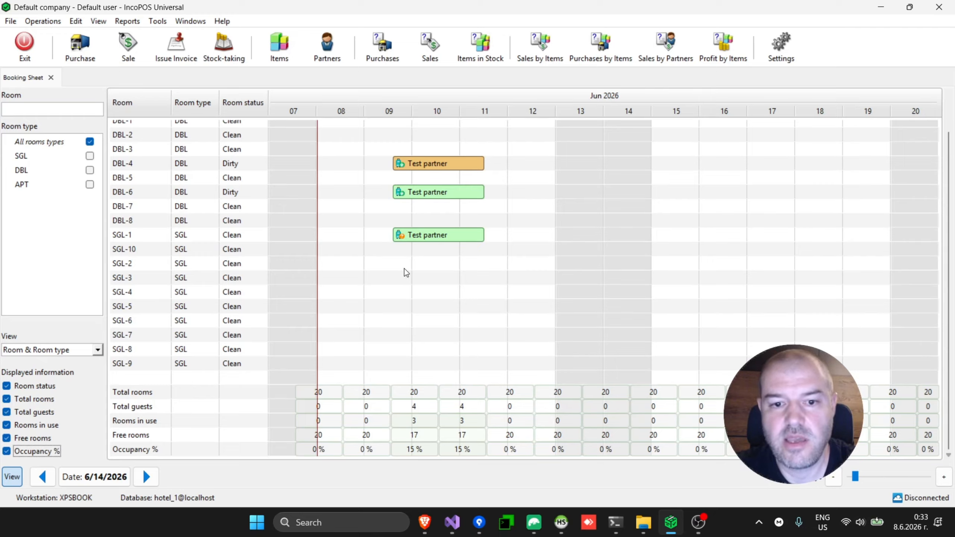
Step: Block room SGL-3 from 6/9/2026 to 6/11/2026 with the status Out Of Inventory and save the blocking
drag(401, 282, 492, 284)
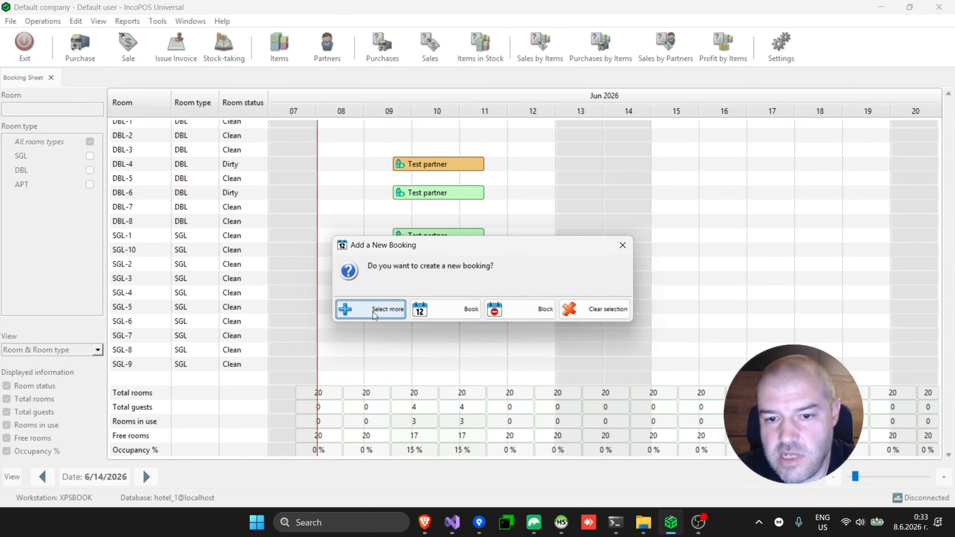
click(523, 310)
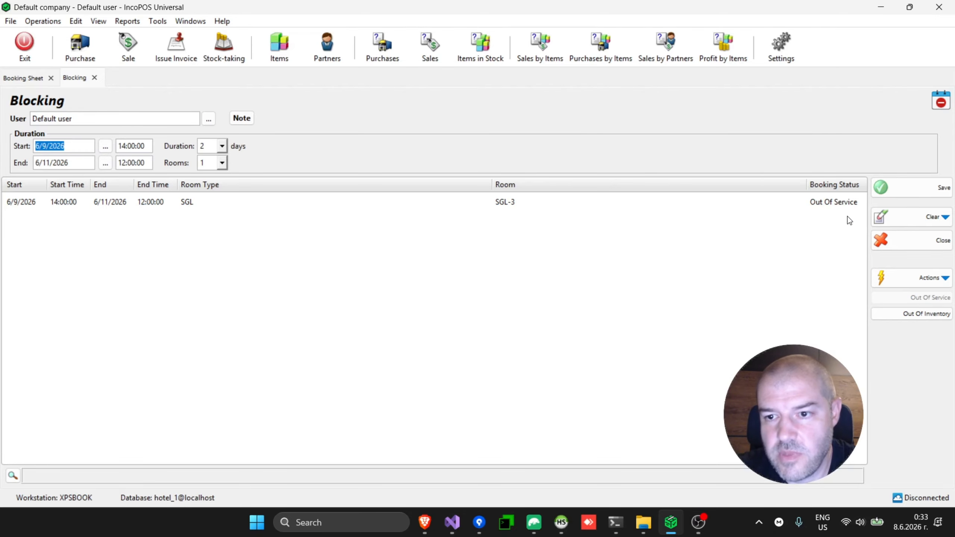
double_click(840, 202)
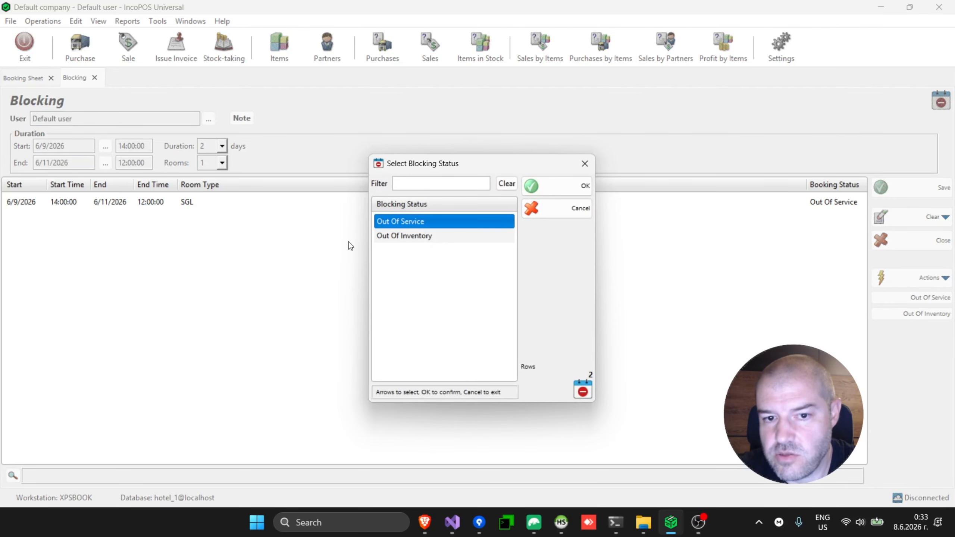
double_click(411, 237)
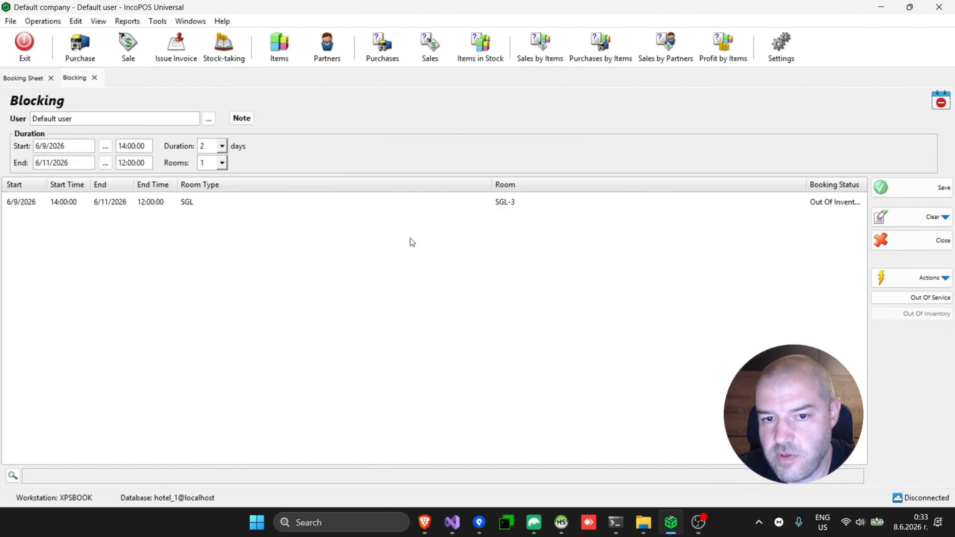
click(909, 189)
click(488, 314)
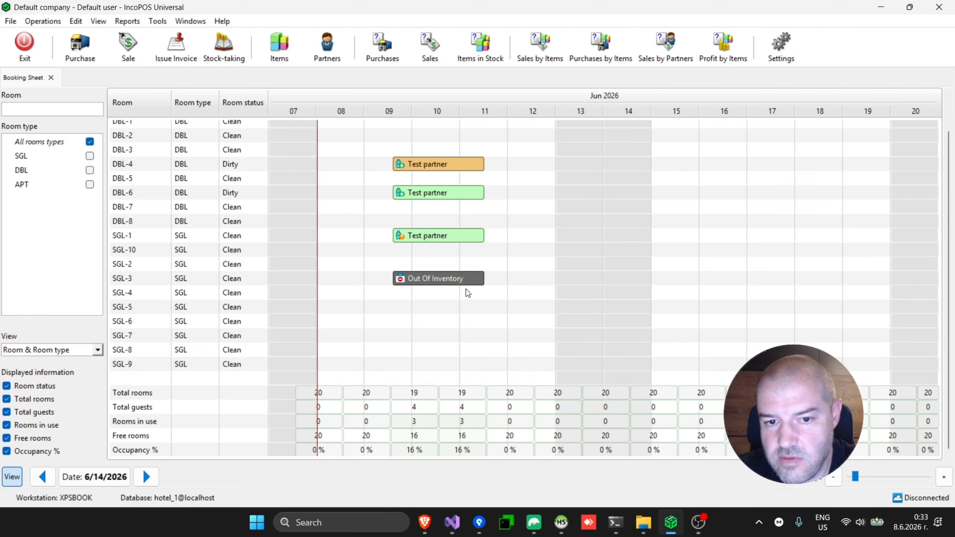
click(447, 279)
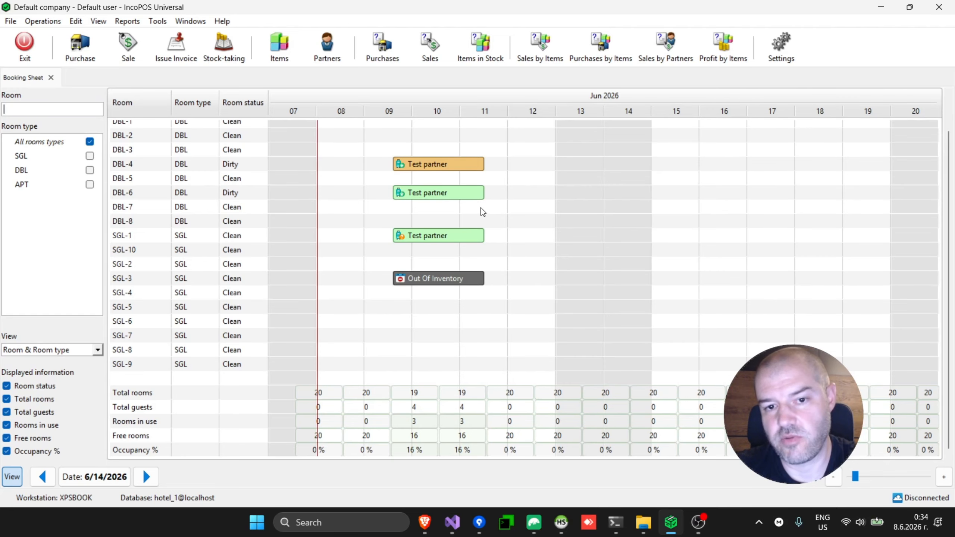
Step: Open the booking plan and move rooms SGL-5 and SGL-10 out of the grid into the empty area beside it
scroll(483, 211, up, 1)
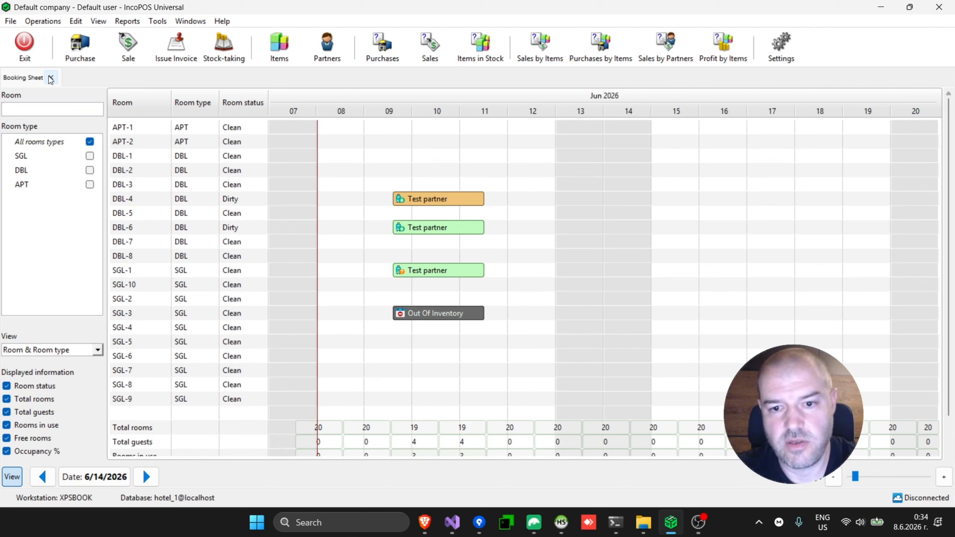
click(48, 21)
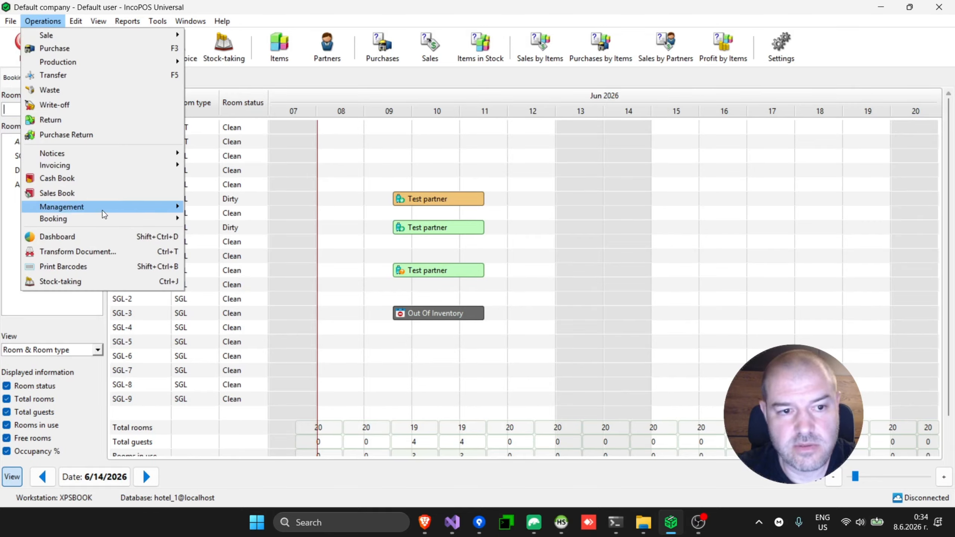
mouse_move(107, 219)
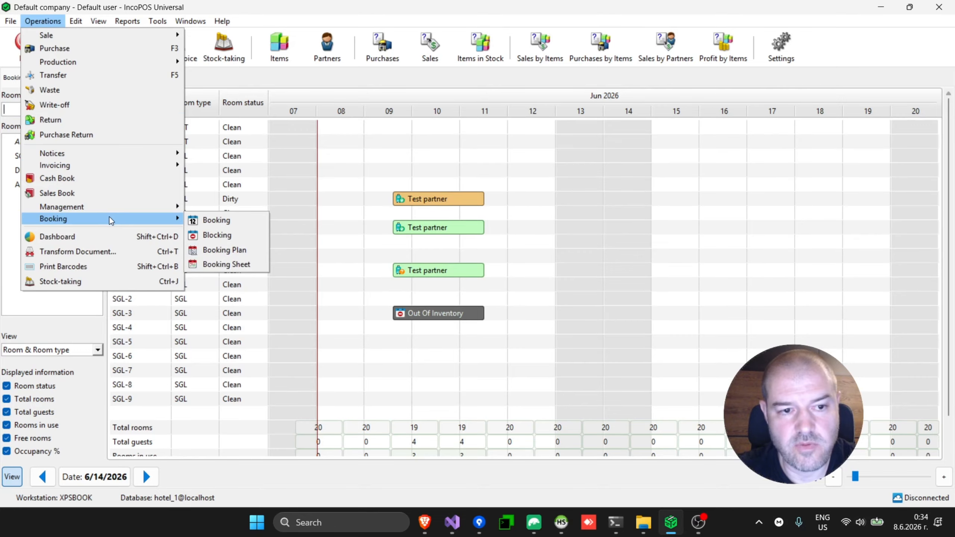
click(229, 251)
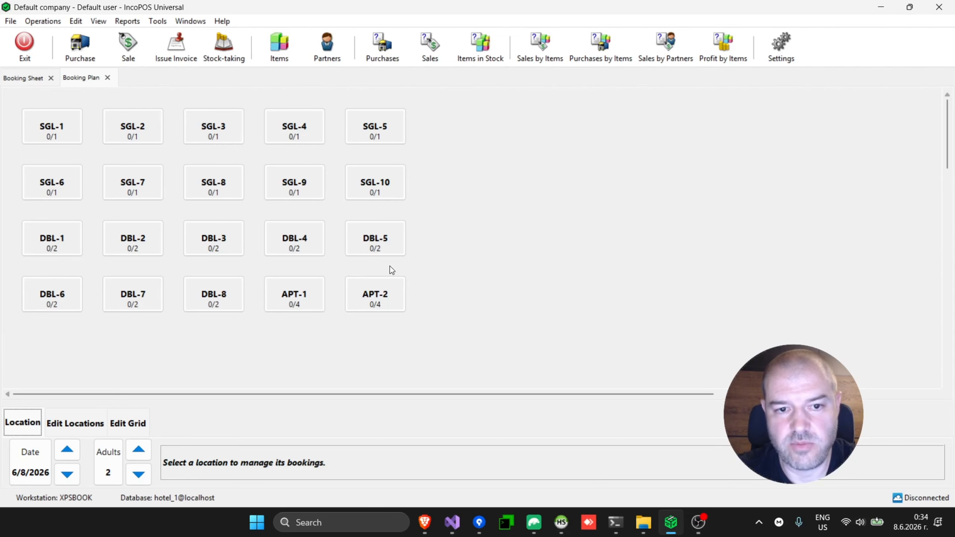
click(78, 425)
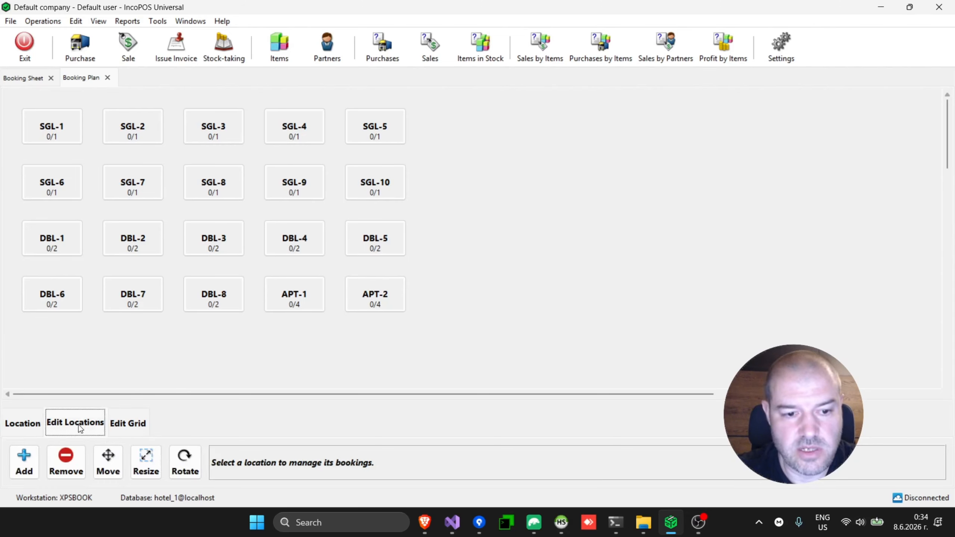
click(107, 462)
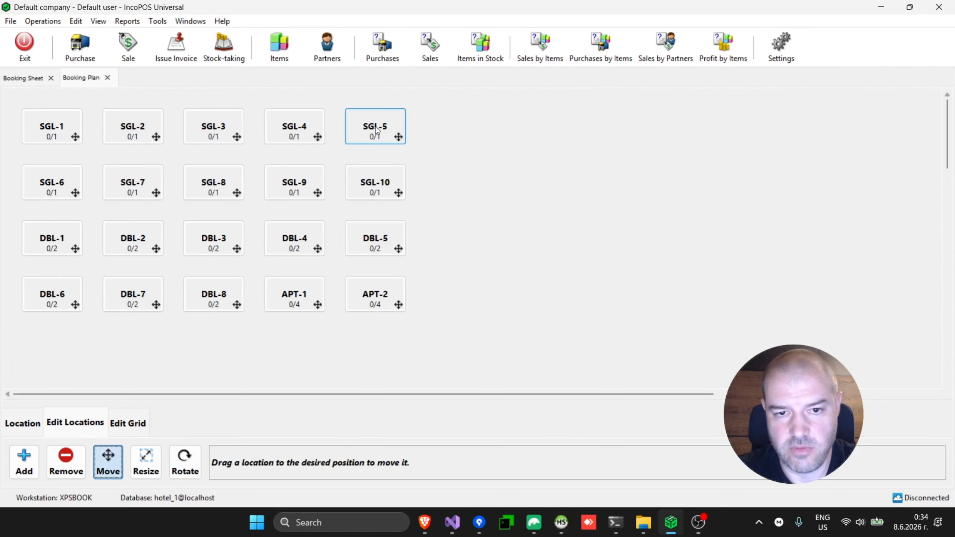
drag(376, 129, 531, 122)
drag(384, 192, 545, 186)
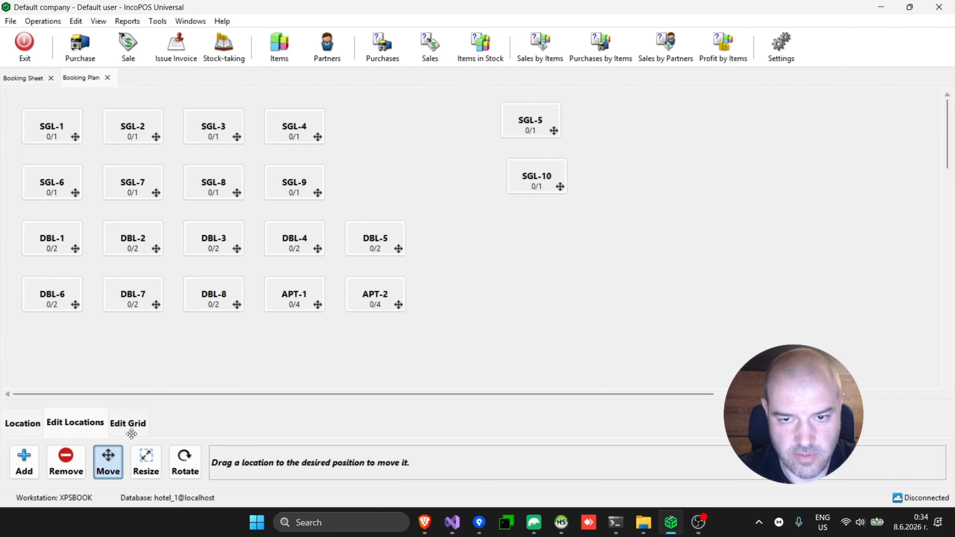
Step: Enlarge the SGL-5 and SGL-10 tiles on the booking plan, mainly in width, and show the grid size and background options
click(149, 469)
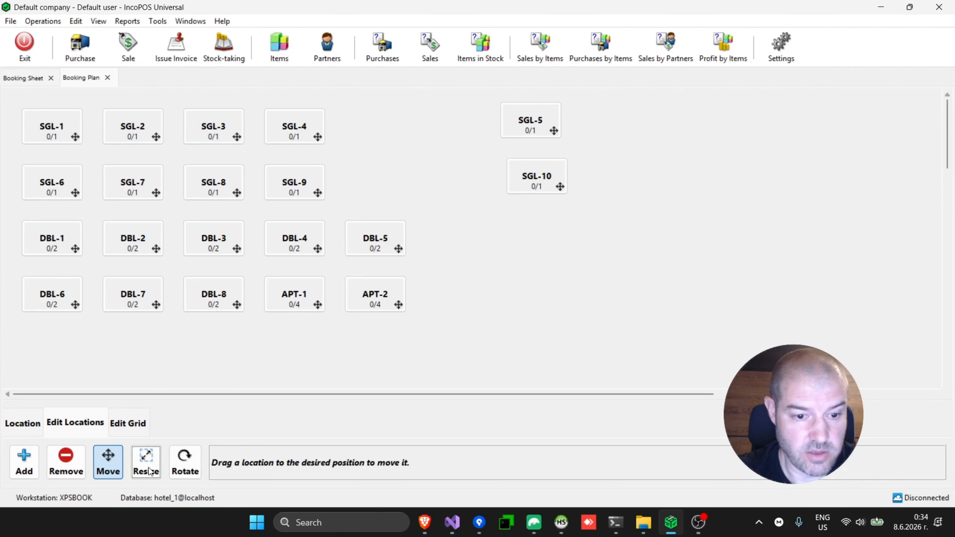
click(149, 469)
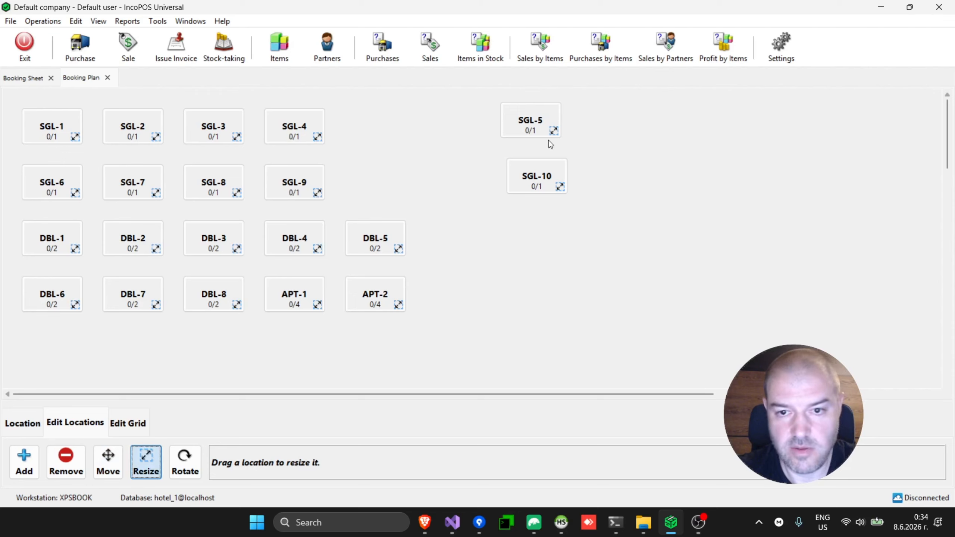
drag(554, 131, 597, 137)
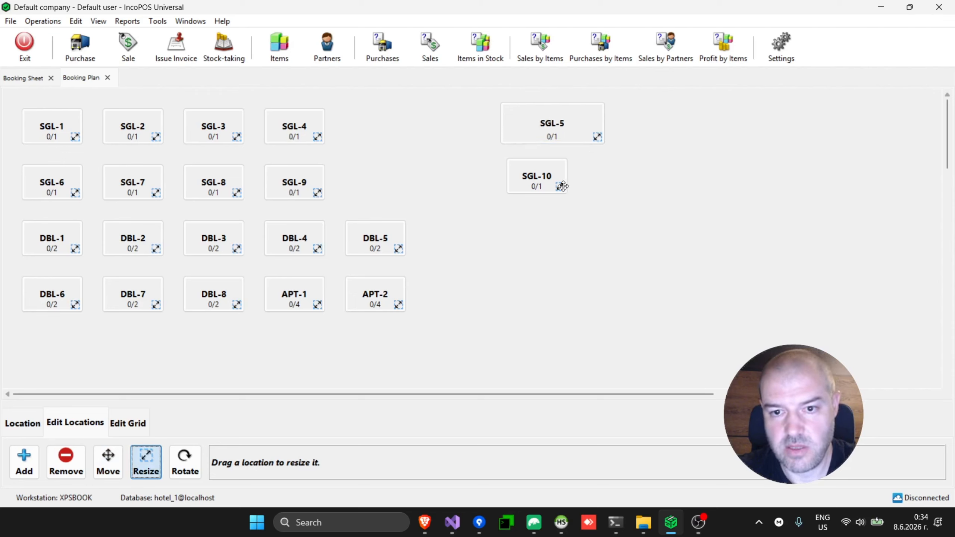
drag(562, 185, 600, 207)
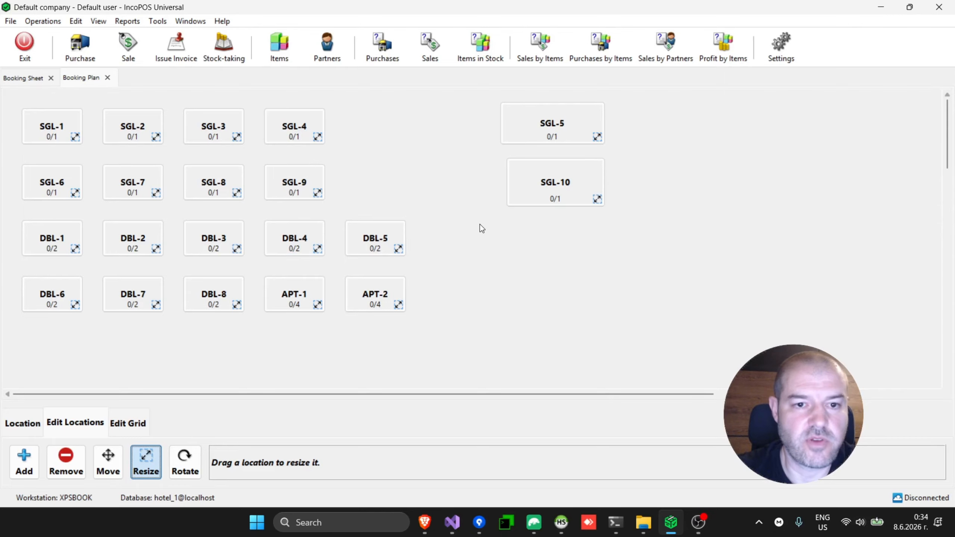
click(146, 462)
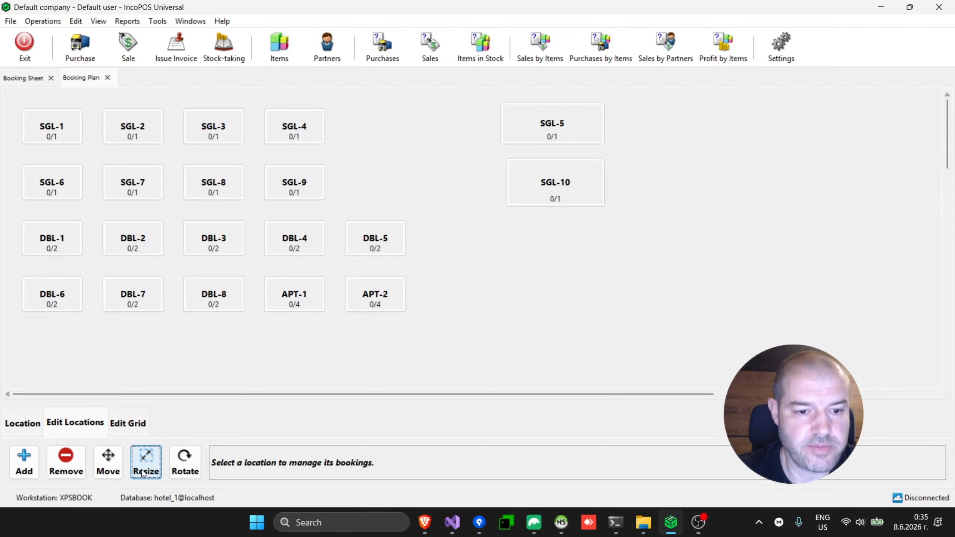
click(127, 429)
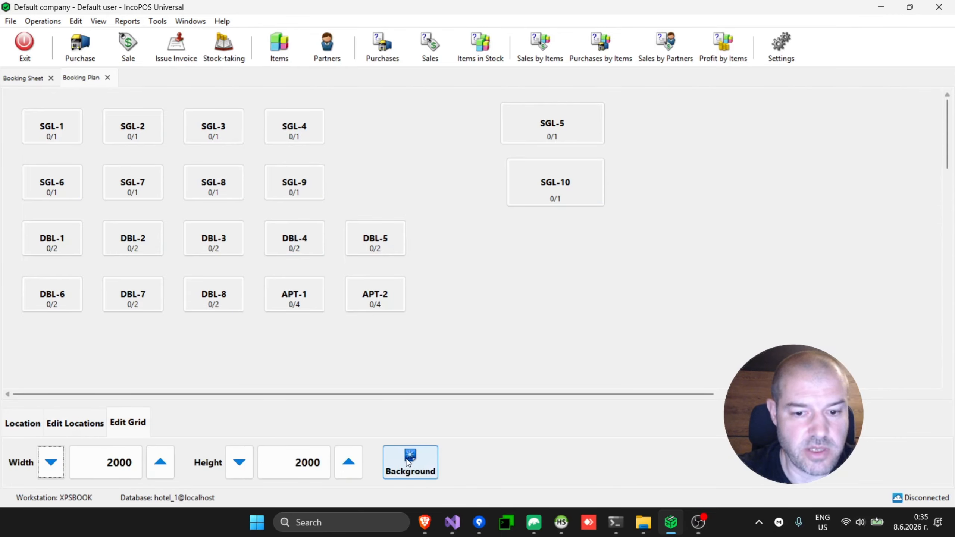
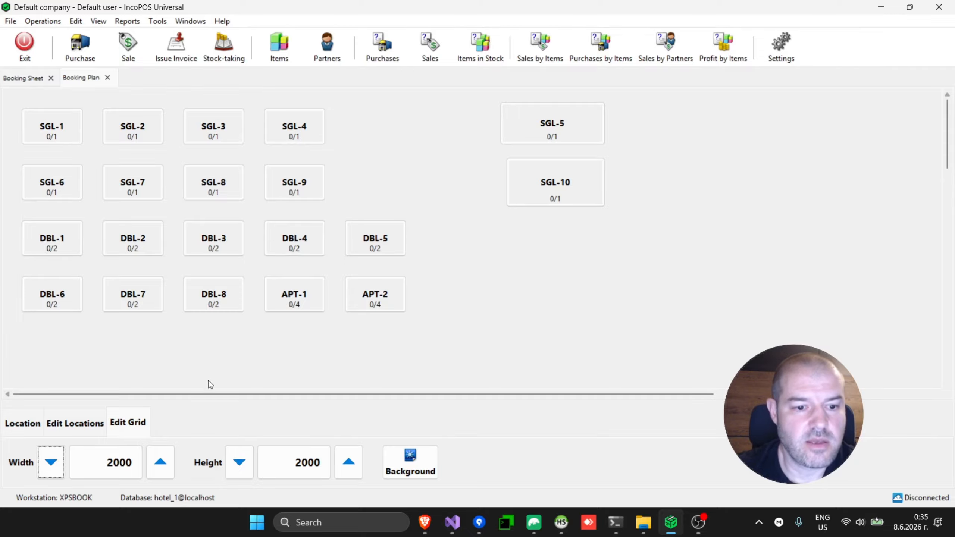
Step: Show the booking plan for 6/9/2026 and view the booking of room DBL-4 without changing it
click(14, 433)
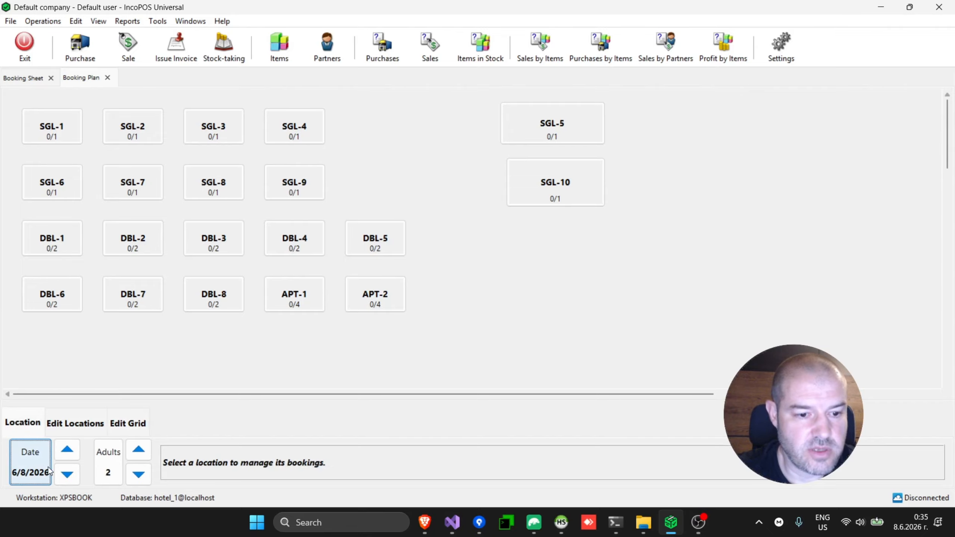
click(66, 450)
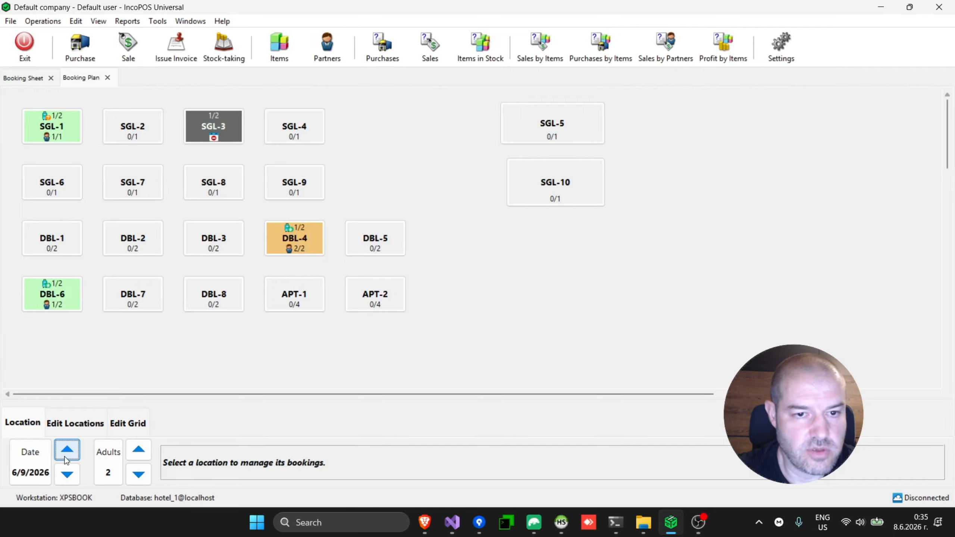
click(63, 475)
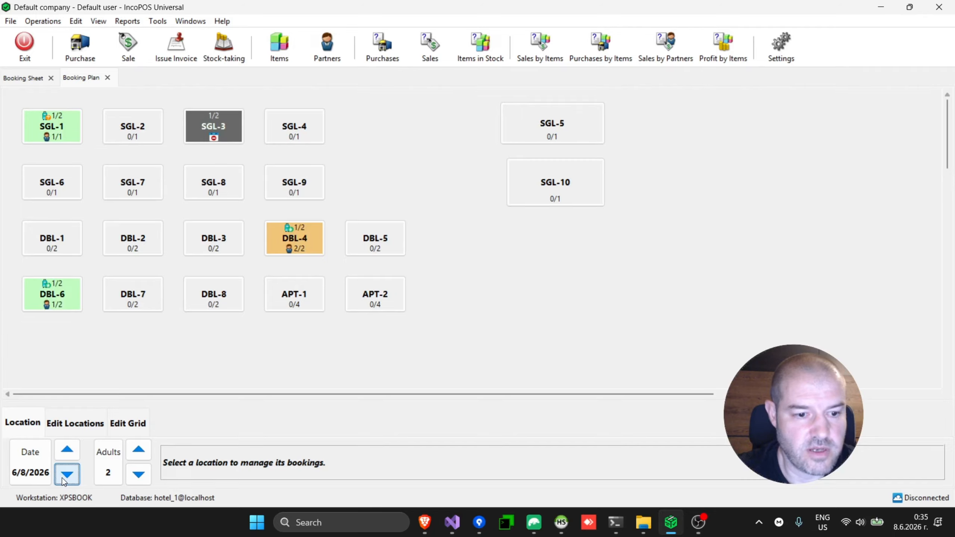
click(66, 449)
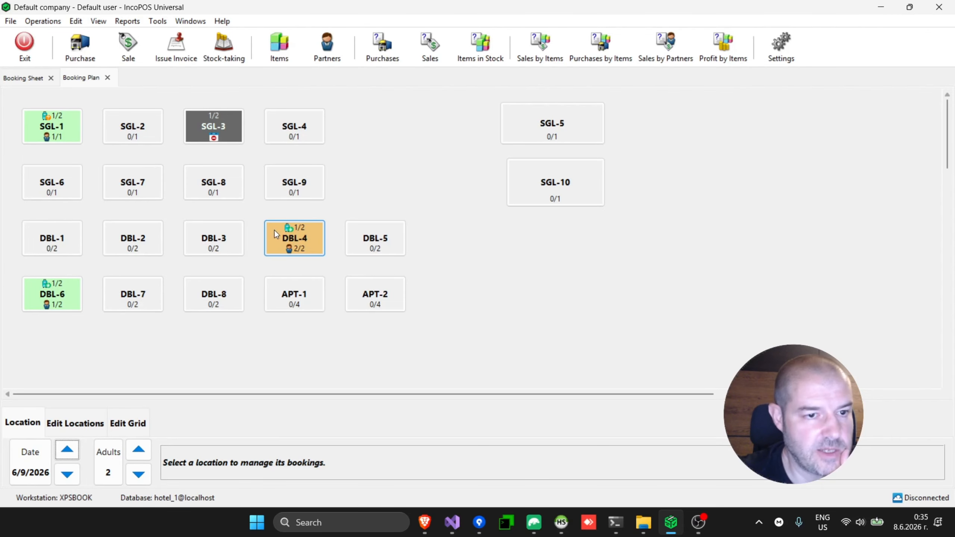
double_click(297, 237)
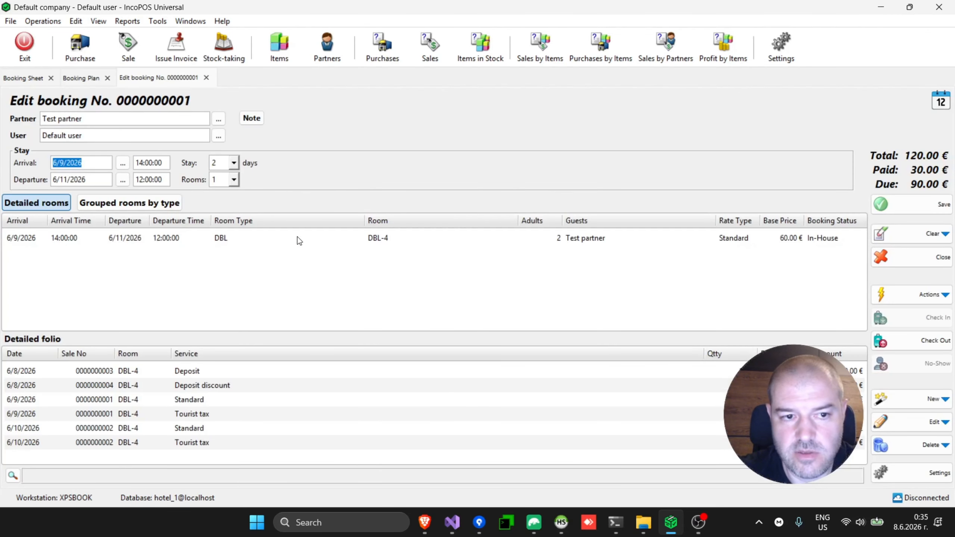
click(207, 78)
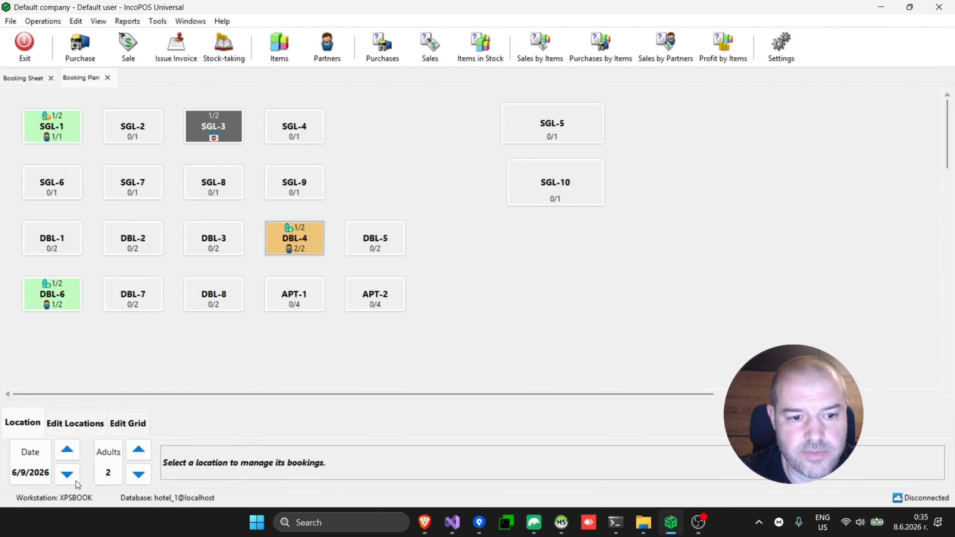
Step: Step the booking plan day by day from 6/10/2026 to 6/13/2026 and back to 6/12/2026 to review room occupancy
click(73, 453)
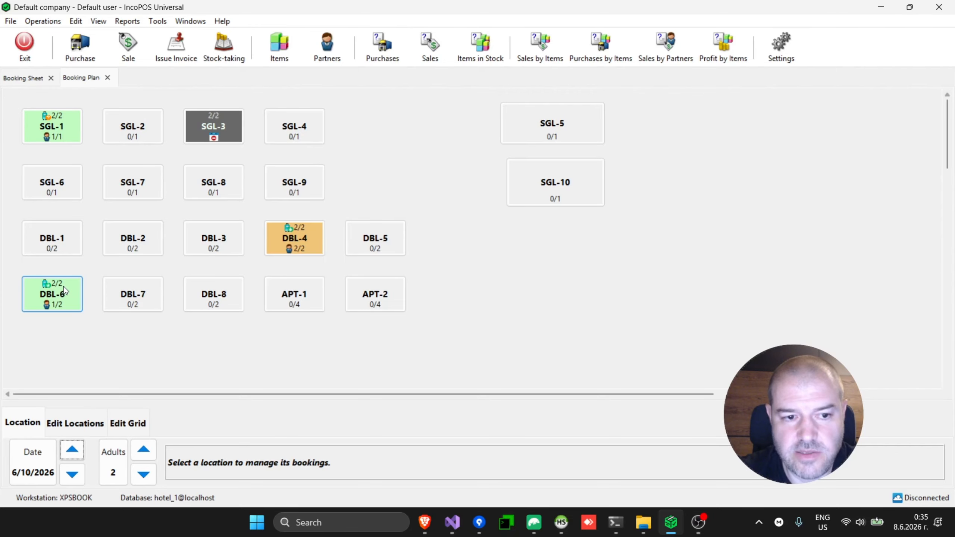
click(73, 452)
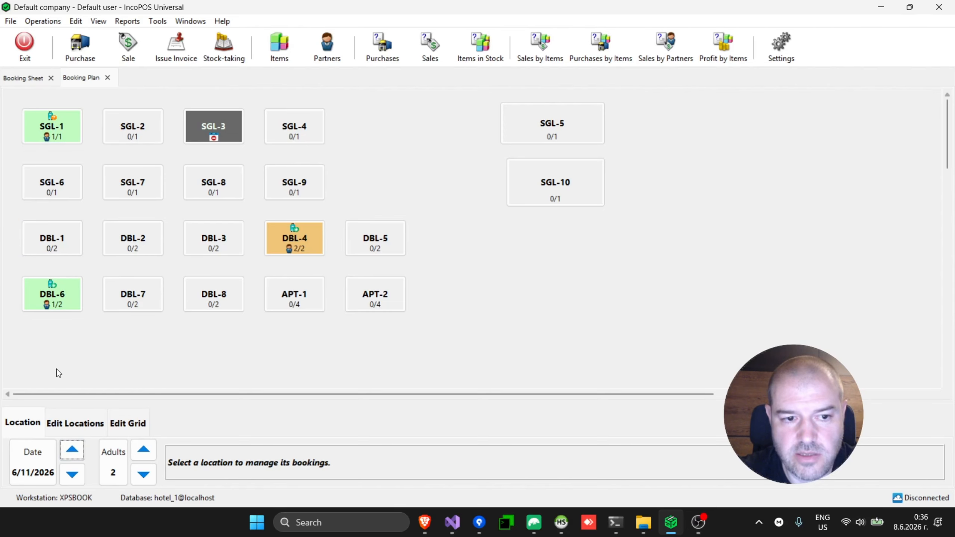
click(77, 450)
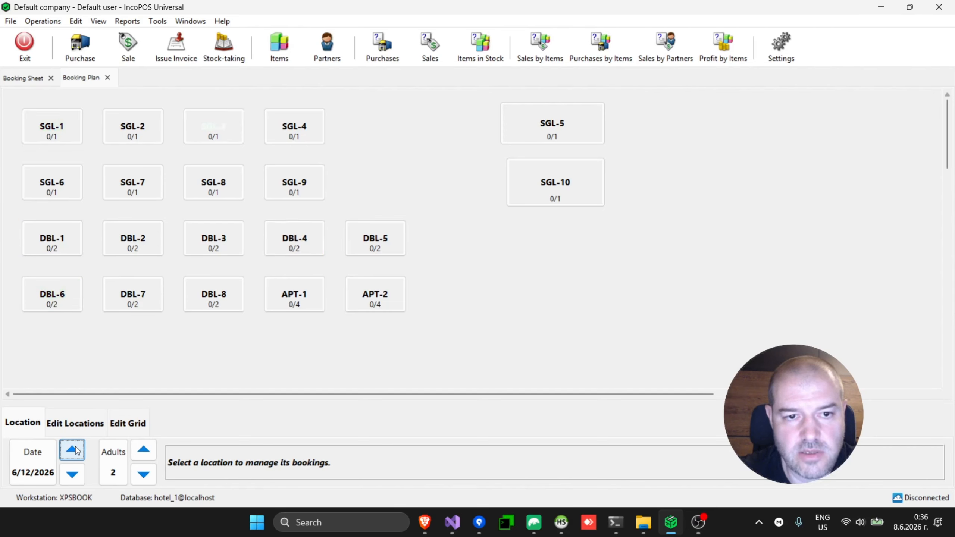
click(73, 451)
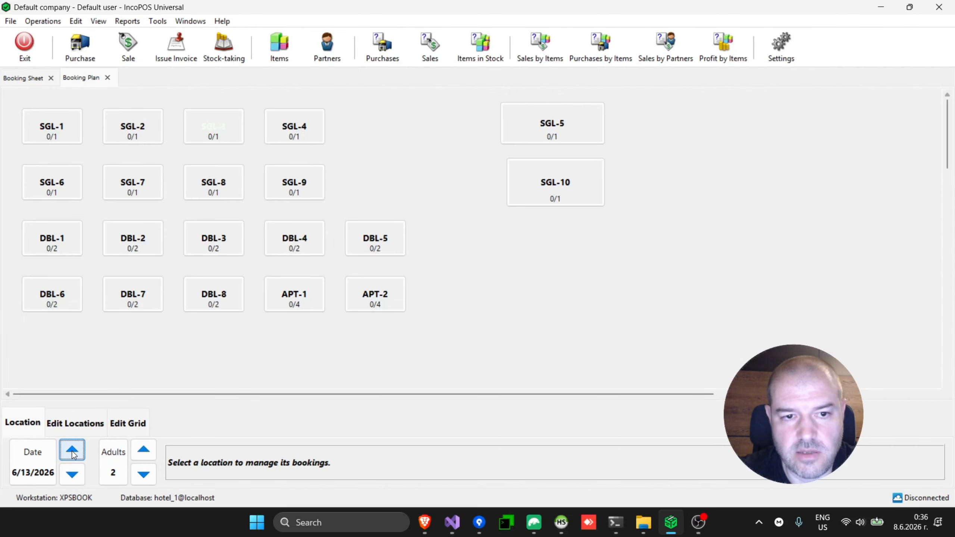
click(72, 474)
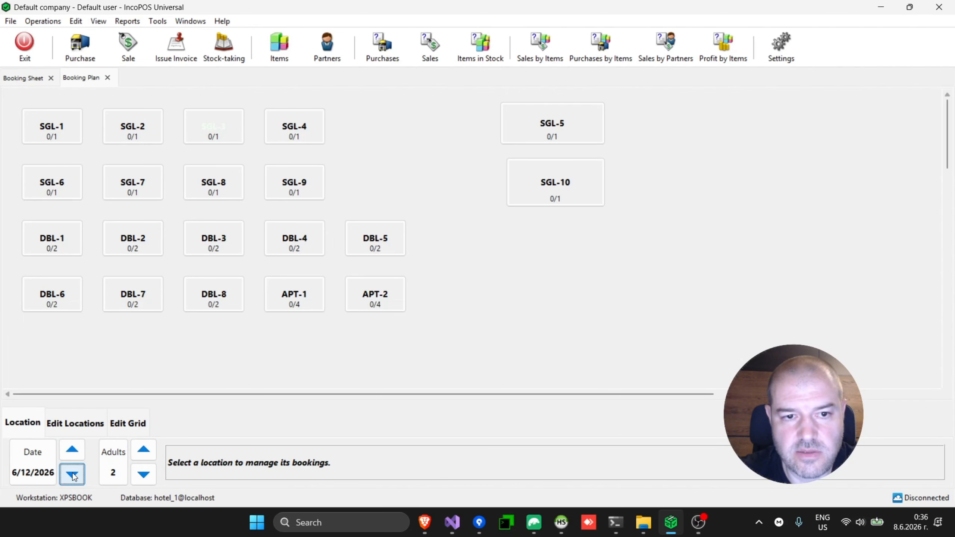
Step: Step the booking plan back to 6/11/2026 and compare it with the booking sheet
click(72, 474)
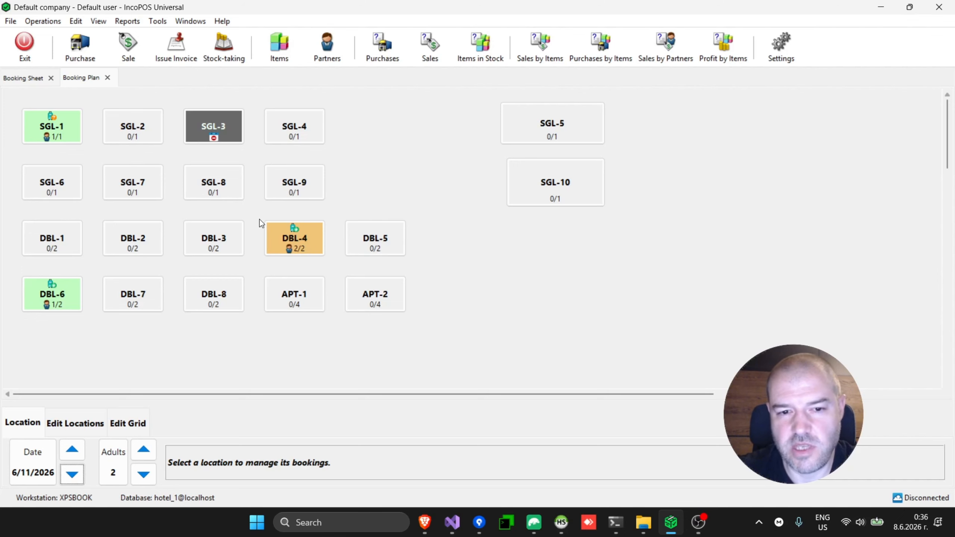
click(25, 73)
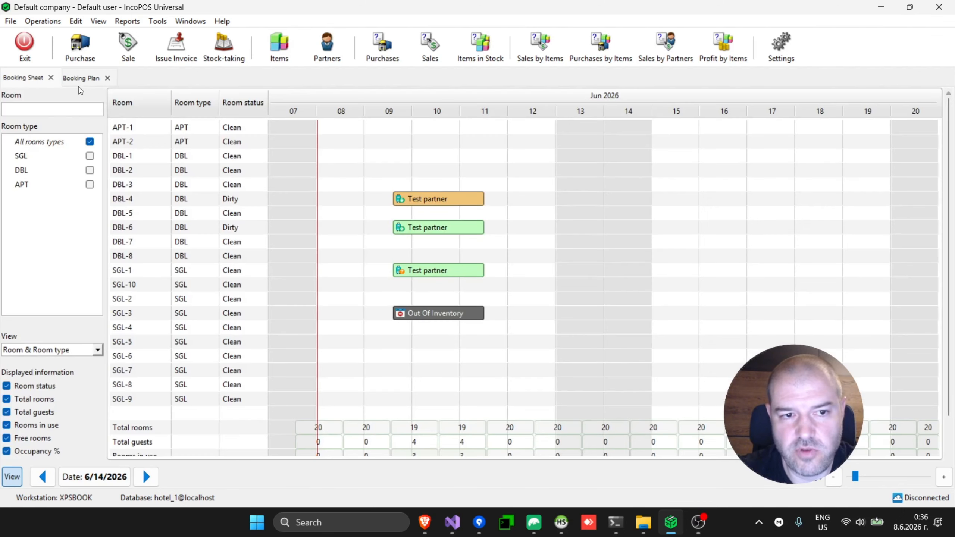
click(91, 79)
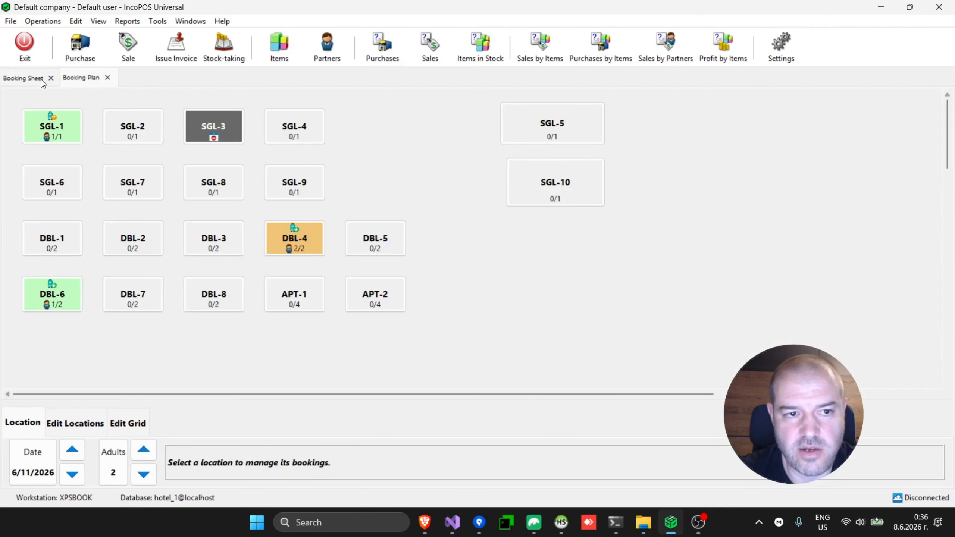
click(29, 80)
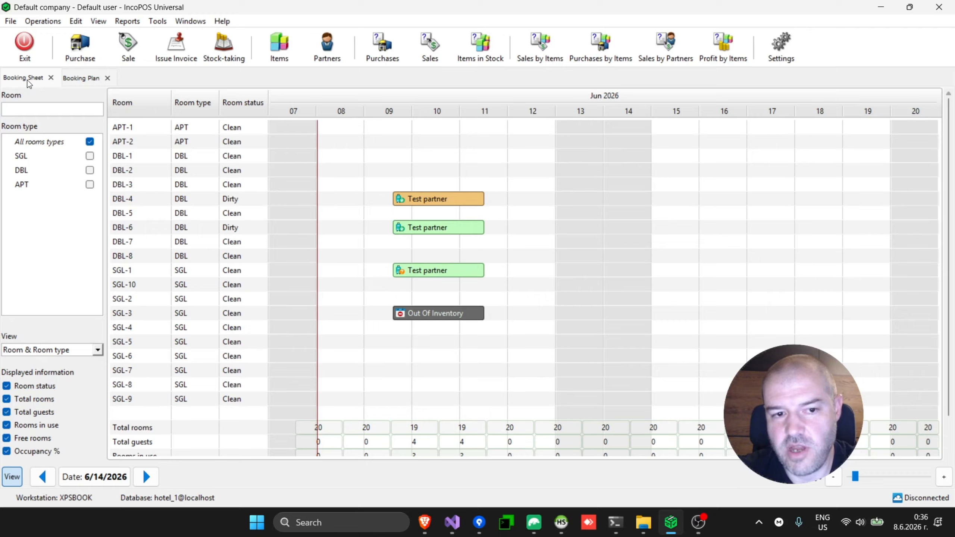
Step: Run the Bookings report without any filters, review the listed bookings, and close the report
click(137, 24)
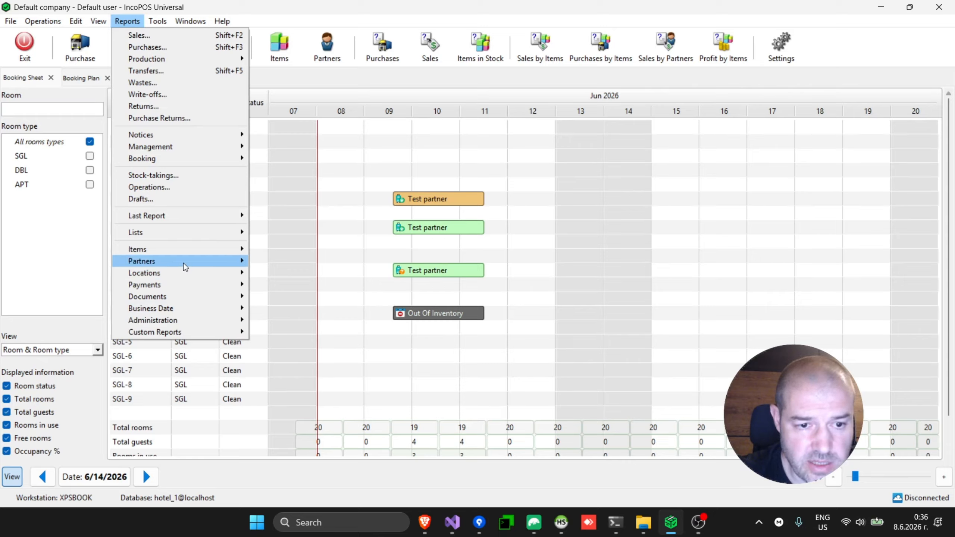
mouse_move(186, 267)
mouse_move(184, 158)
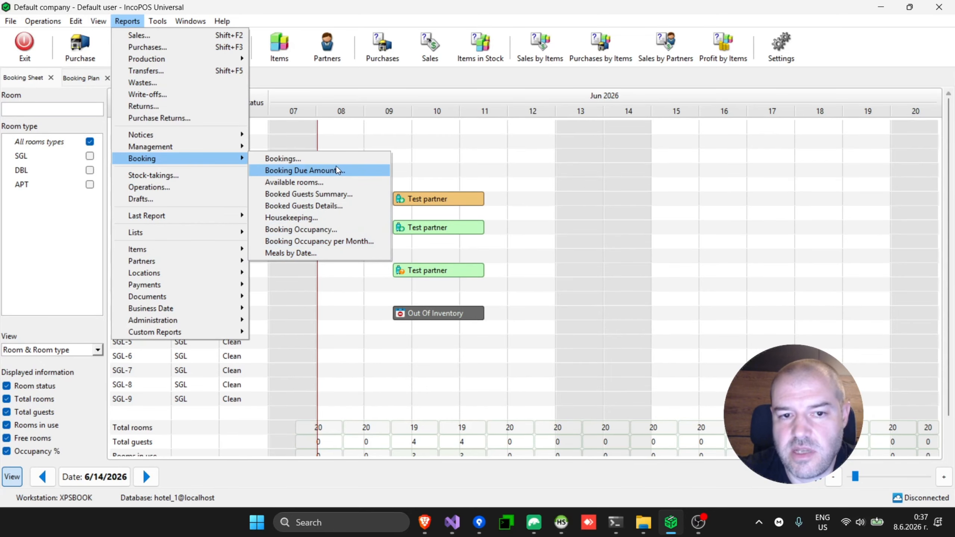
click(282, 159)
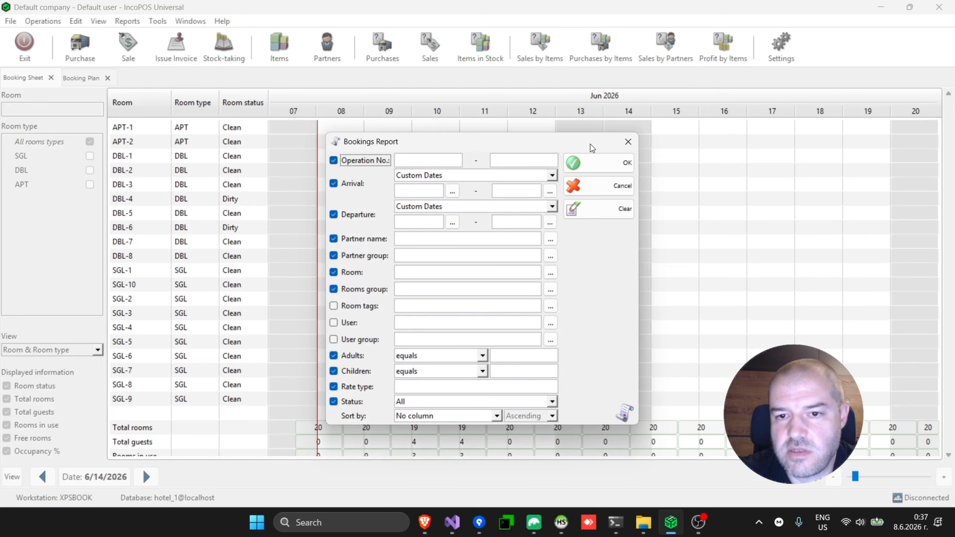
click(614, 165)
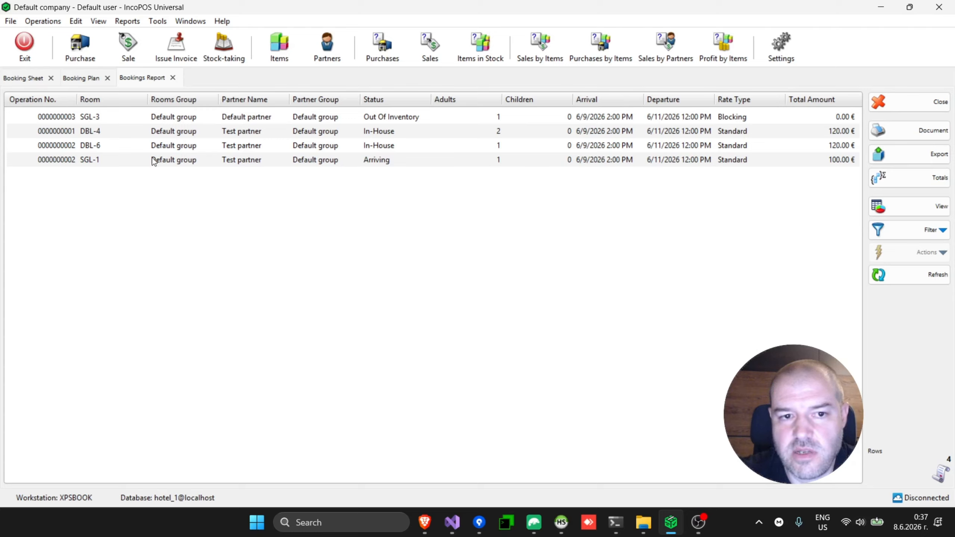
click(173, 77)
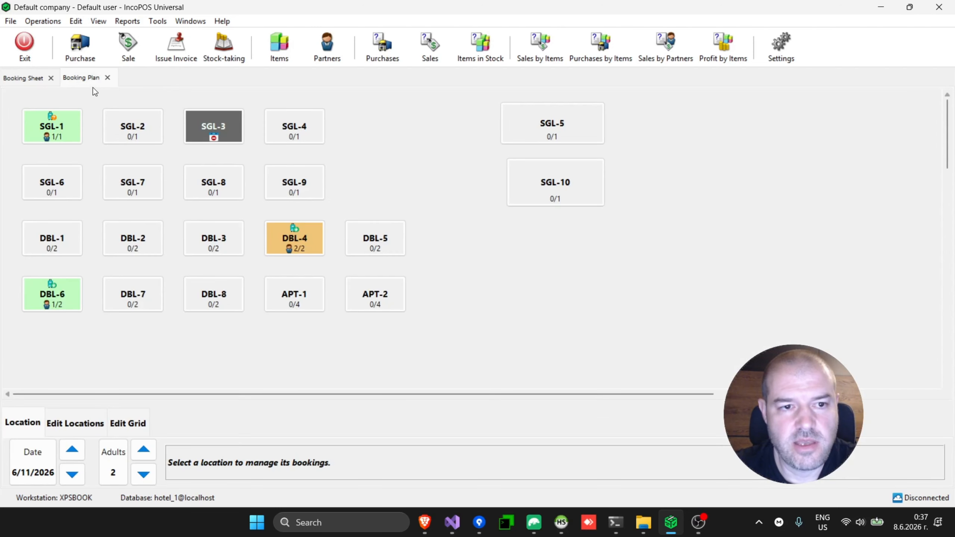
Step: List the existing booking documents available for editing, with the date range set to This Month
click(49, 23)
mouse_move(79, 25)
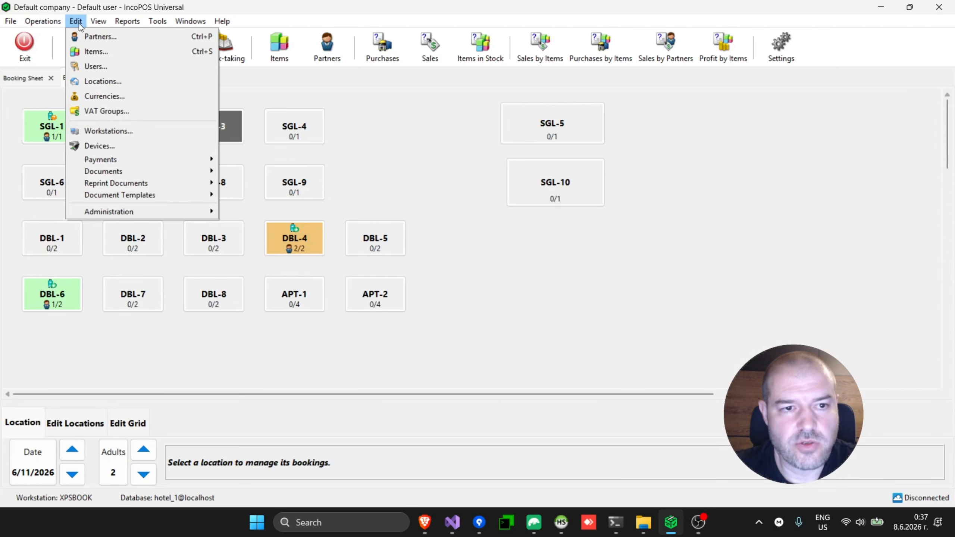
mouse_move(138, 194)
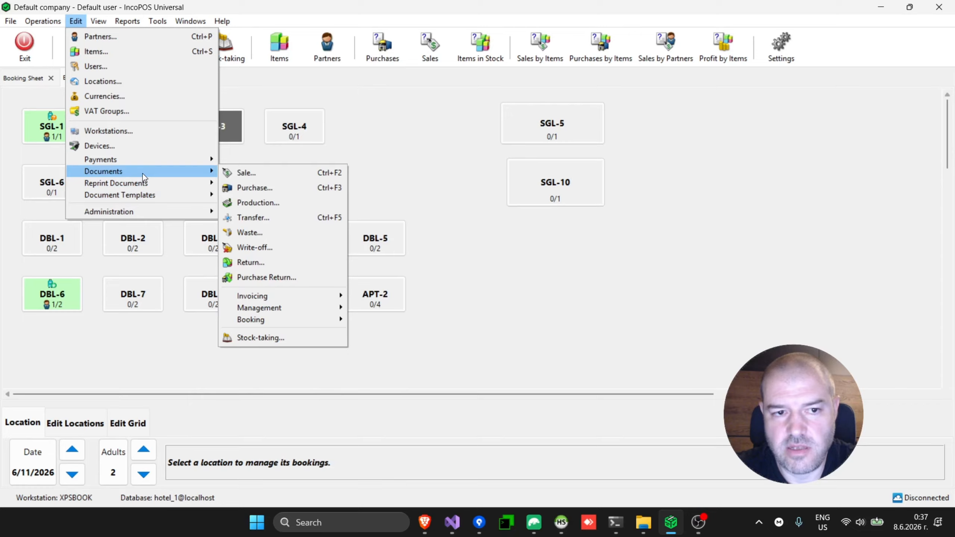
mouse_move(285, 325)
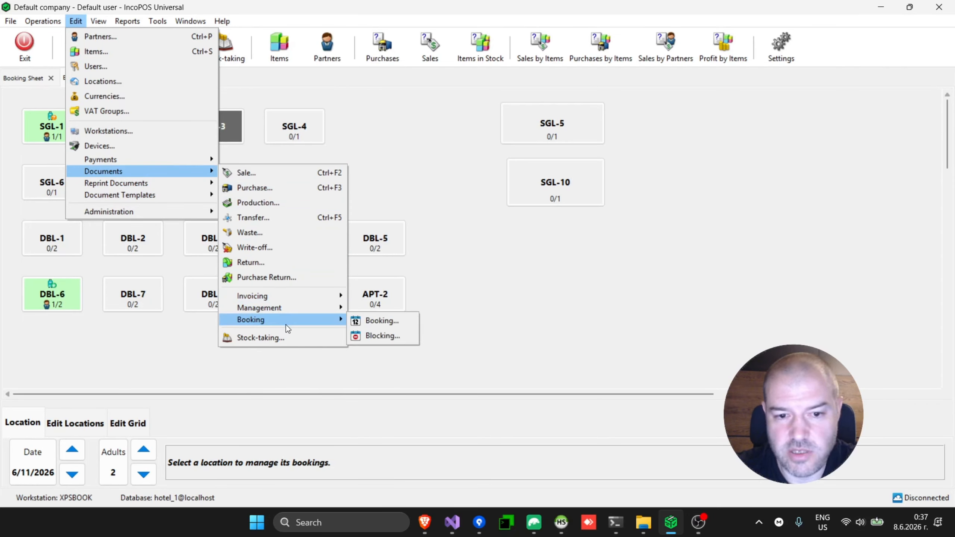
click(367, 322)
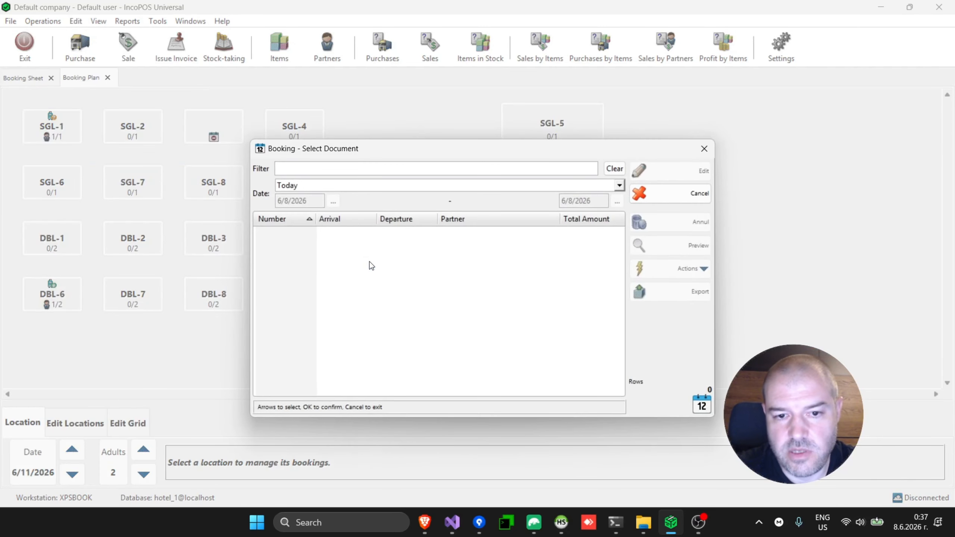
click(387, 189)
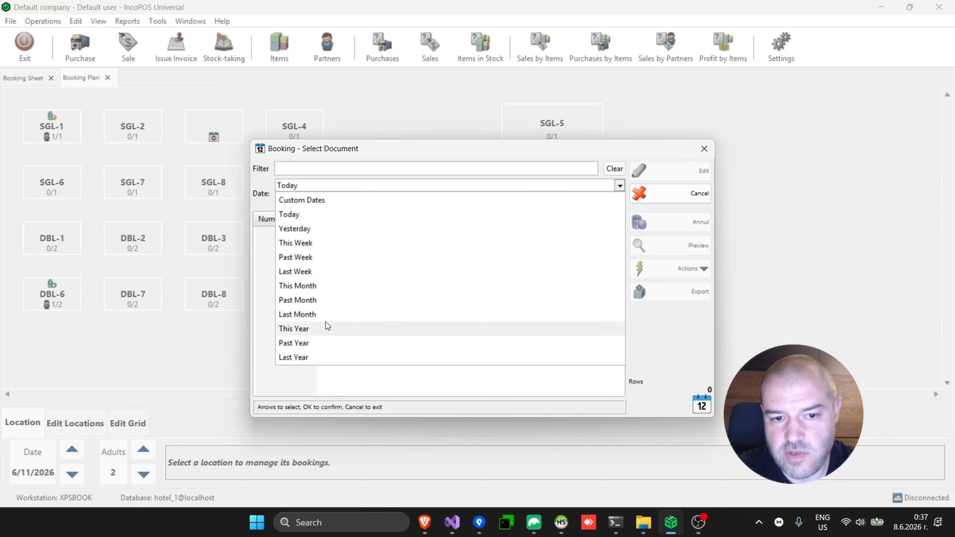
click(343, 286)
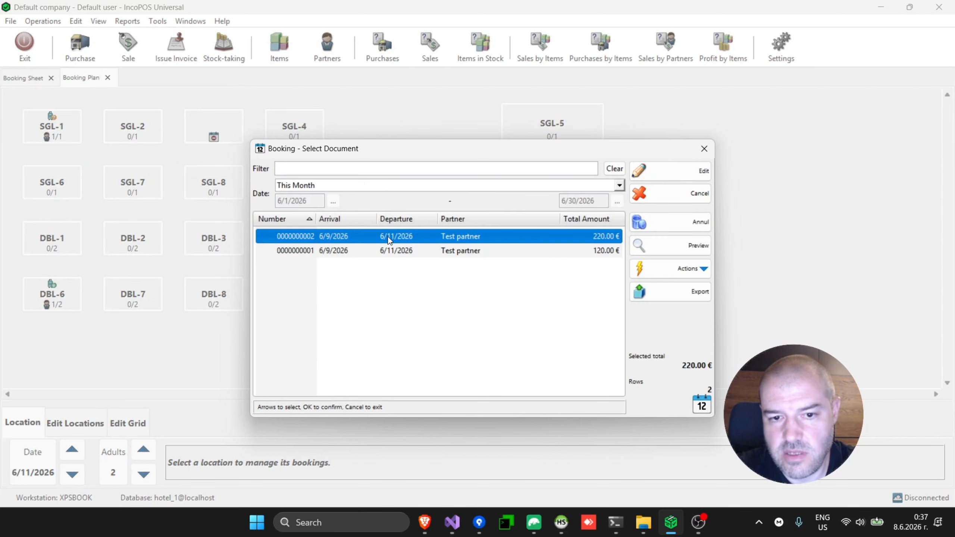
Step: Preview the two listed bookings and view the 220.00 € booking in full without changing it
click(667, 247)
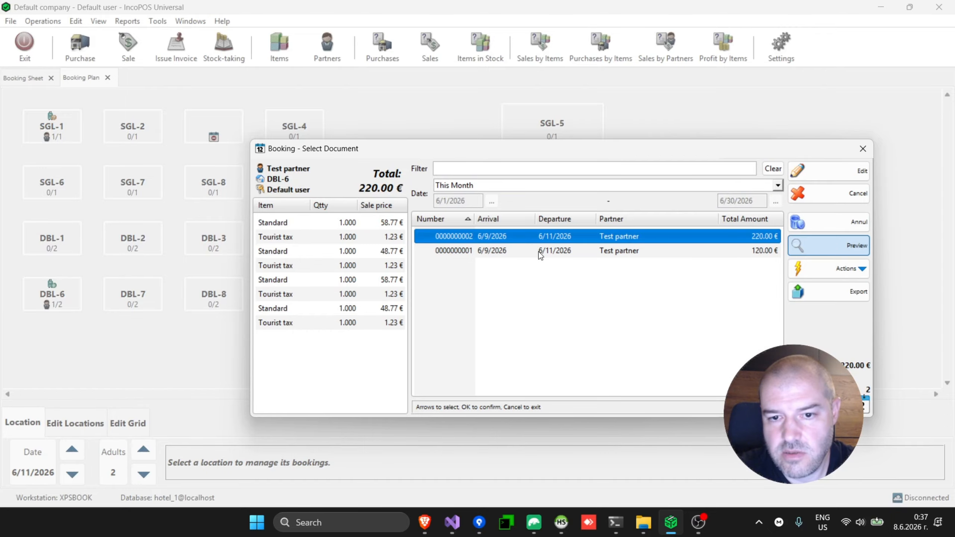
click(510, 251)
double_click(528, 236)
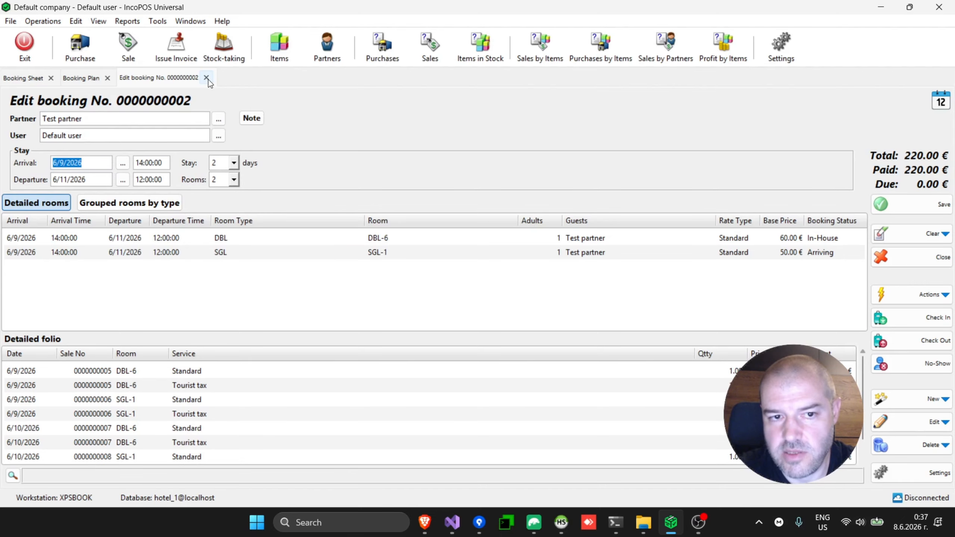
click(206, 78)
Step: Show the booking confirmation reprint for this month's 220.00 € booking and close the print preview without printing
click(76, 21)
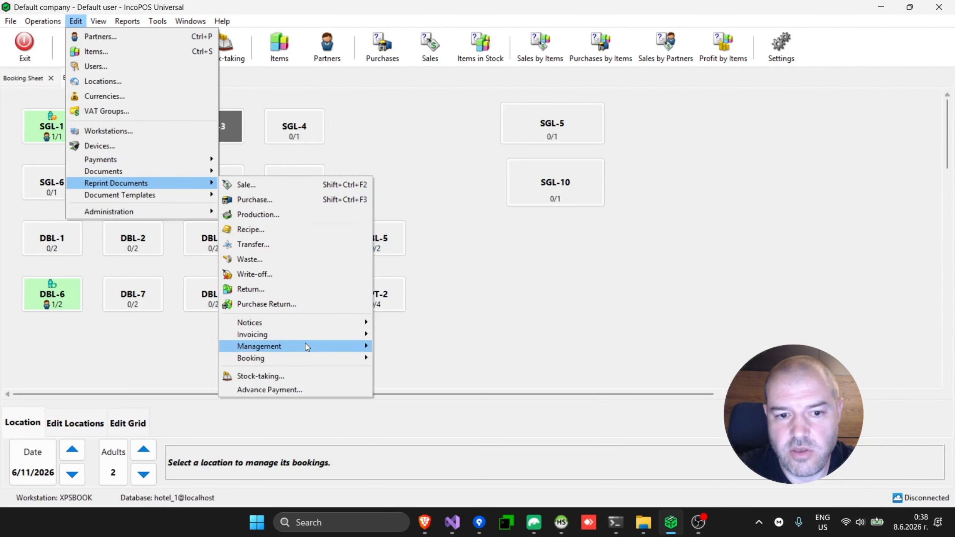
mouse_move(310, 358)
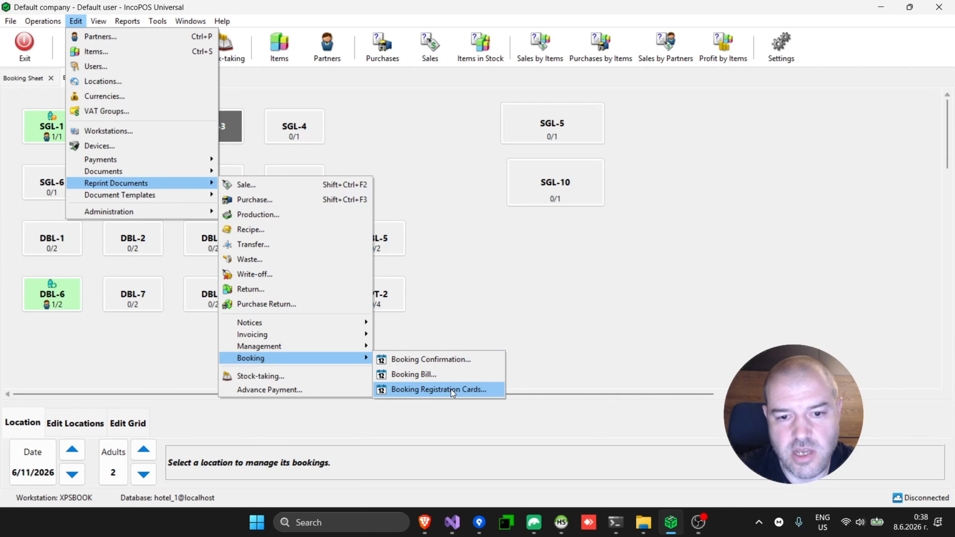
click(455, 361)
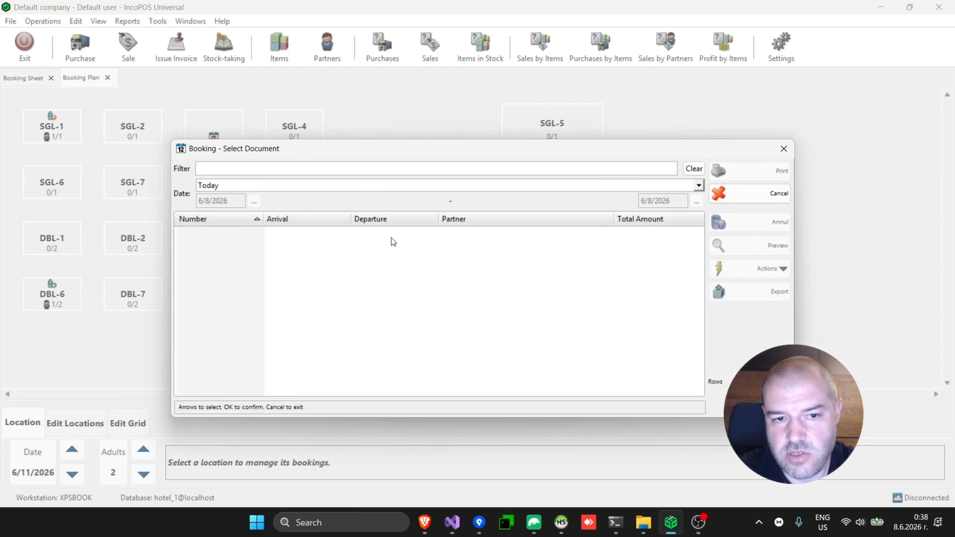
click(449, 184)
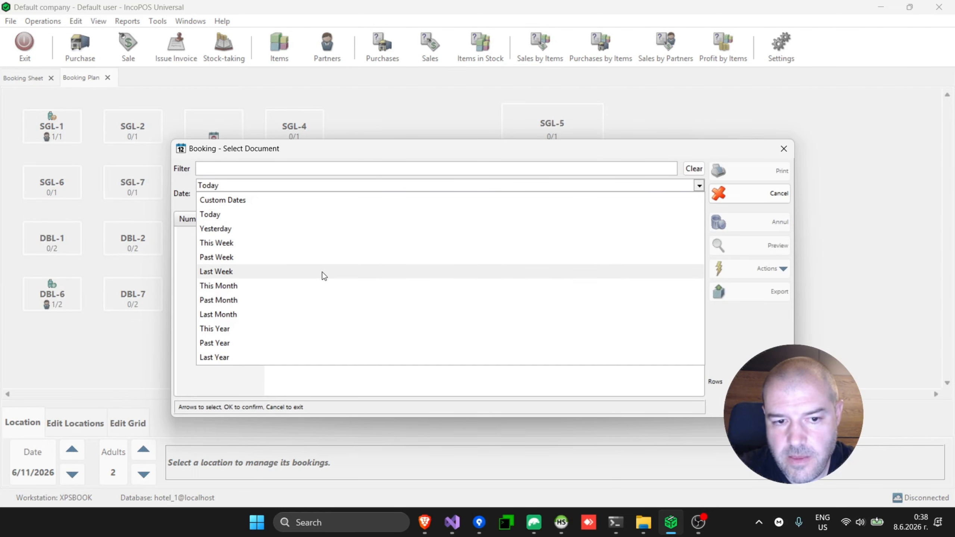
click(319, 285)
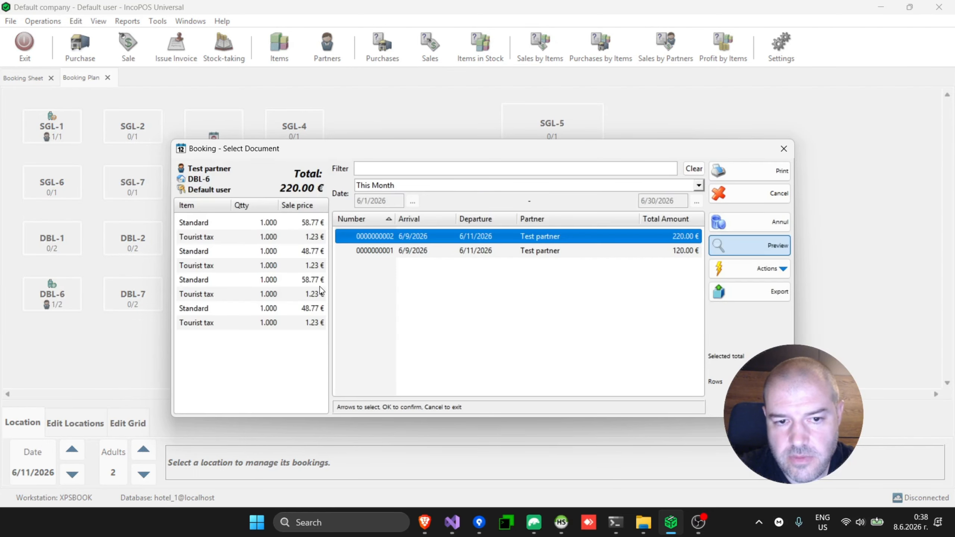
click(424, 251)
double_click(429, 241)
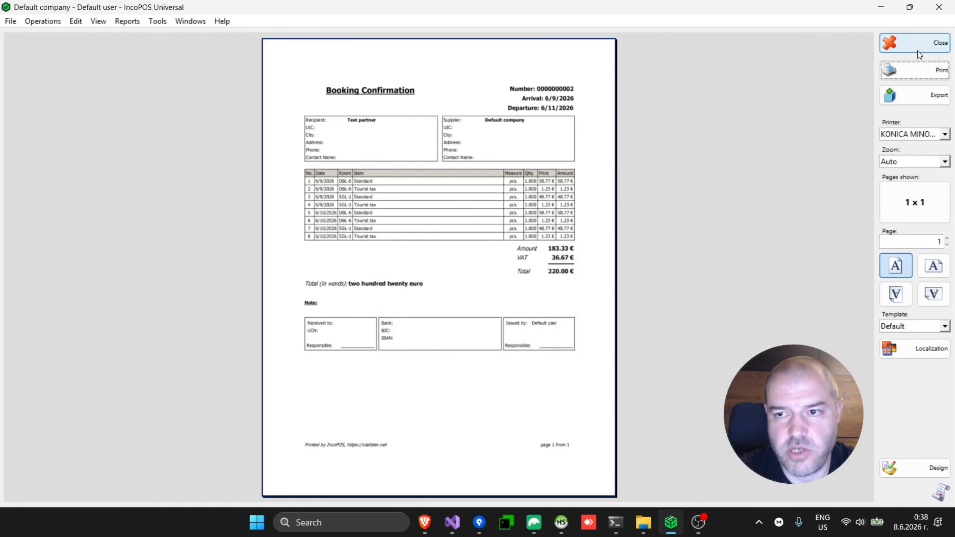
click(924, 44)
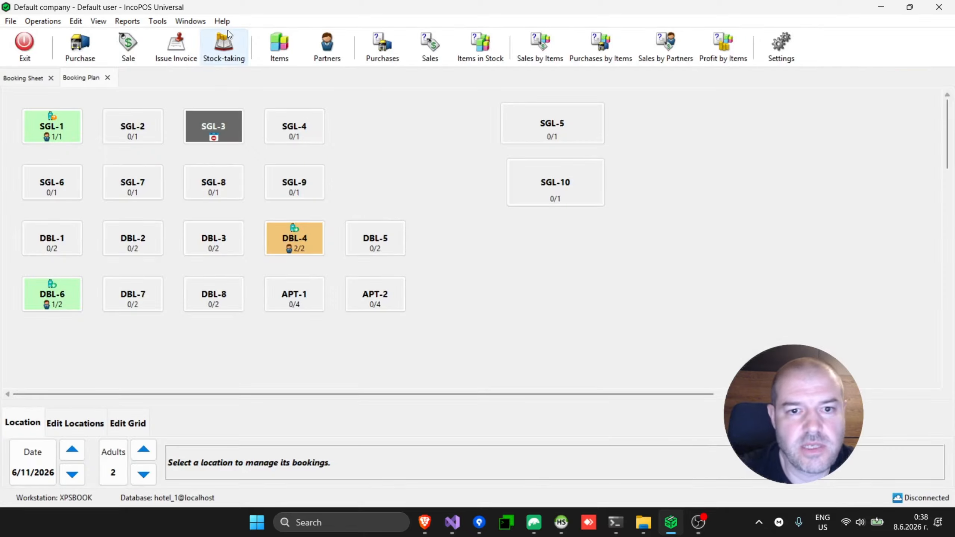
Step: Open the booking settings, closing the open booking sheet and booking plan
click(76, 21)
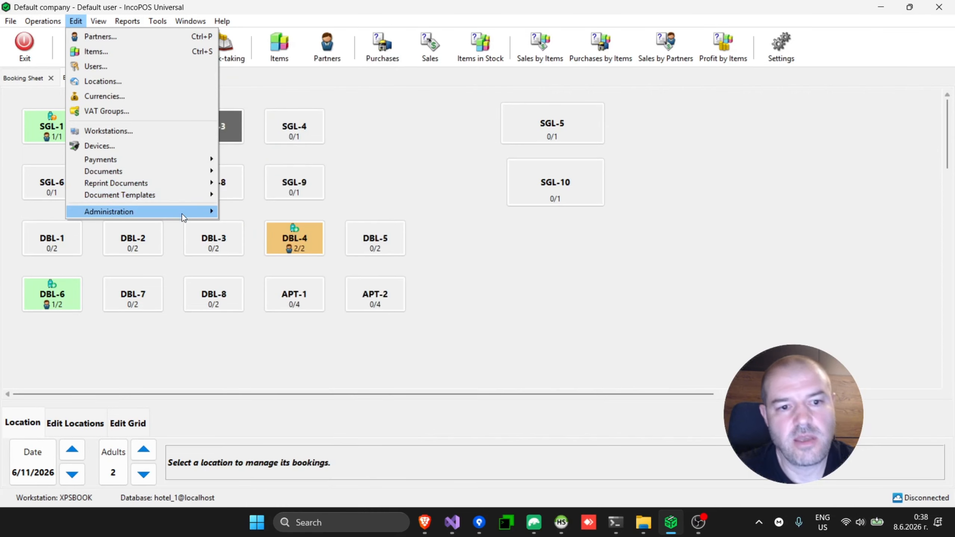
mouse_move(182, 211)
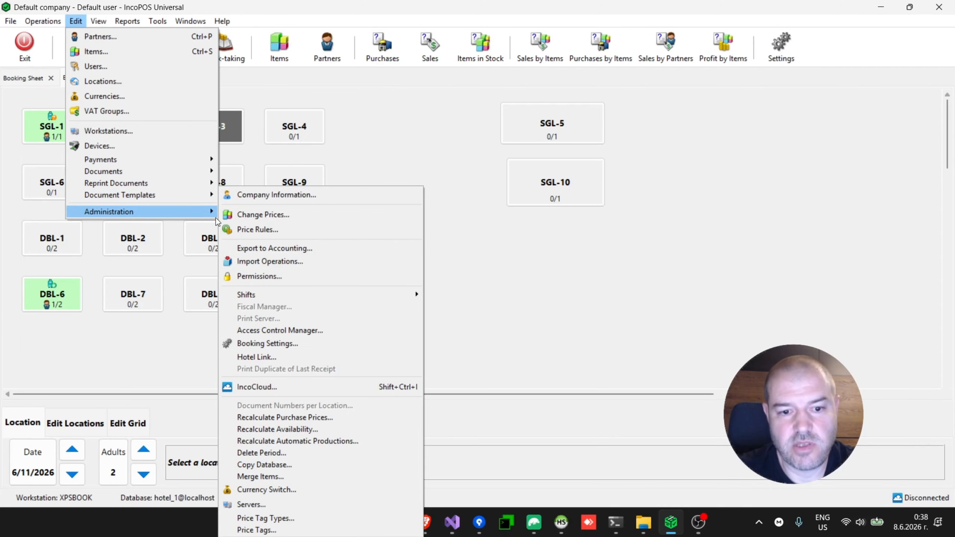
click(300, 345)
click(490, 313)
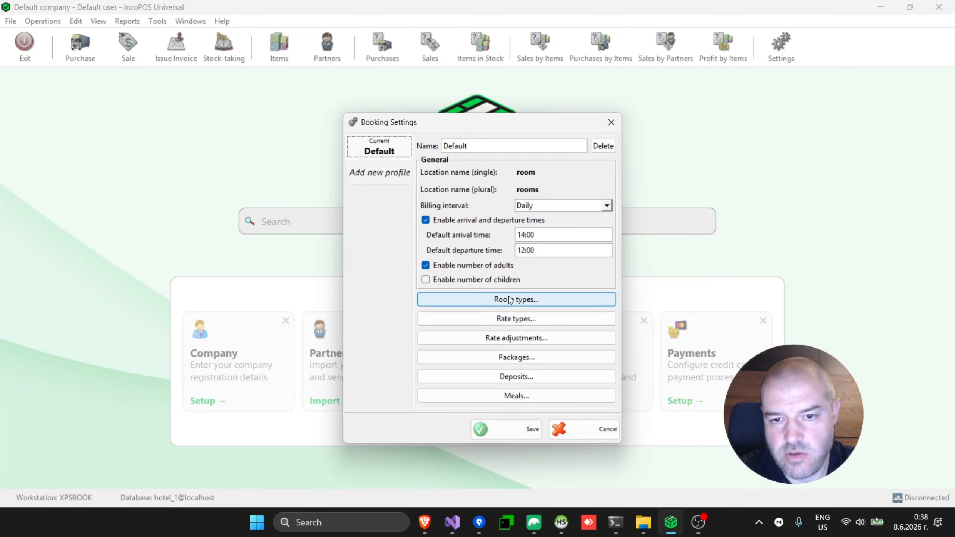
Step: Try the Hourly billing interval, restore Daily, add a new unnamed booking profile, and leave the booking settings without saving
click(537, 208)
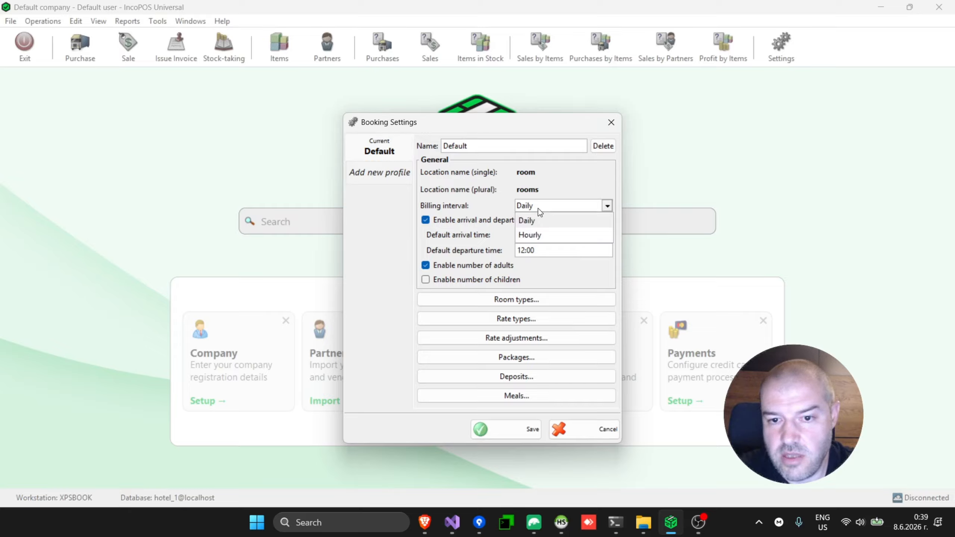
click(539, 237)
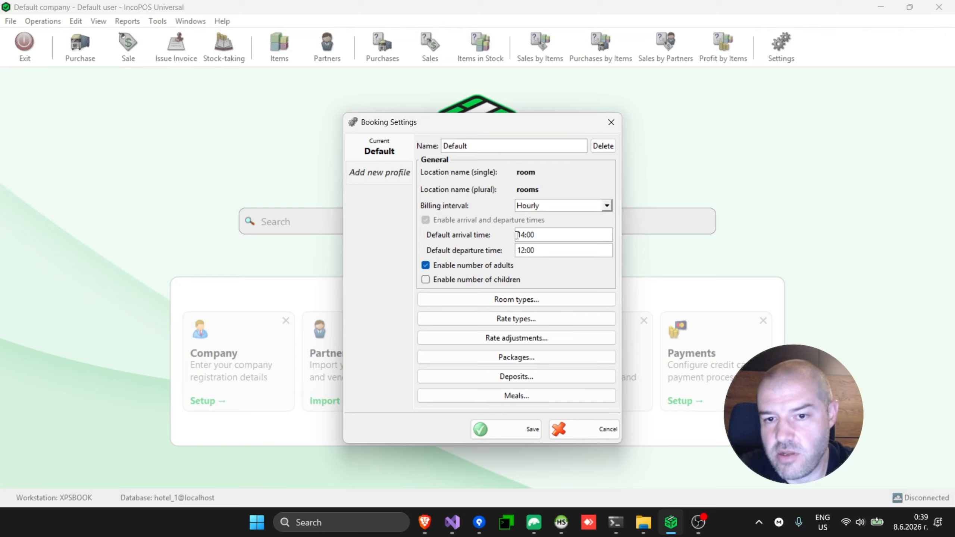
click(550, 205)
click(543, 222)
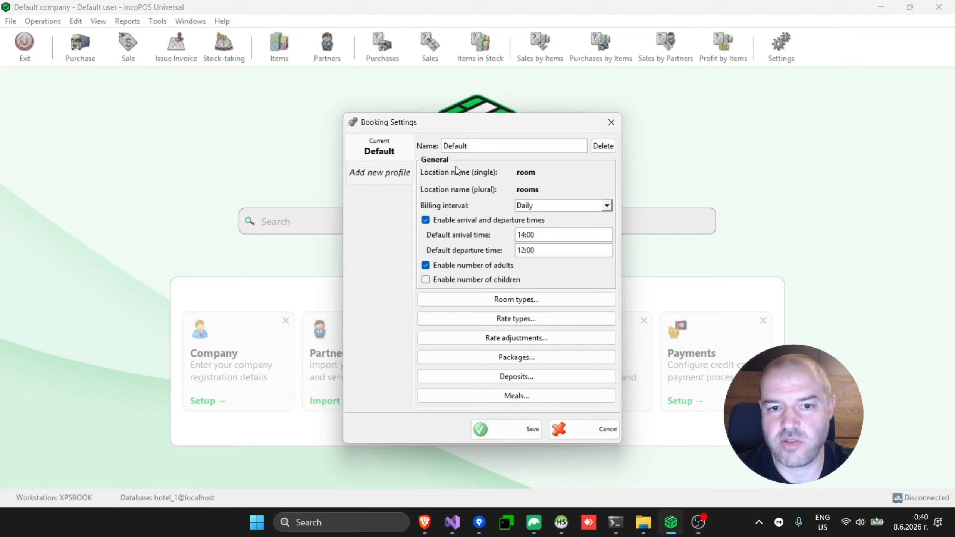
click(390, 173)
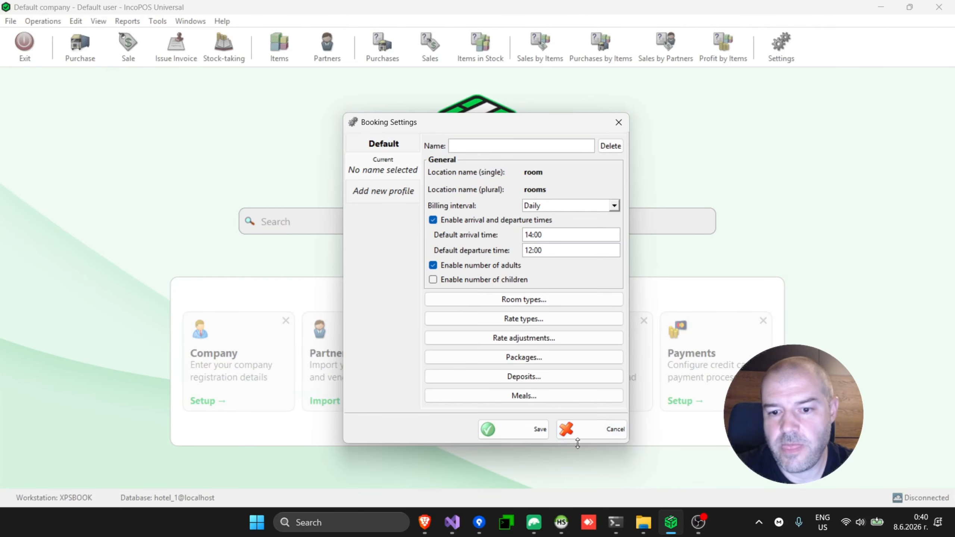
click(591, 436)
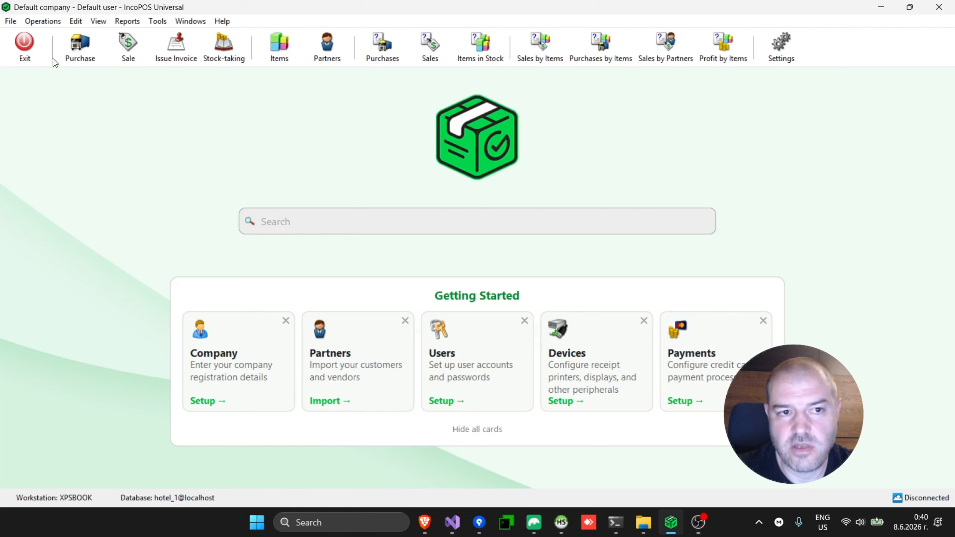
click(57, 23)
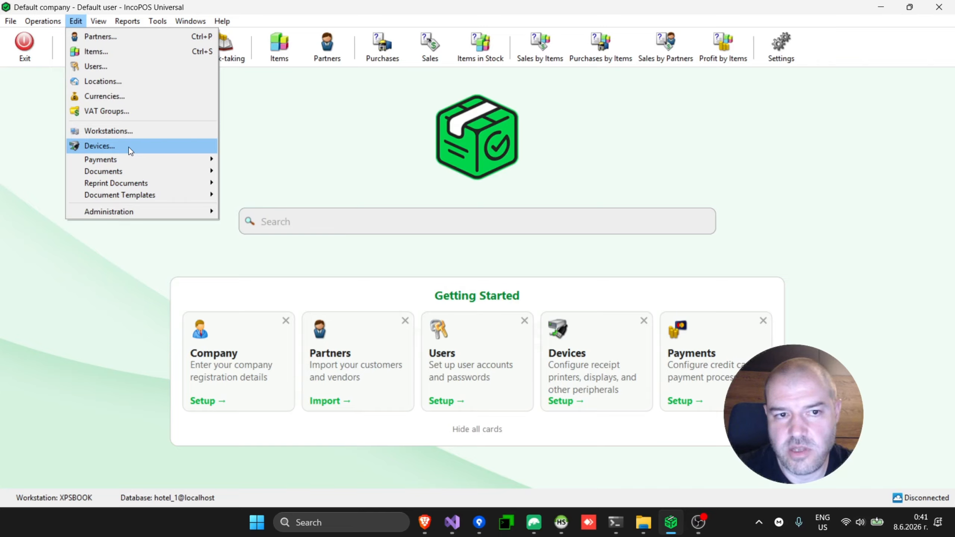
click(105, 315)
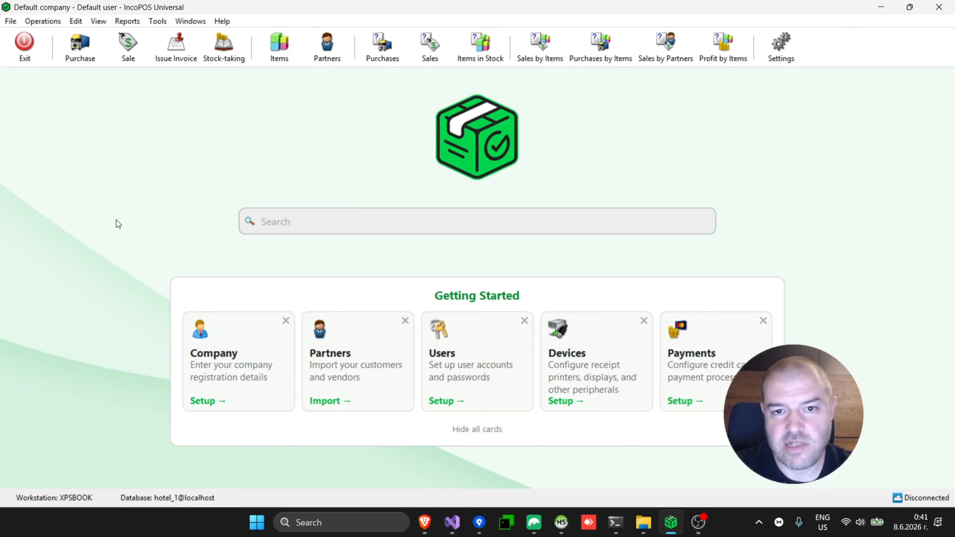
Step: Reopen the booking sheet to show all rooms and their bookings for June 2026
click(42, 21)
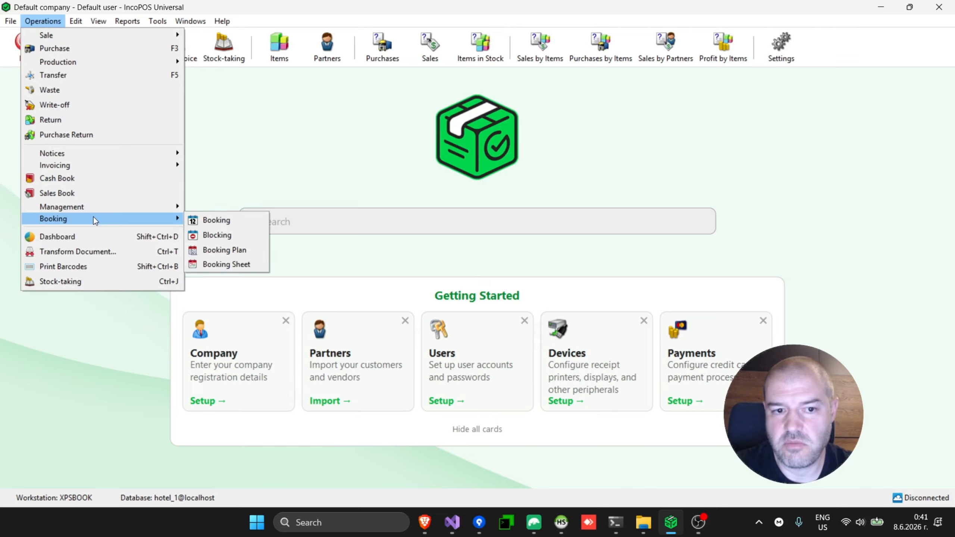
mouse_move(157, 222)
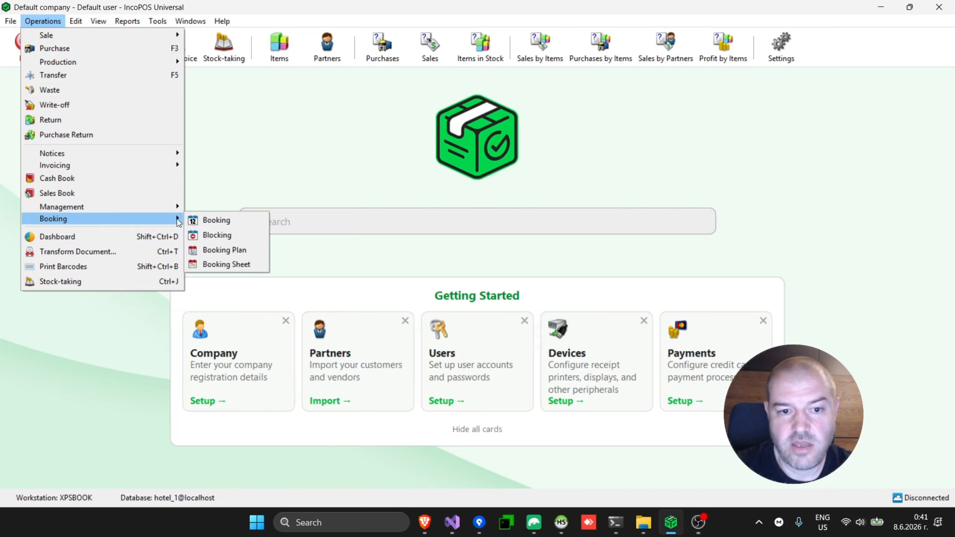
click(247, 266)
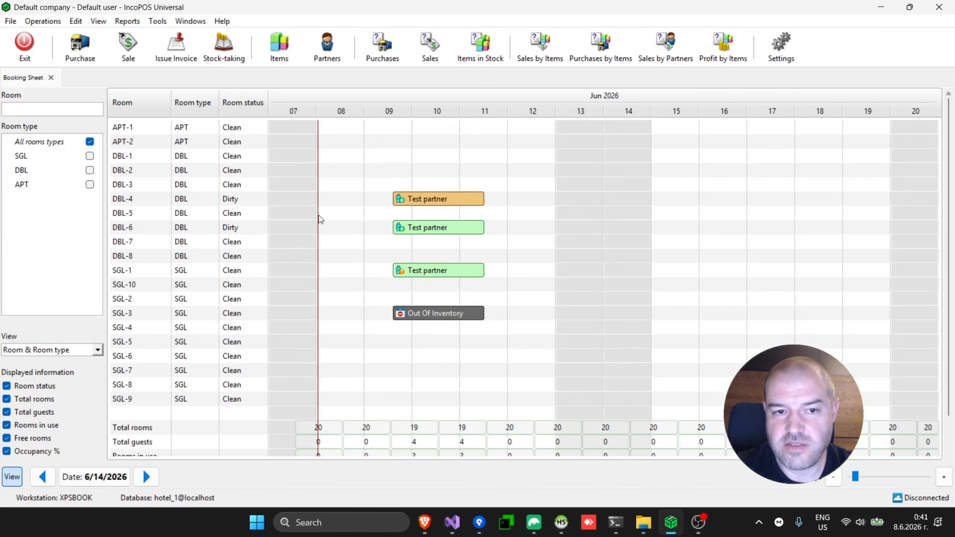